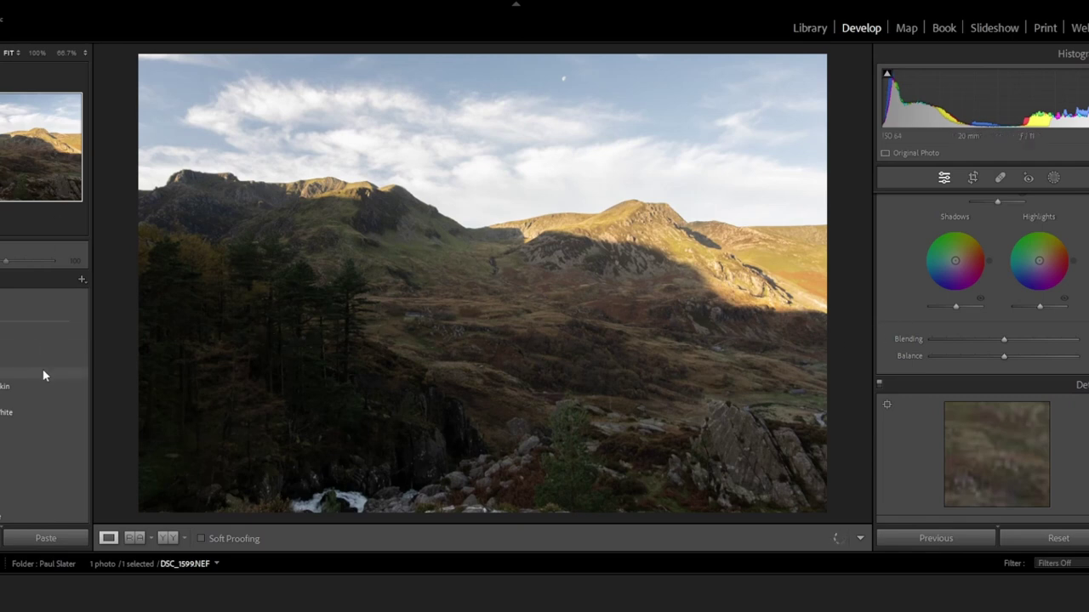
Hide the left presets panel, resize the right adjustments panel, and scroll up to the Basic settings
key(F7)
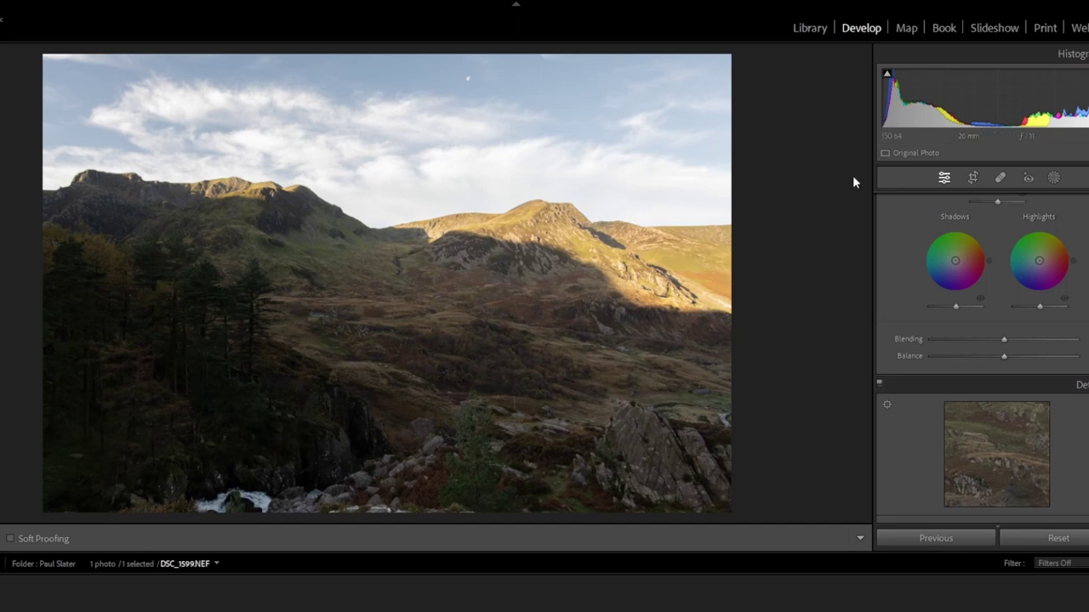
drag(878, 252, 941, 252)
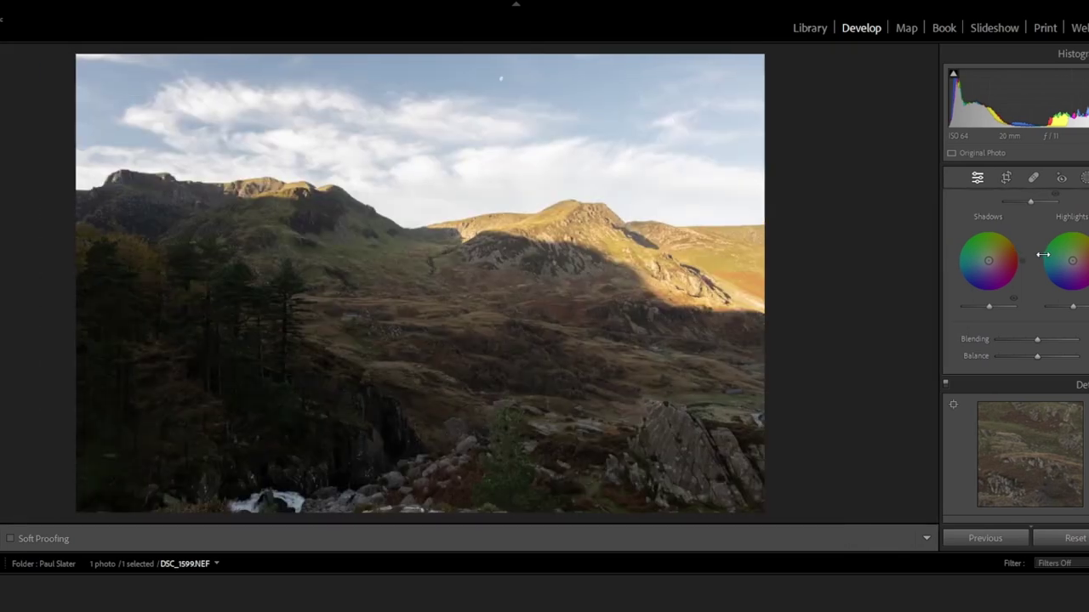
drag(1043, 255, 812, 249)
scroll(965, 273, up, 6)
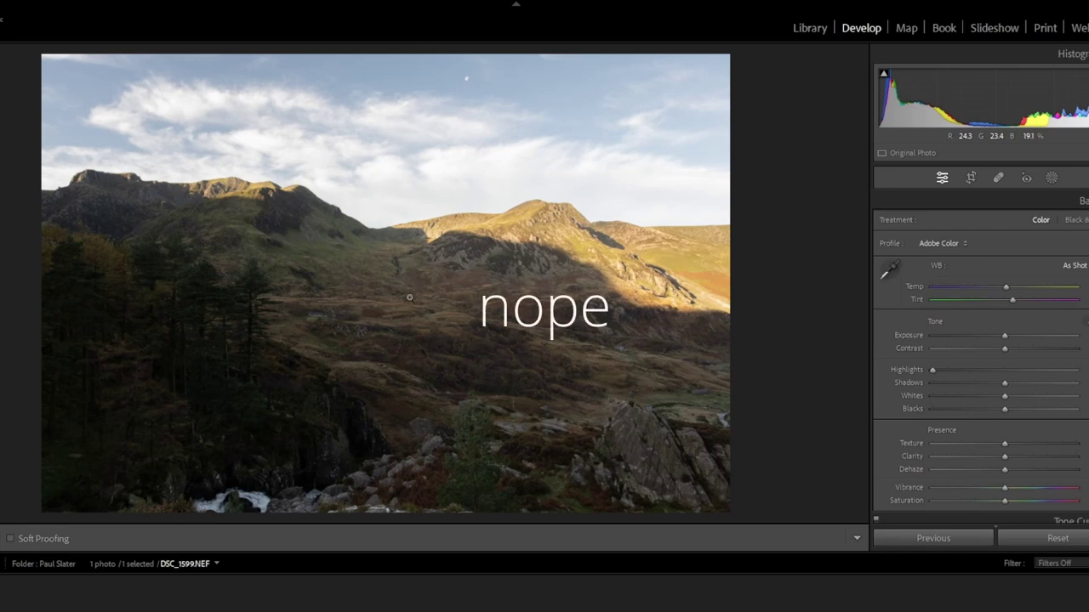
click(263, 289)
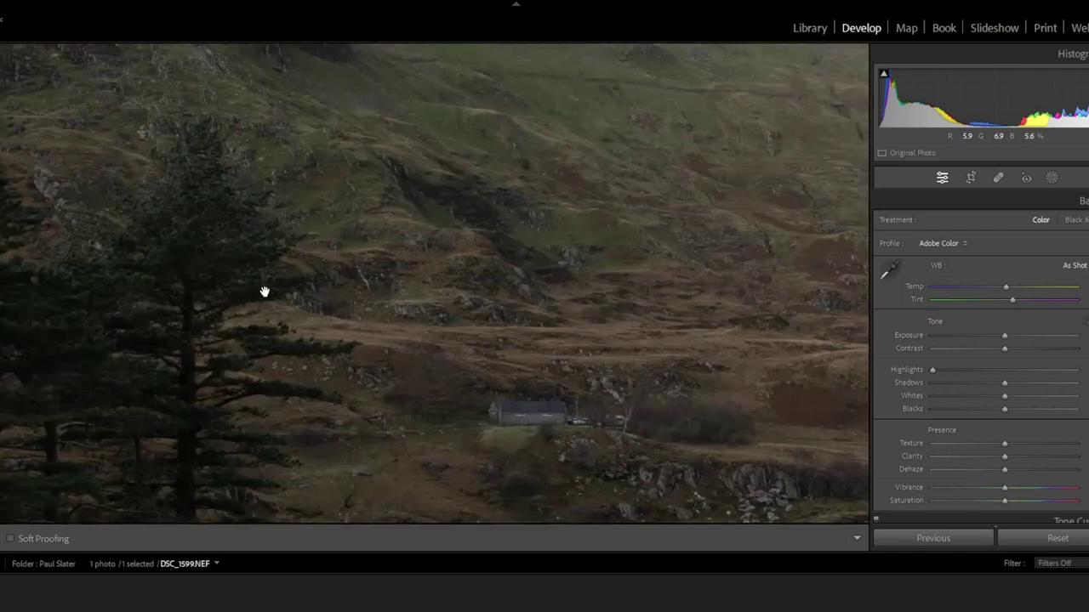
drag(442, 197, 394, 401)
drag(447, 199, 328, 341)
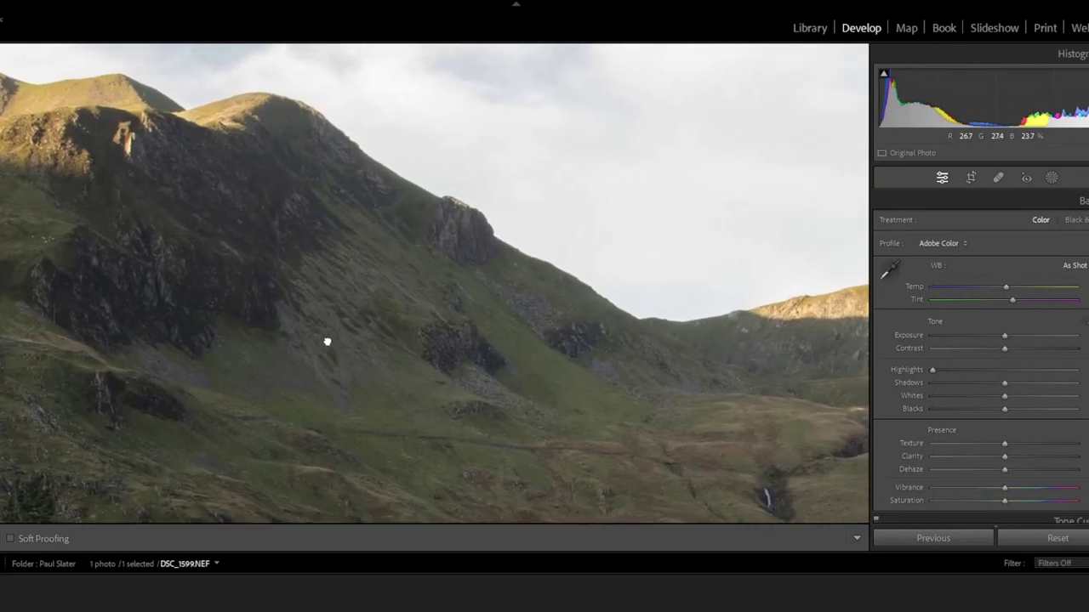
drag(741, 193, 414, 365)
drag(451, 176, 211, 513)
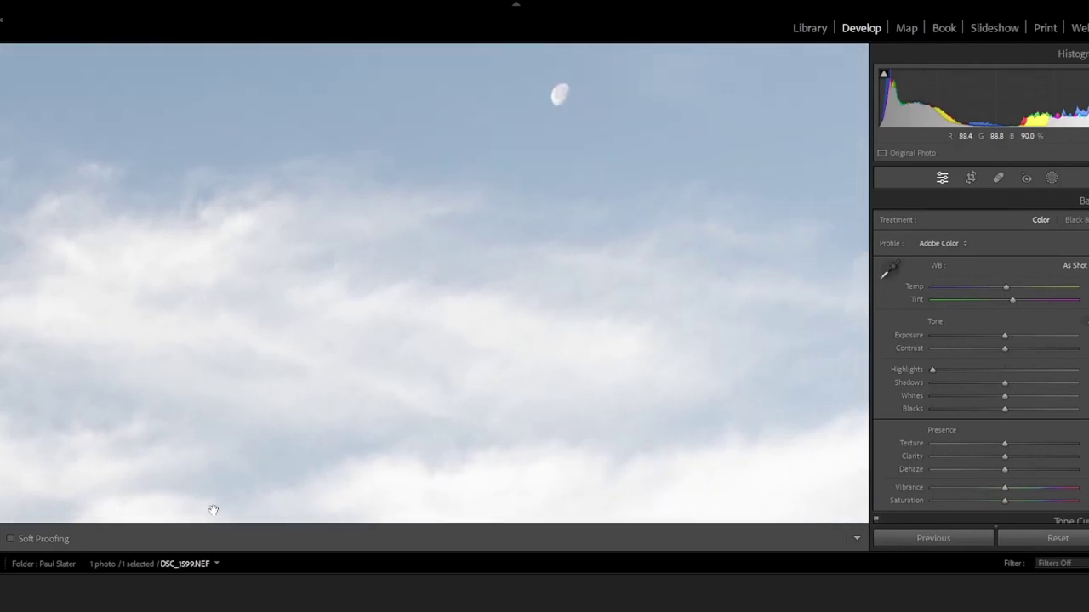
click(547, 111)
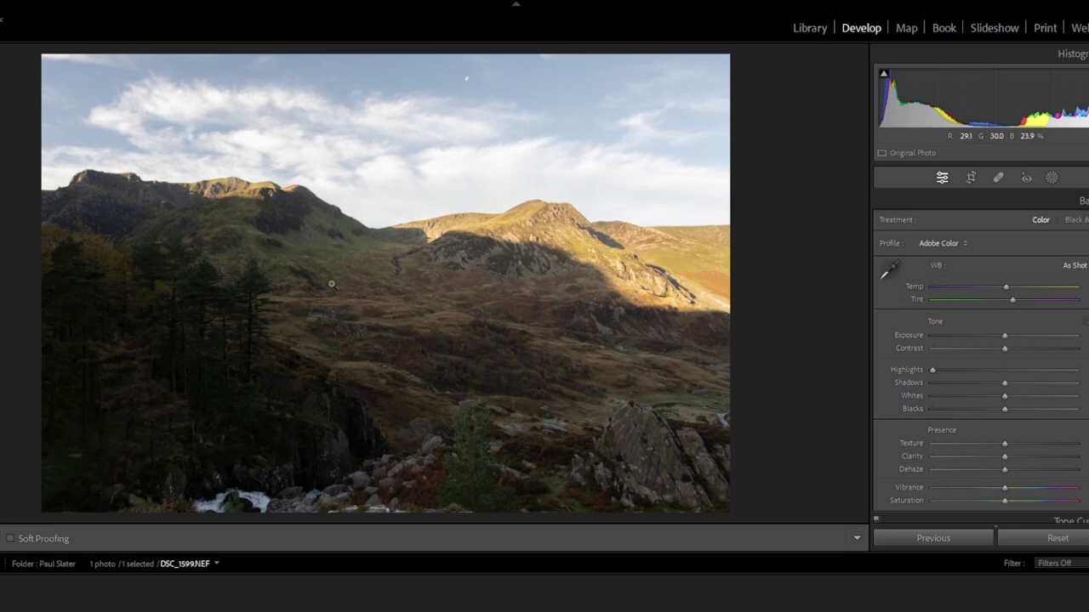
drag(242, 469, 243, 215)
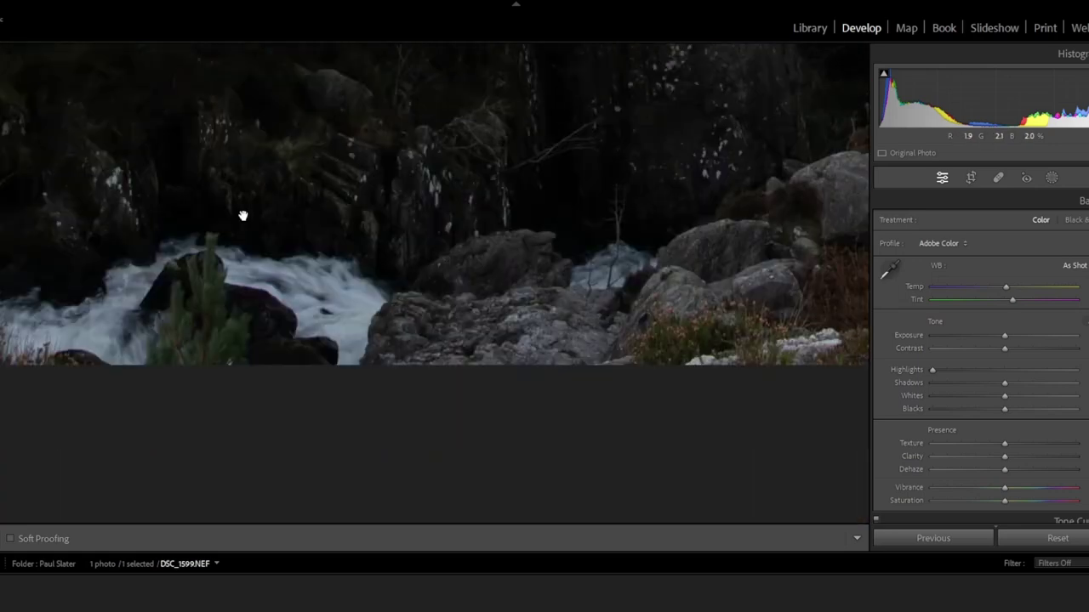
drag(265, 261, 267, 260)
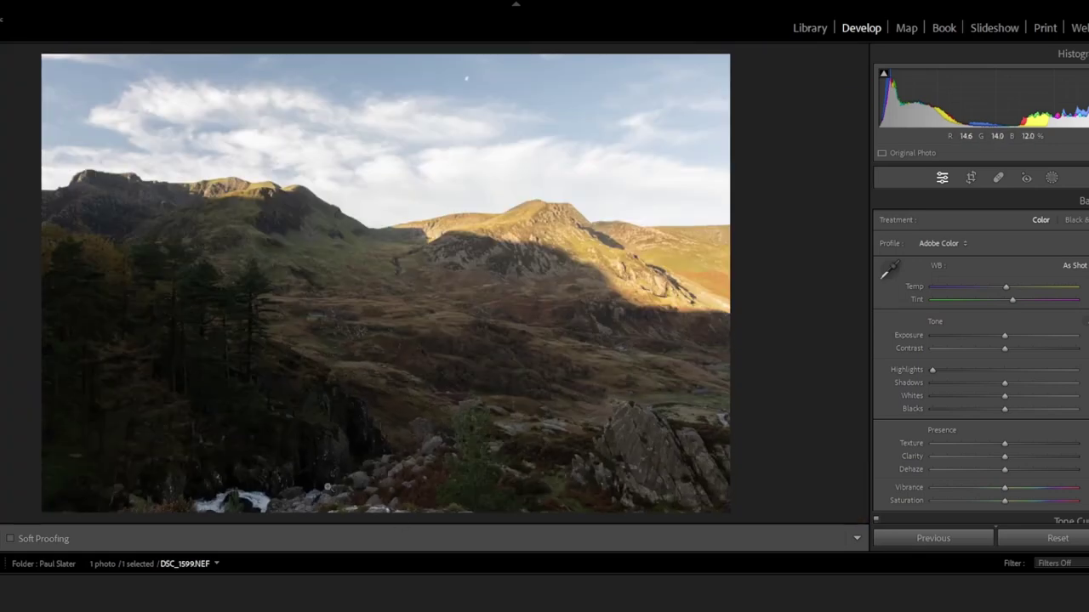
drag(205, 313, 219, 375)
click(320, 319)
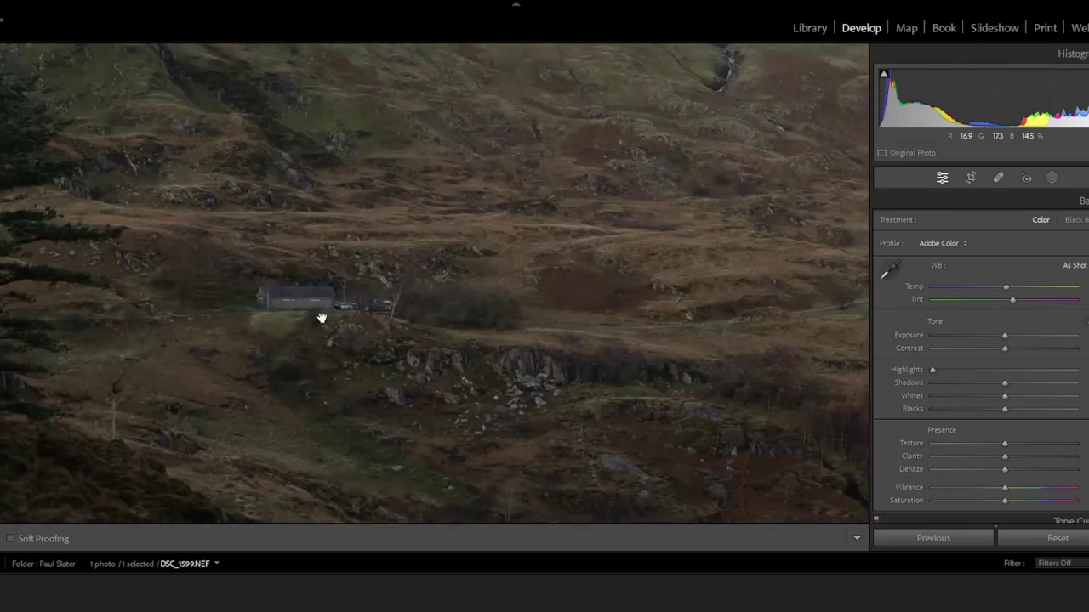
drag(292, 304, 345, 315)
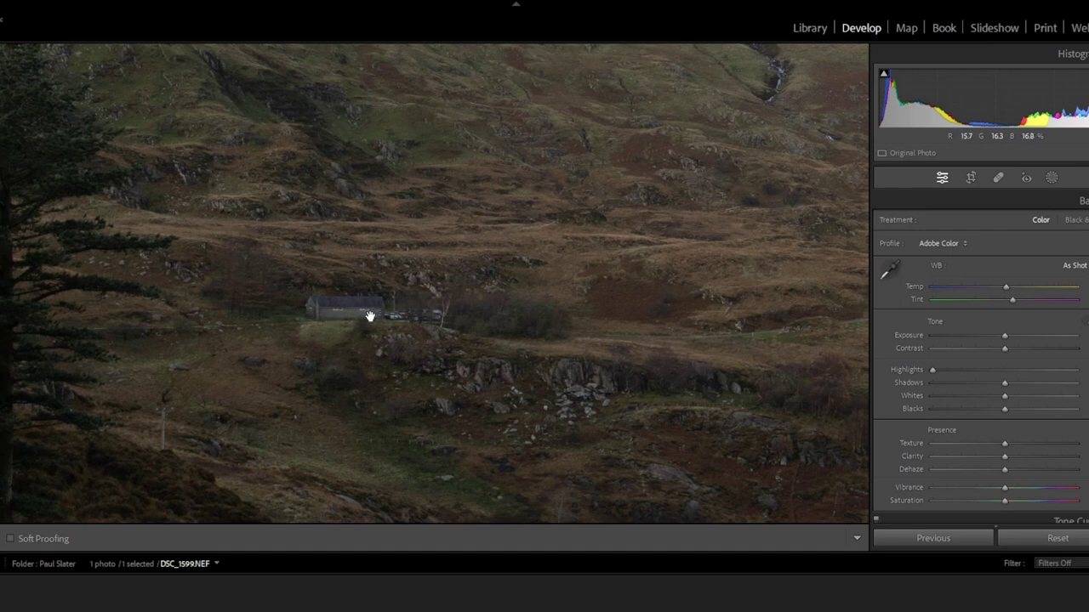
key(ctrl+minus)
click(371, 317)
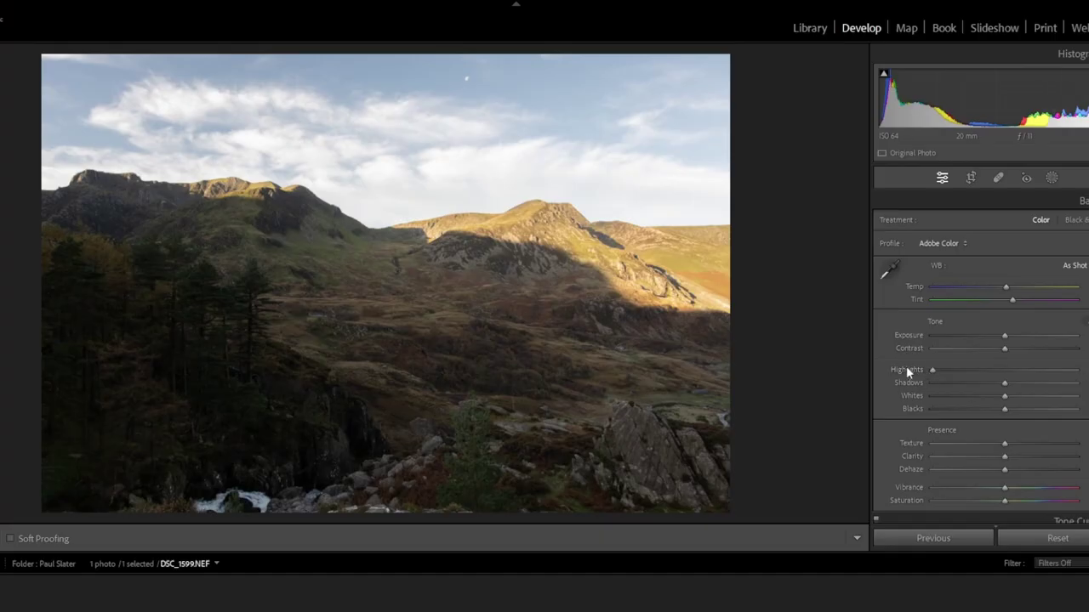
Reset Highlights to 0 in the Basic panel
double_click(906, 369)
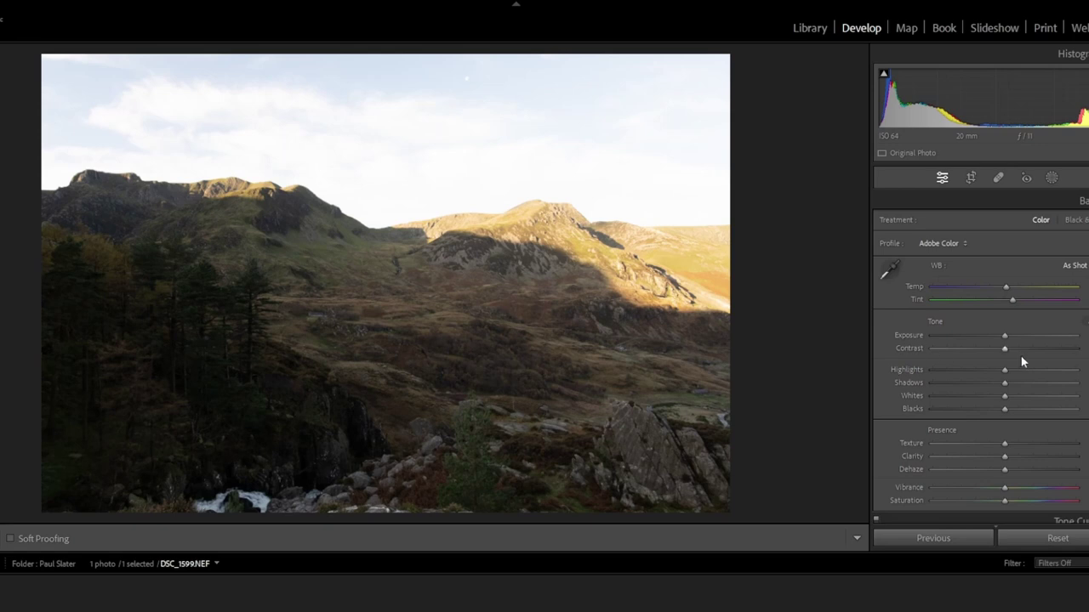
Set Highlights to -100 and Shadows to +100, then inspect the hillside and peaks at 1:1
drag(1006, 370, 918, 375)
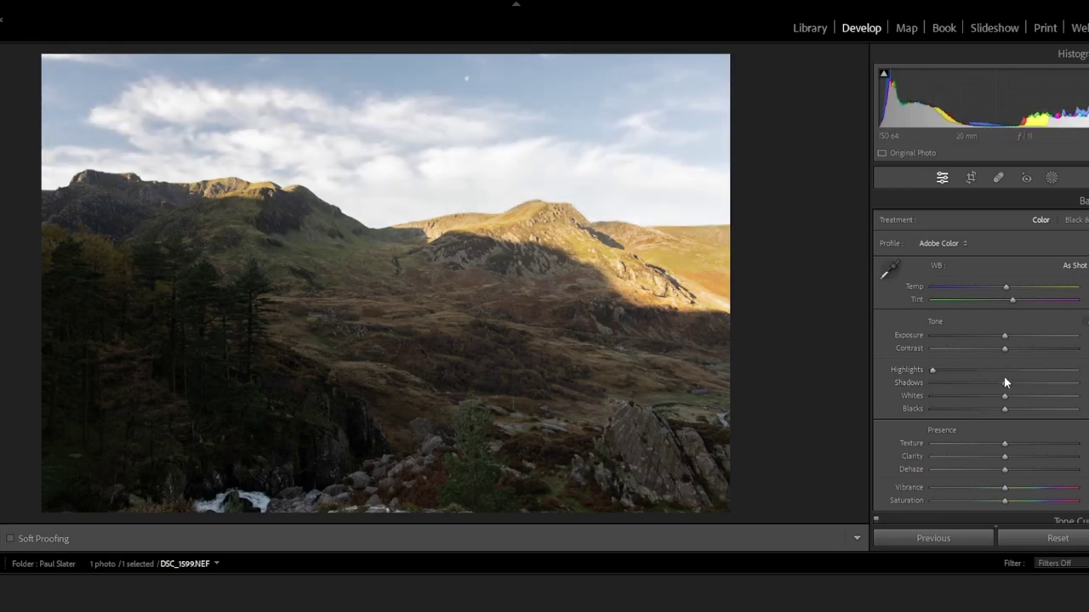
drag(1006, 383, 1080, 383)
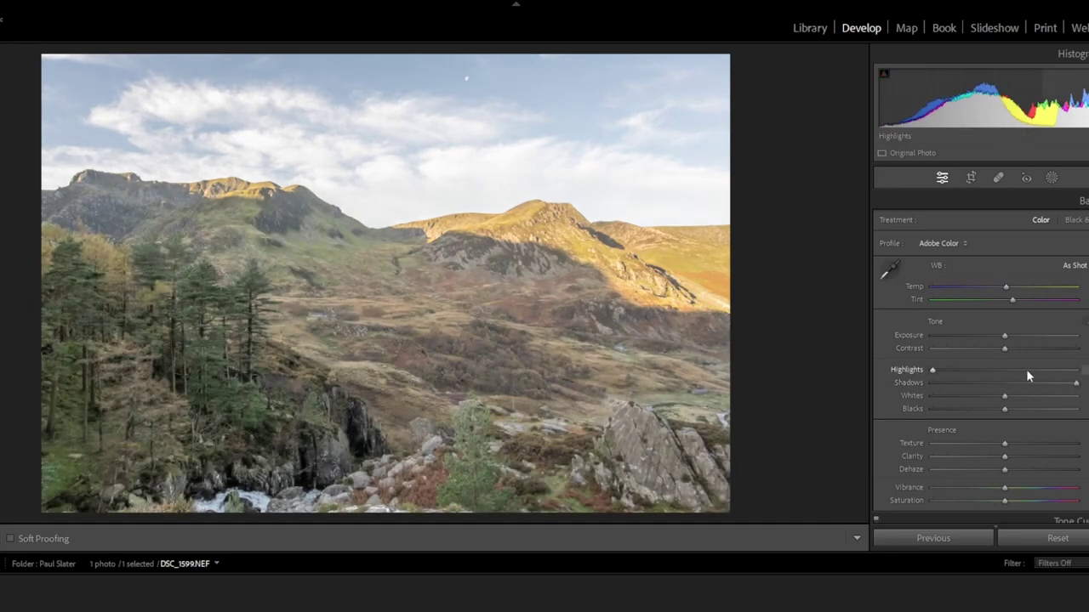
click(267, 418)
drag(267, 418, 196, 493)
drag(336, 185, 535, 479)
drag(477, 275, 360, 298)
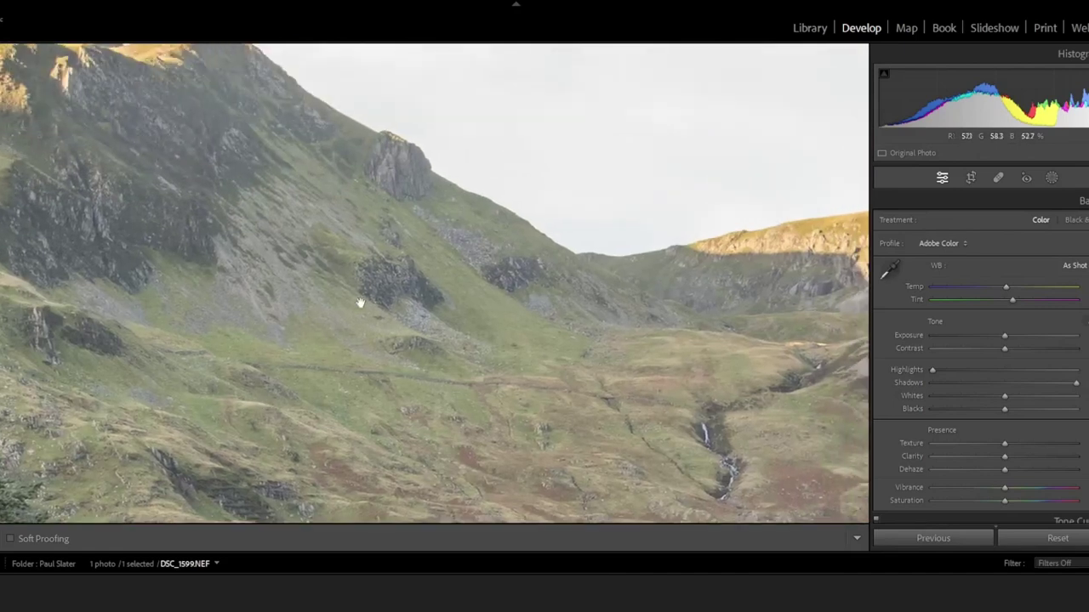
Recheck the hillside close up, ease Shadows back to +57, and keep Highlights at -100
click(370, 287)
click(370, 310)
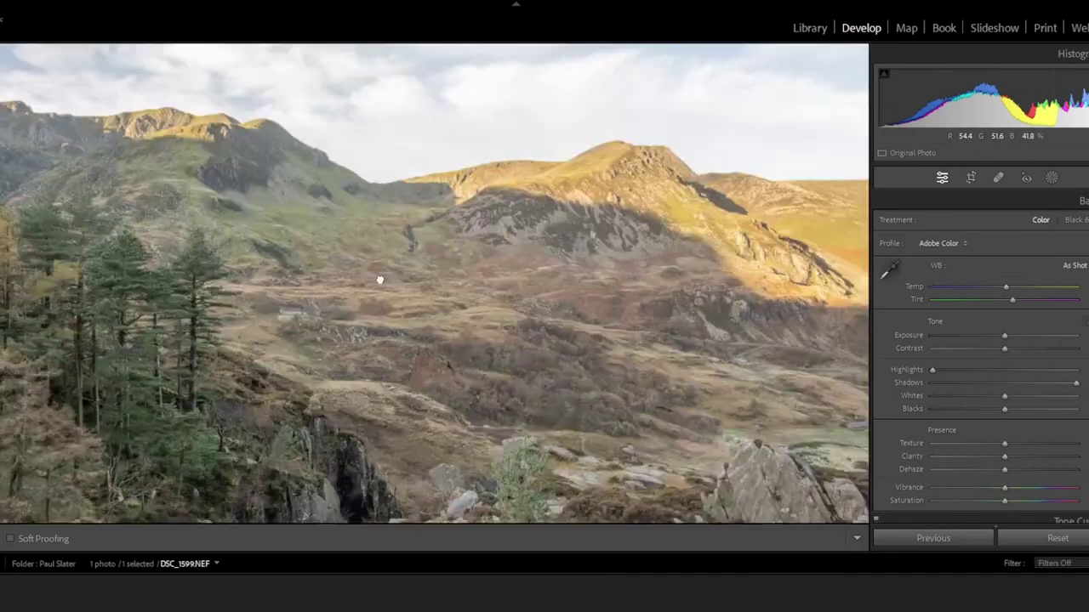
click(387, 239)
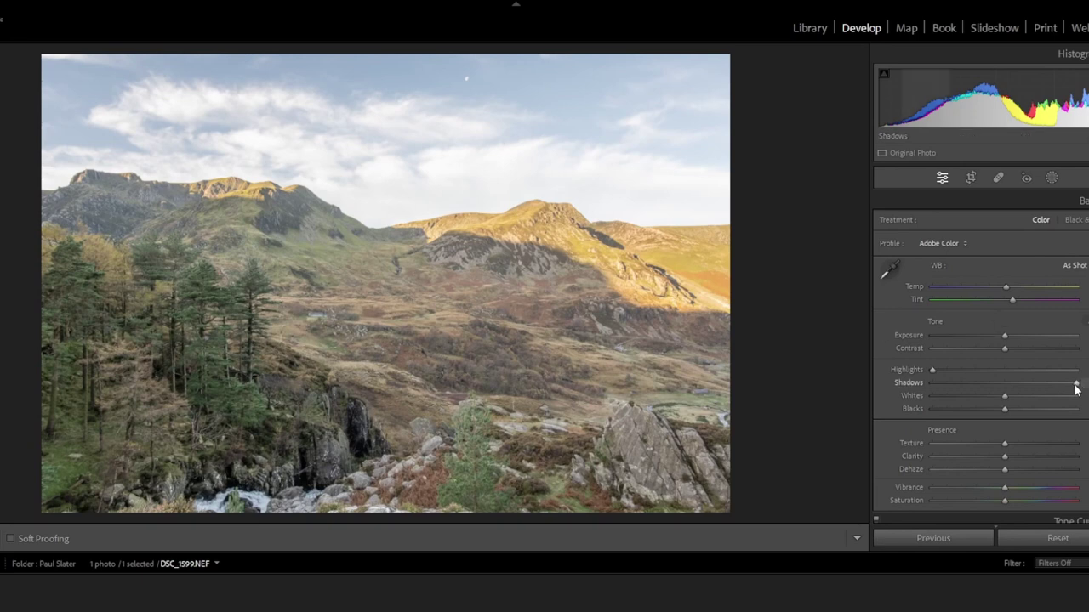
drag(1076, 389, 1055, 389)
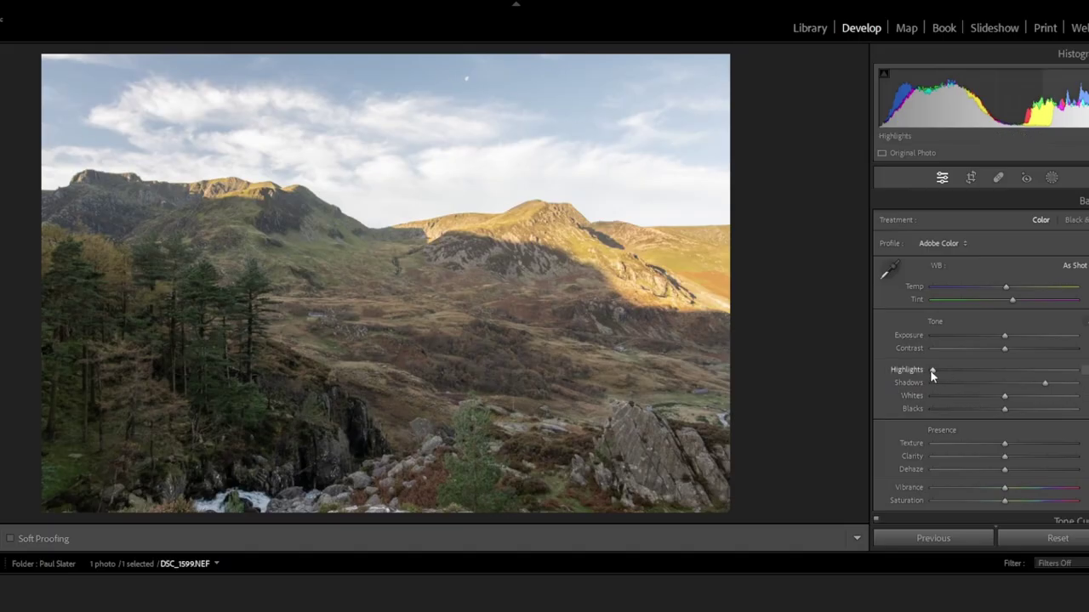
drag(931, 370, 891, 371)
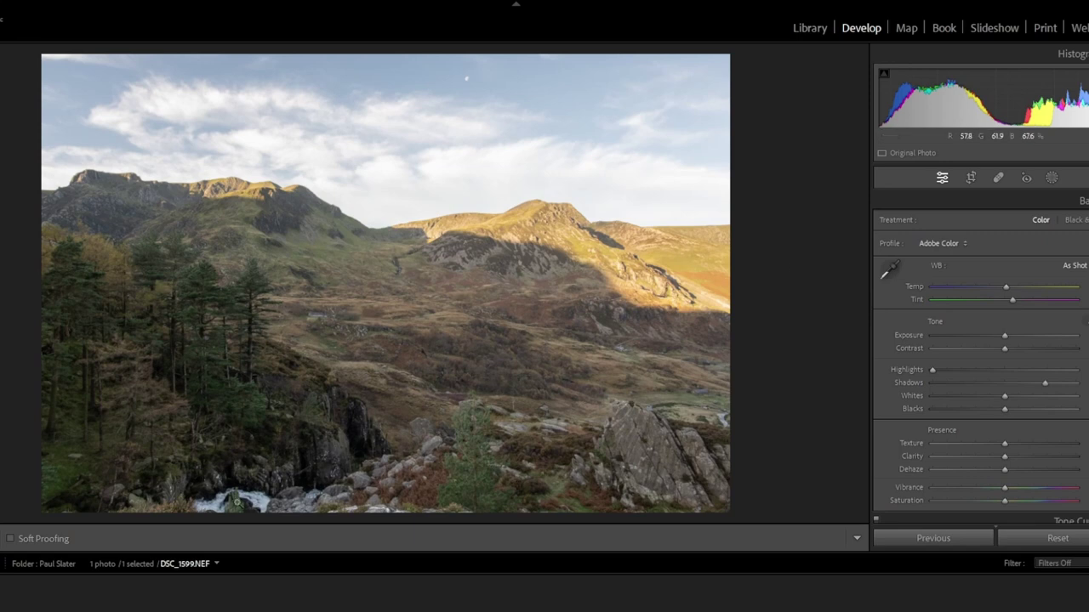
click(234, 495)
drag(237, 495, 257, 380)
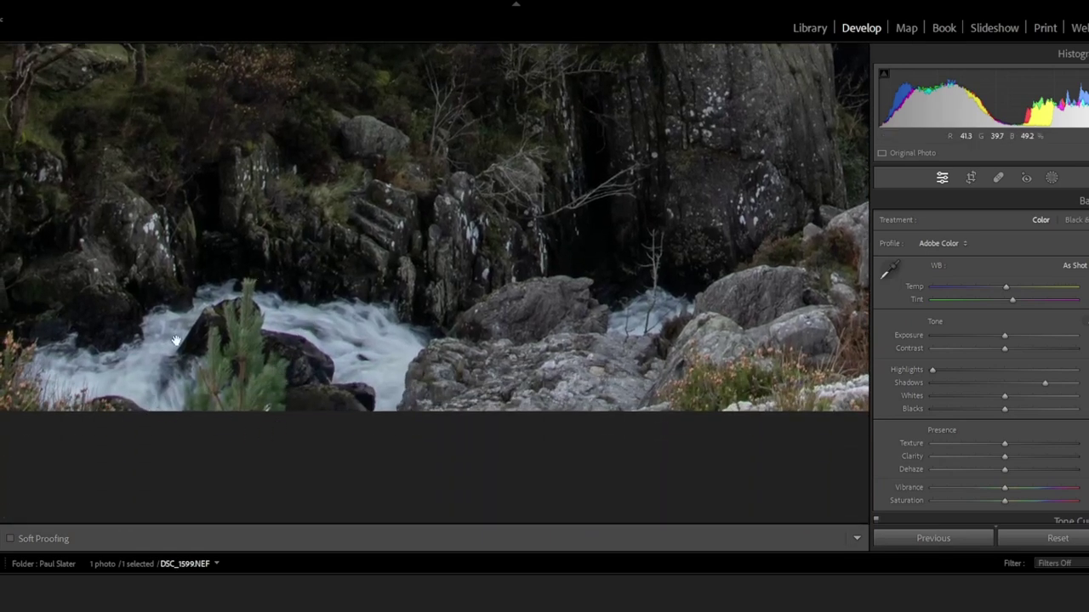
click(309, 322)
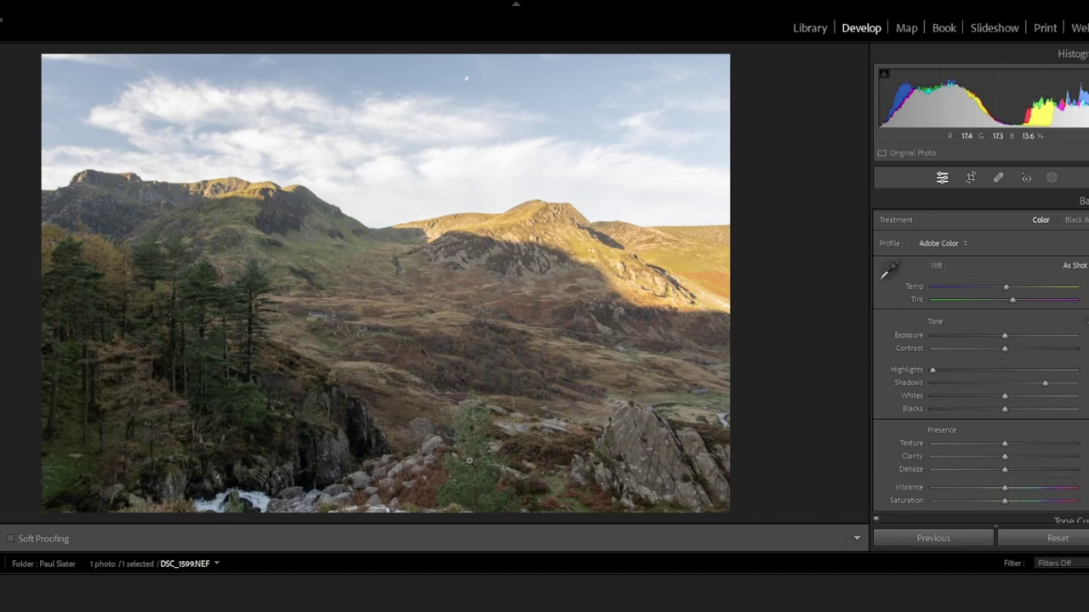
click(244, 478)
drag(258, 420, 270, 321)
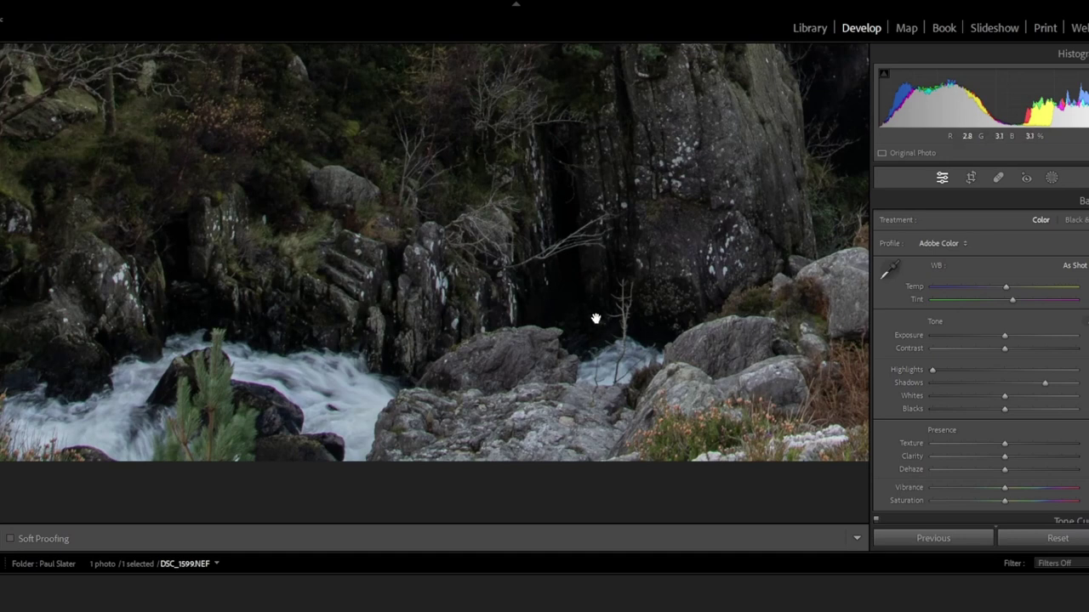
drag(596, 319, 560, 419)
click(560, 419)
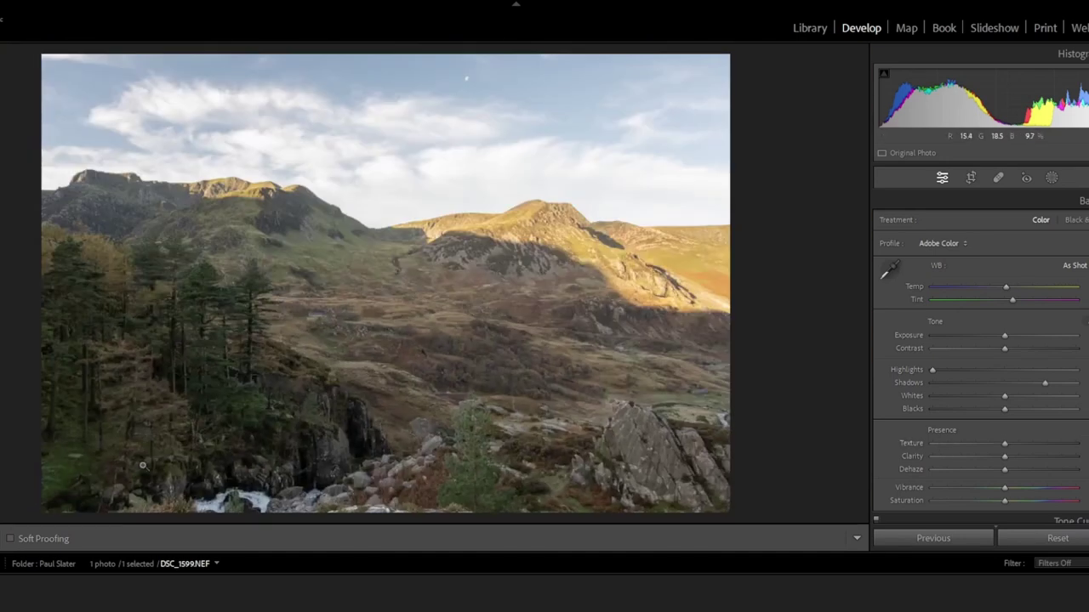
click(231, 505)
drag(231, 505, 356, 331)
click(356, 330)
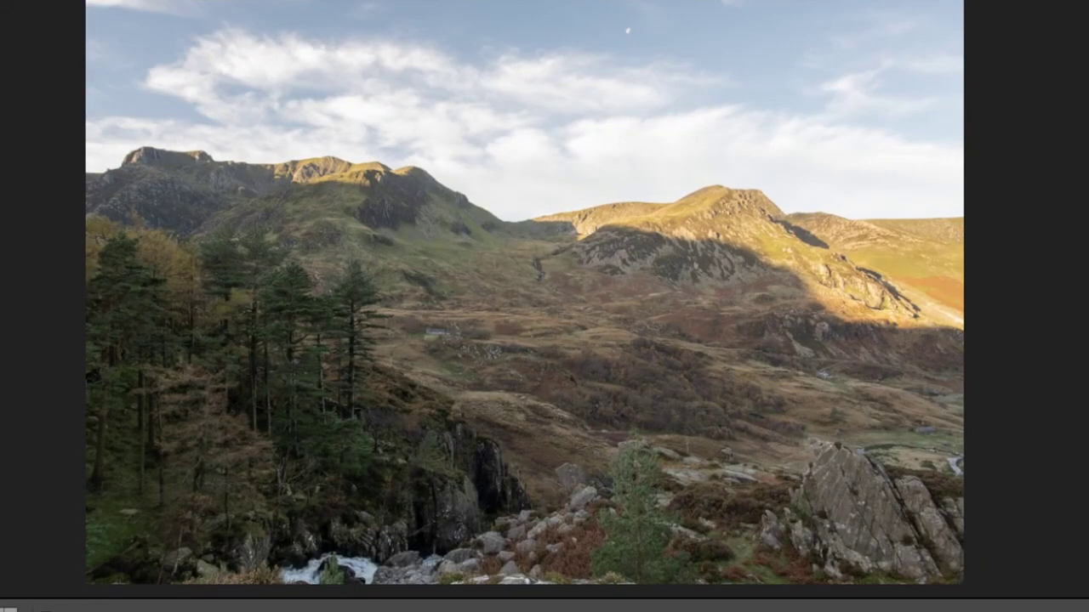
Tighten the crop from the bottom at the original proportions, nudge the photo, and apply it
key(r)
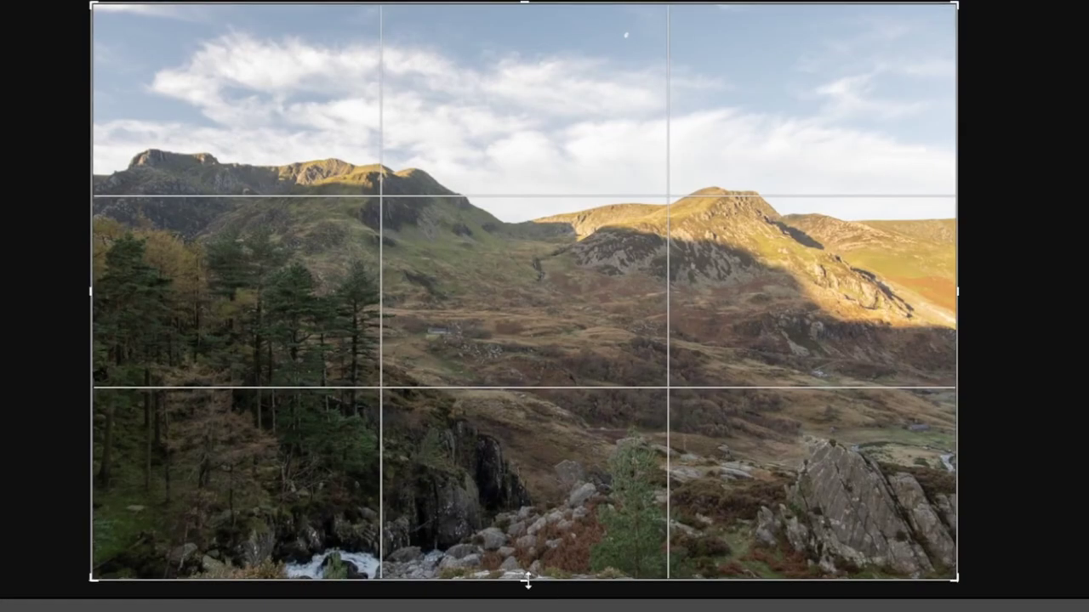
drag(526, 581, 526, 562)
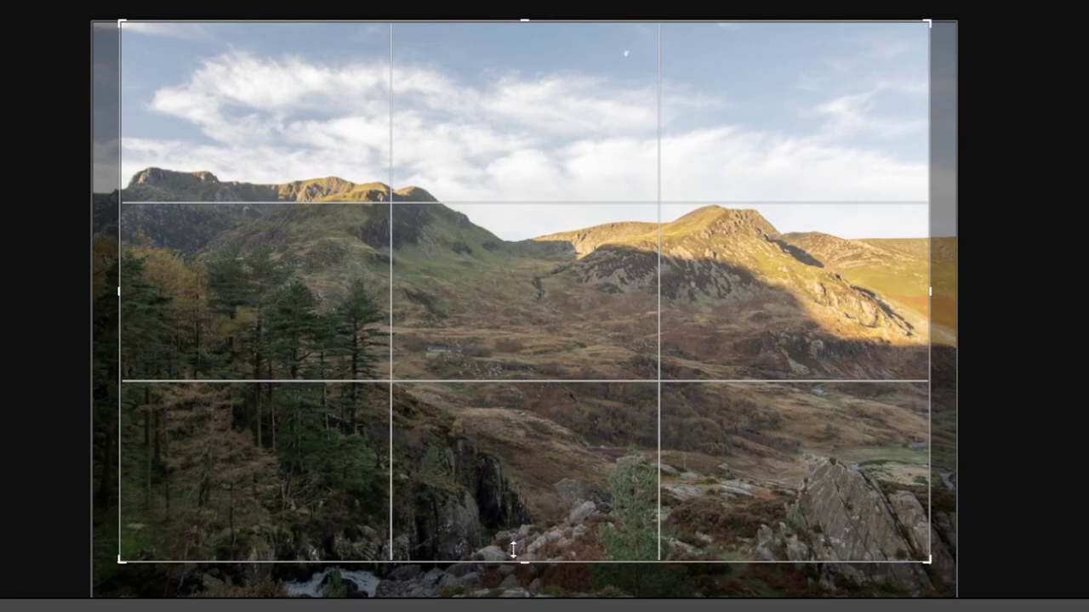
drag(459, 503, 464, 502)
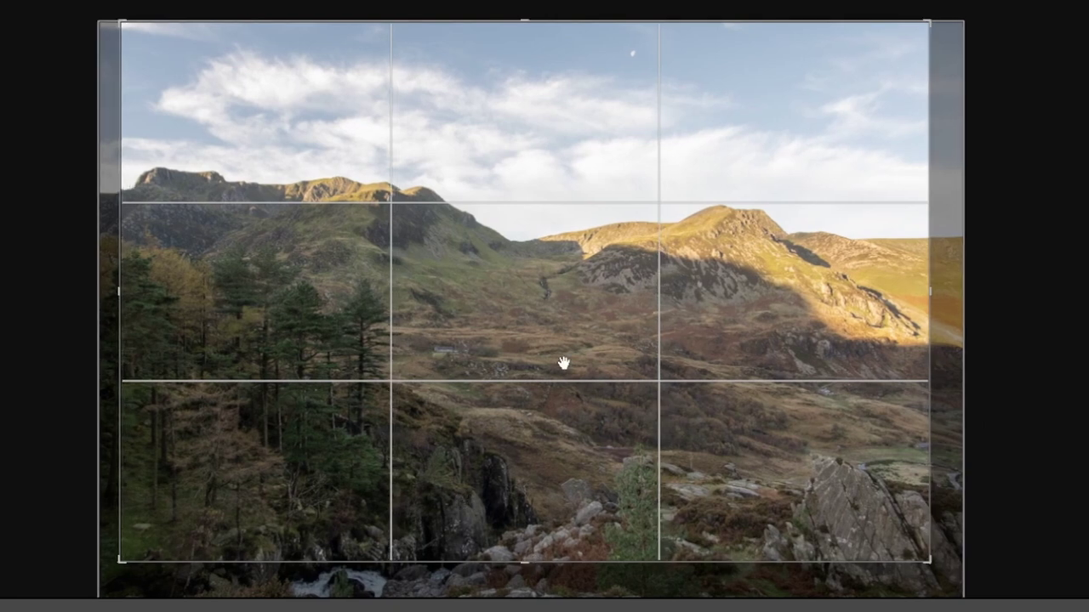
key(Return)
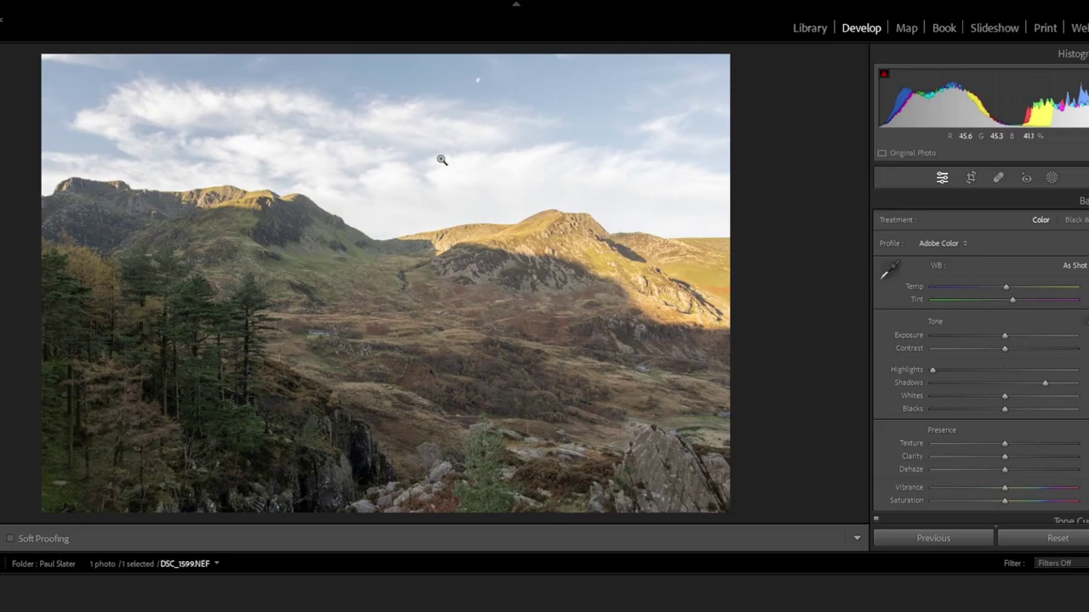
Inspect the sky at 1:1, return to the full view, and reopen Crop Overlay
click(478, 82)
drag(477, 138, 460, 252)
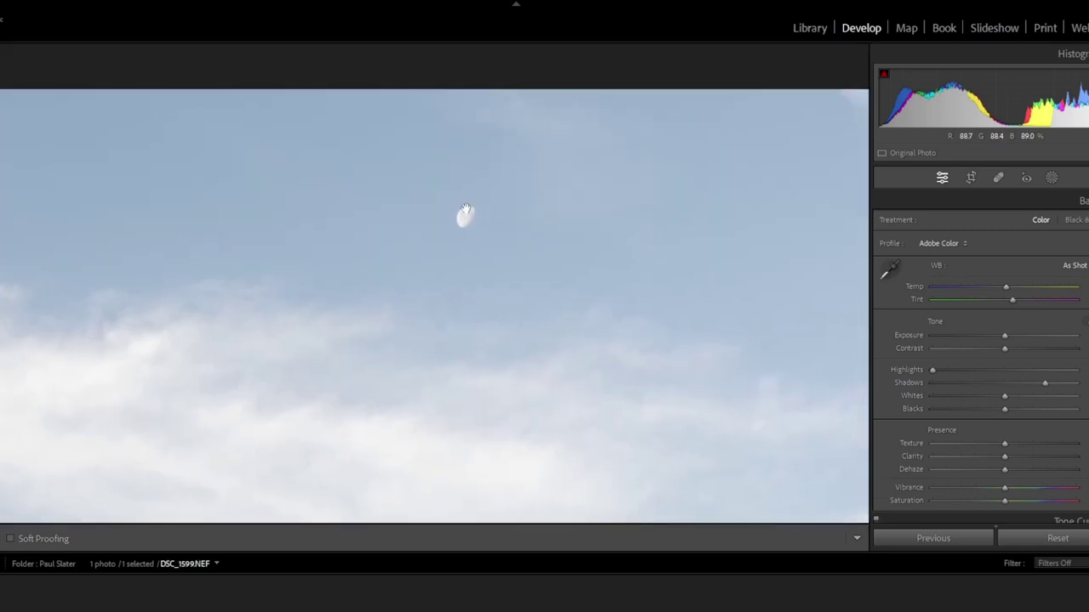
click(466, 211)
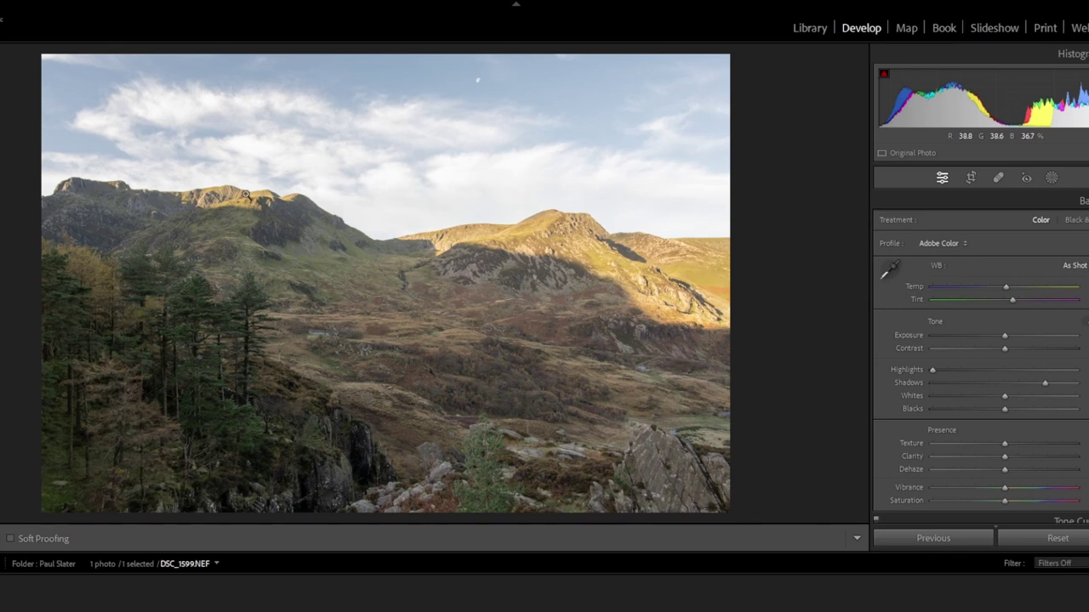
click(973, 177)
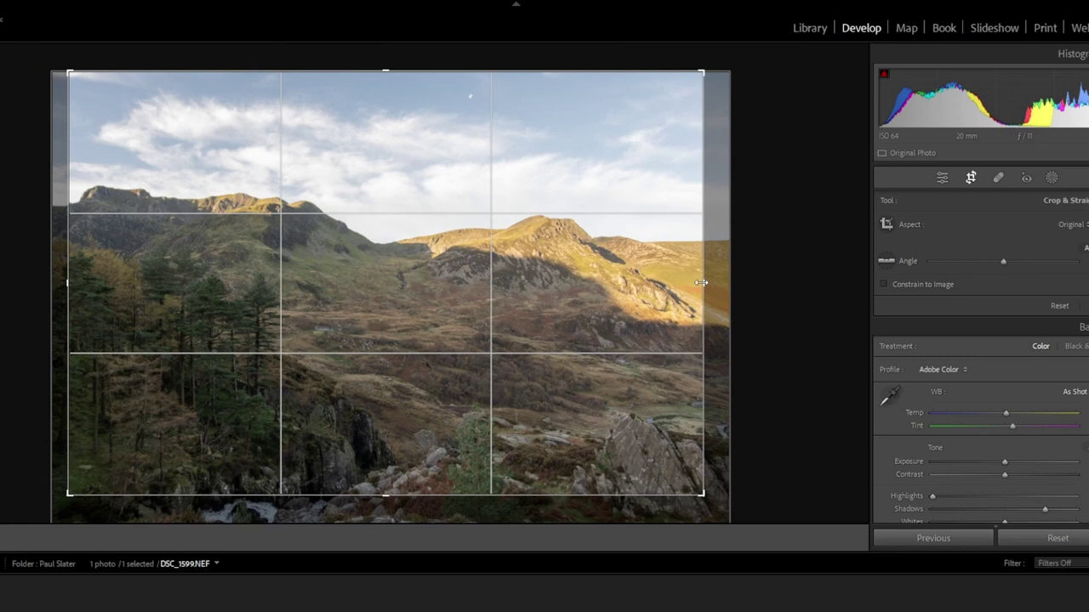
Reshape the crop box freely, narrowing the right side and sliding the photo left
drag(705, 283, 579, 503)
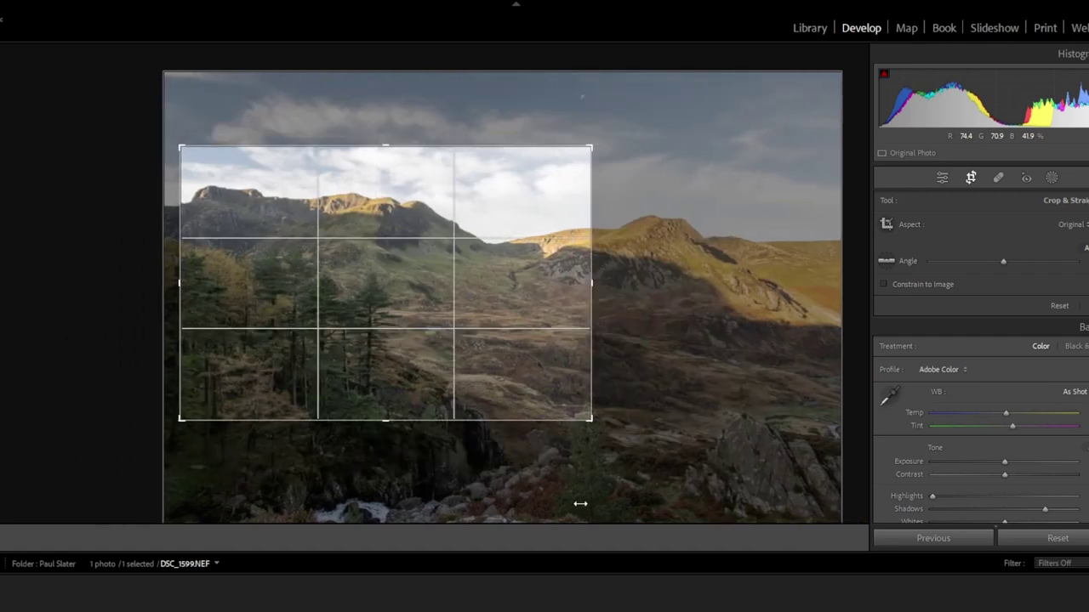
drag(588, 151, 496, 116)
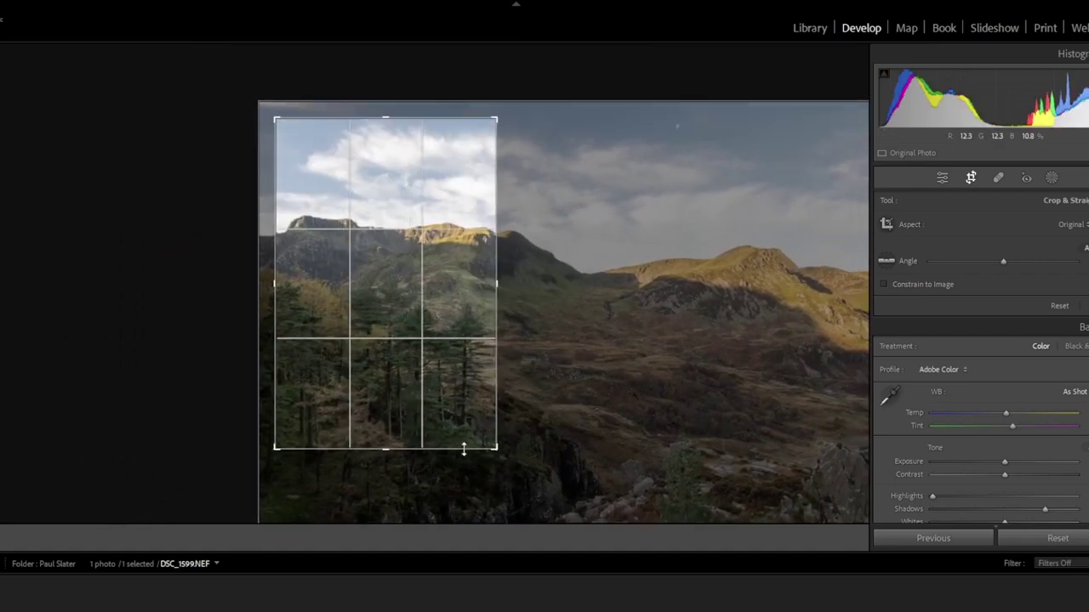
drag(493, 445, 571, 498)
drag(518, 462, 479, 440)
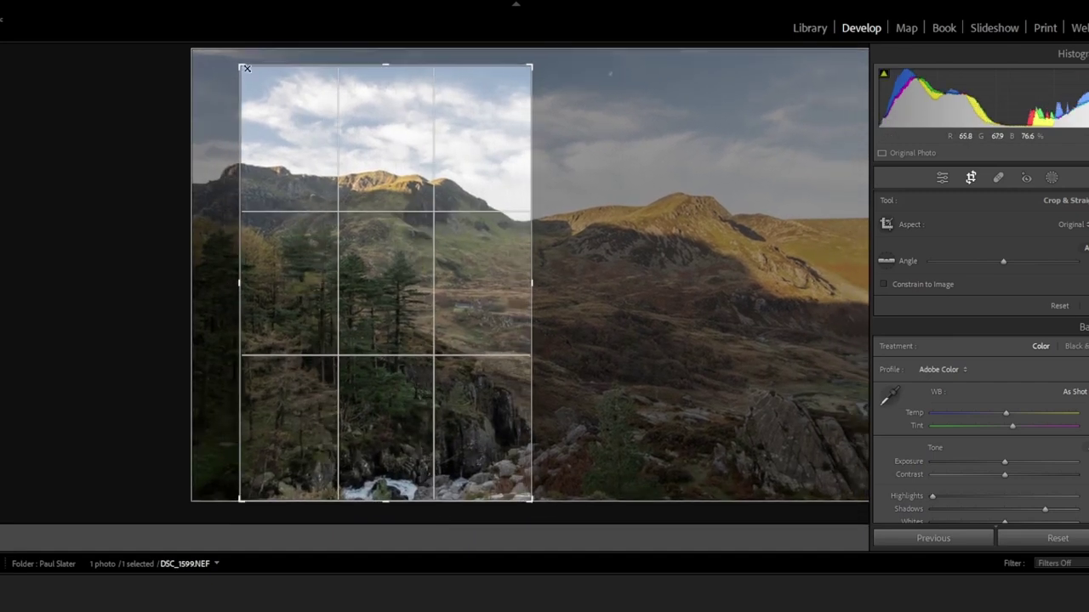
drag(242, 65, 218, 61)
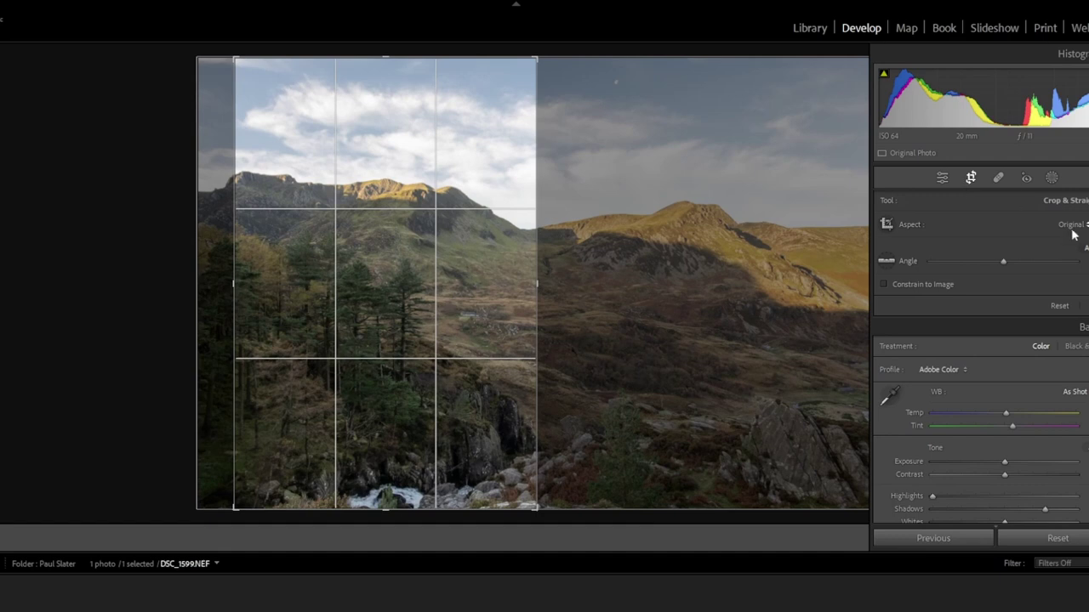
Lock the crop to a 5 x 7 aspect, frame the trees, peak and waterfall, and apply it
click(1070, 225)
click(992, 336)
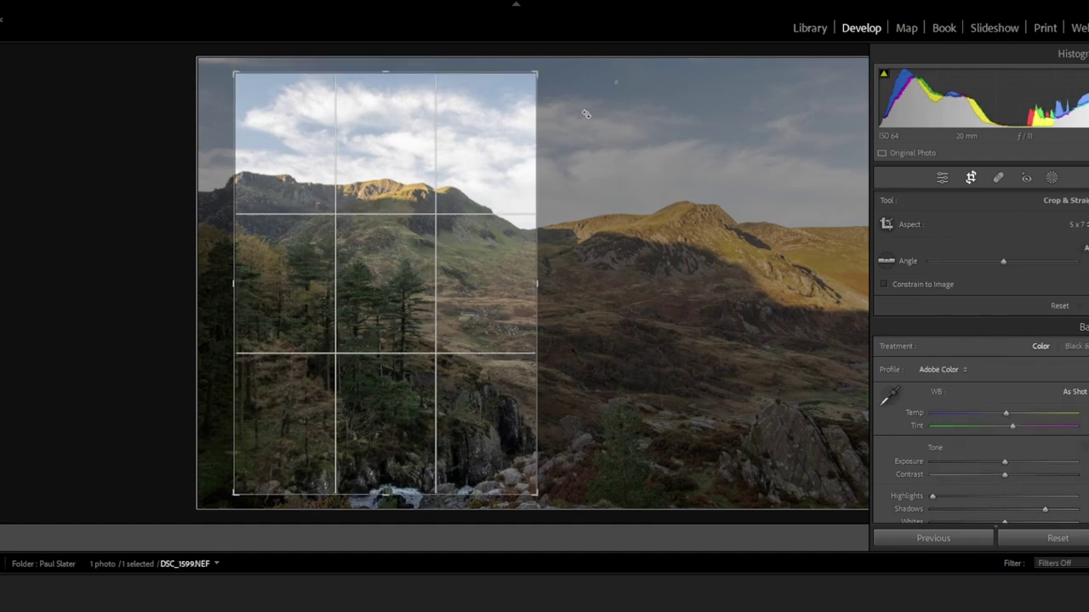
drag(538, 74, 544, 63)
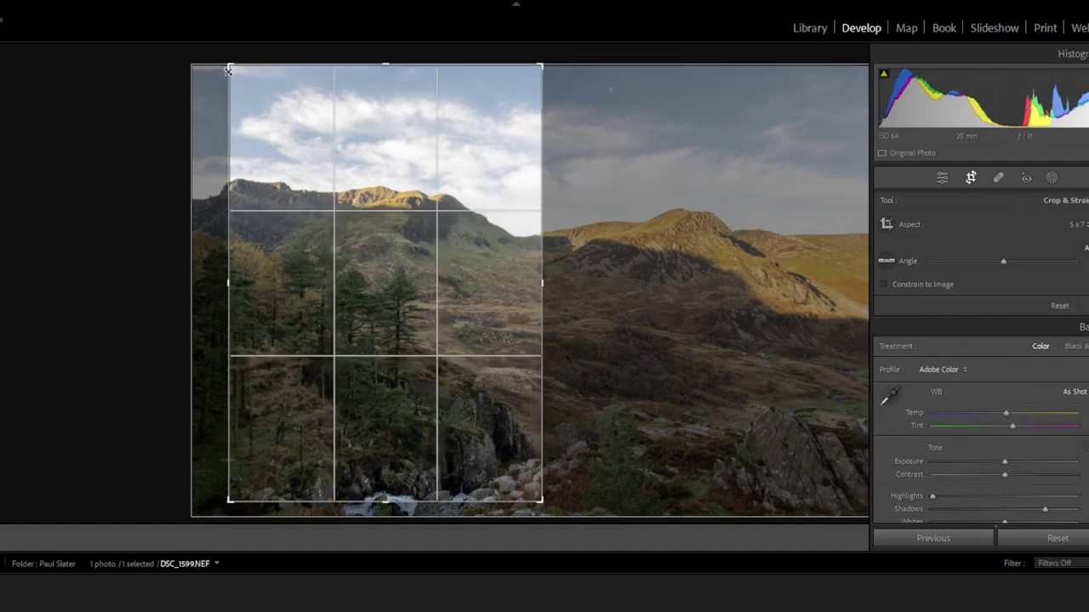
drag(254, 119, 260, 120)
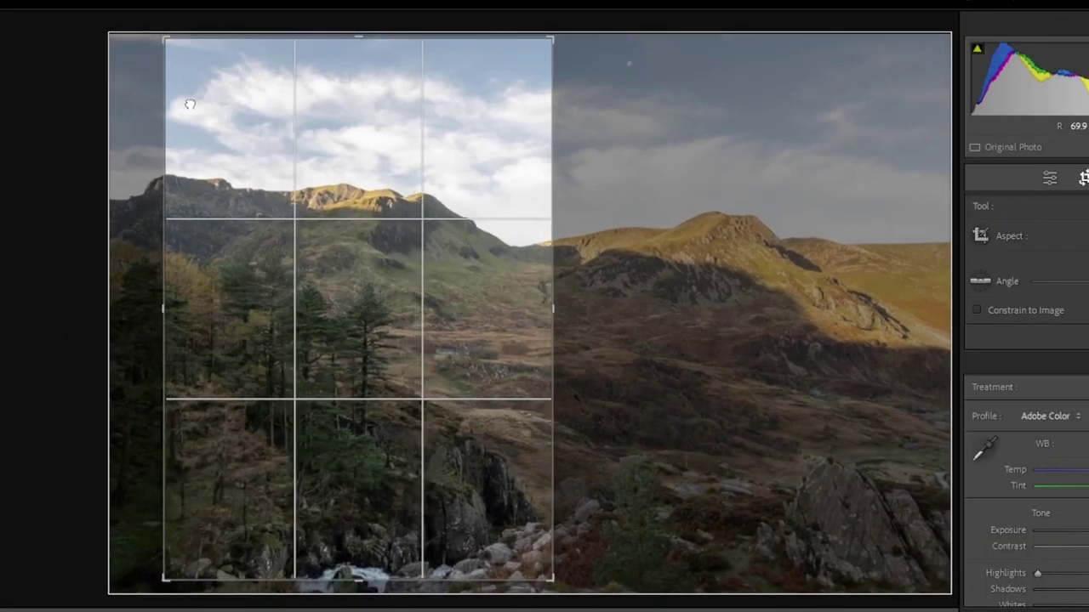
drag(190, 104, 204, 59)
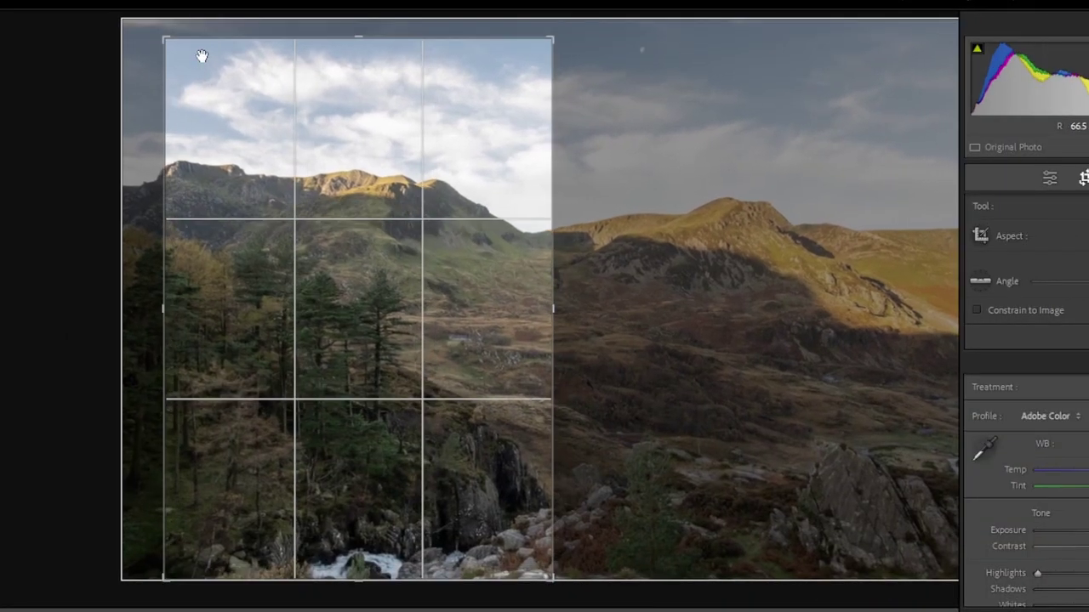
key(Return)
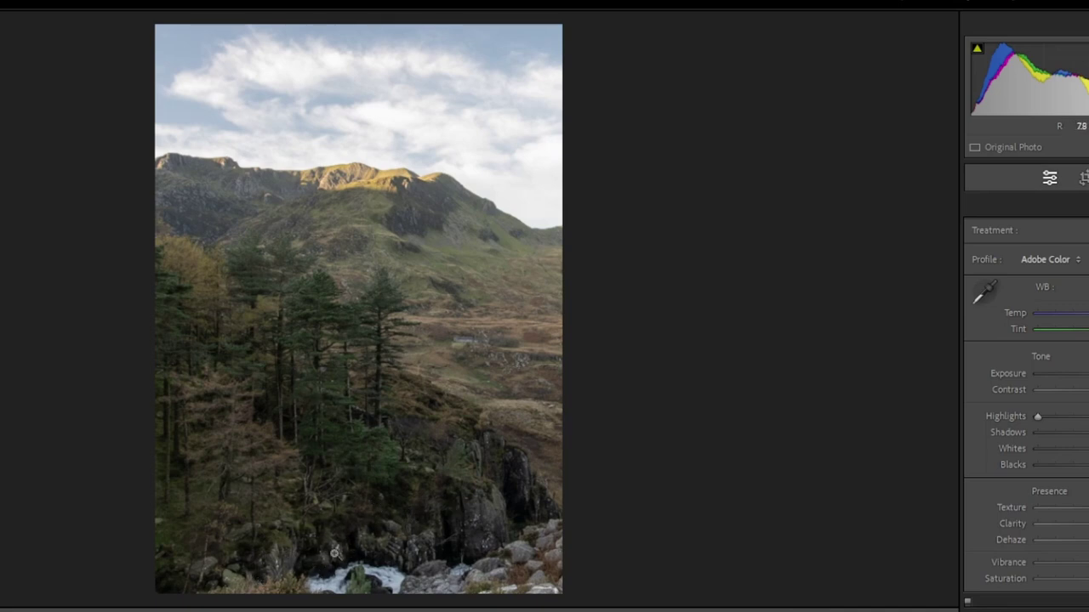
Refine the 5 x 7 crop by raising its bottom edge and shifting the photo left
click(1083, 179)
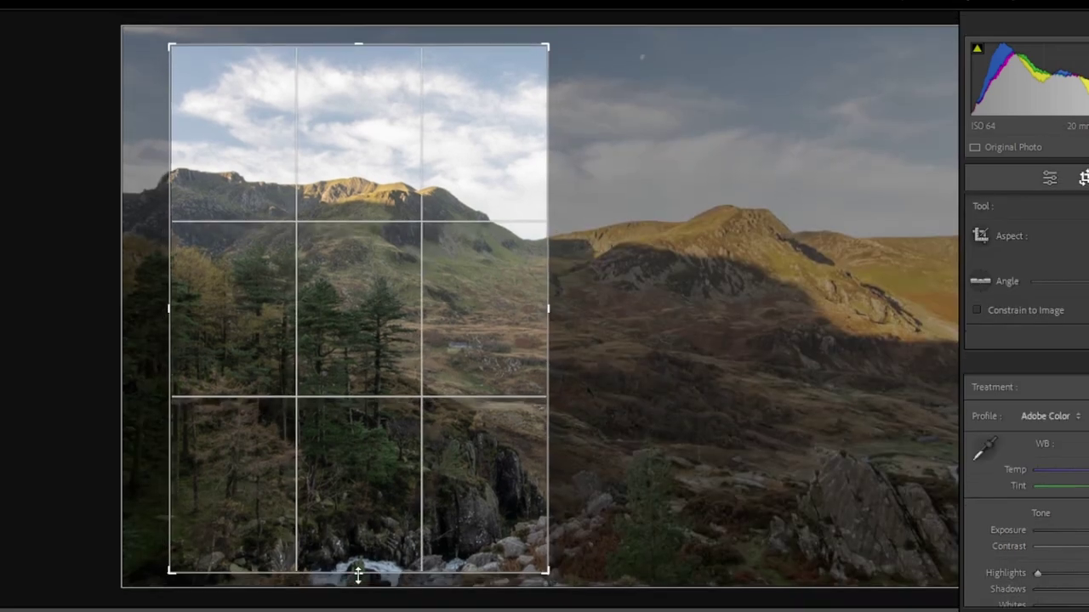
drag(357, 576, 356, 552)
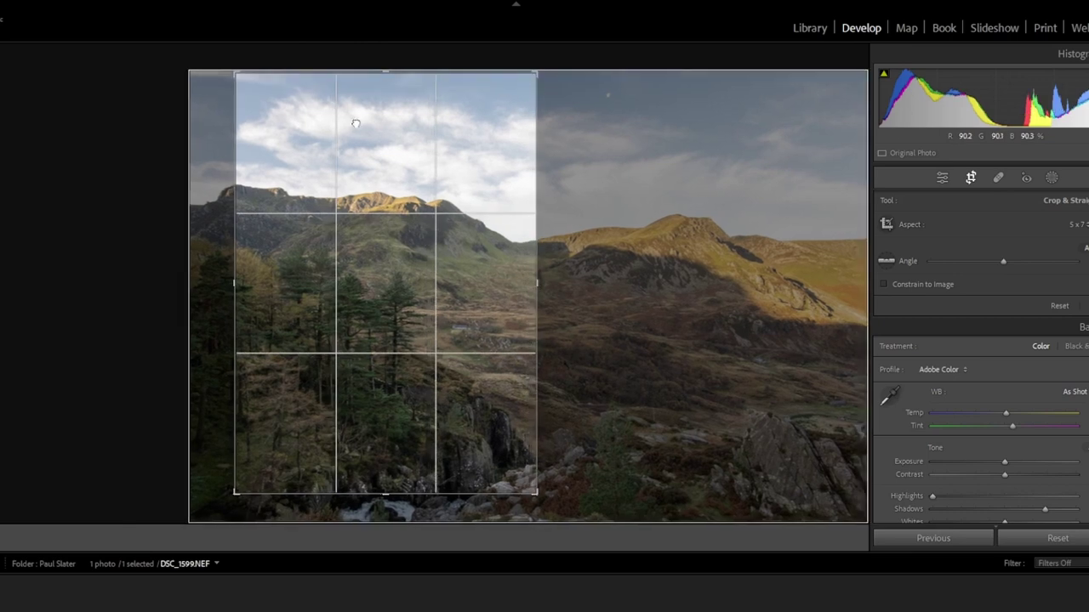
drag(356, 125, 340, 120)
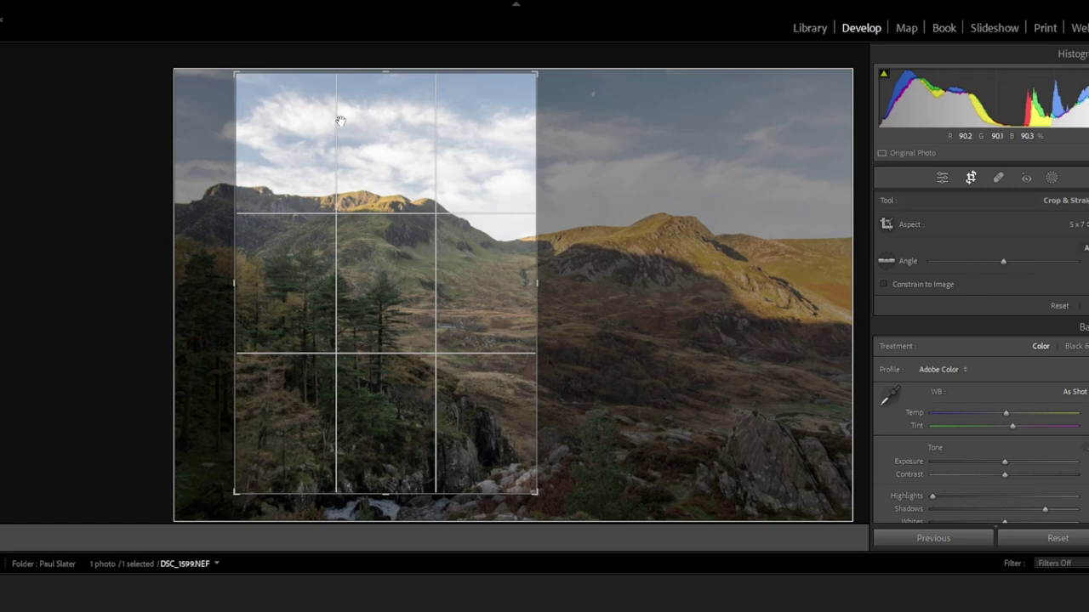
key(Return)
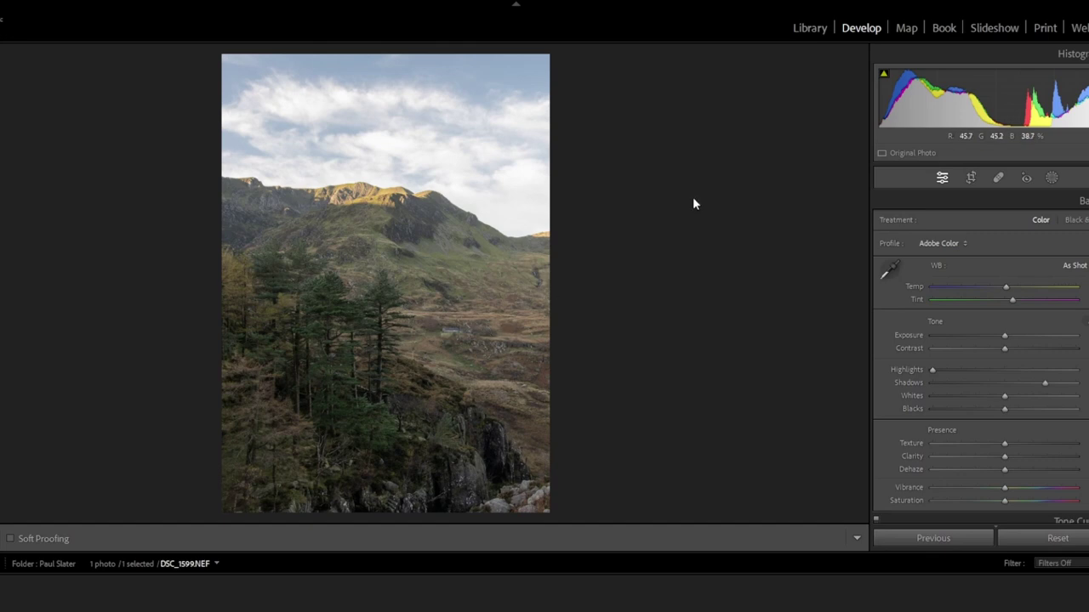
click(972, 177)
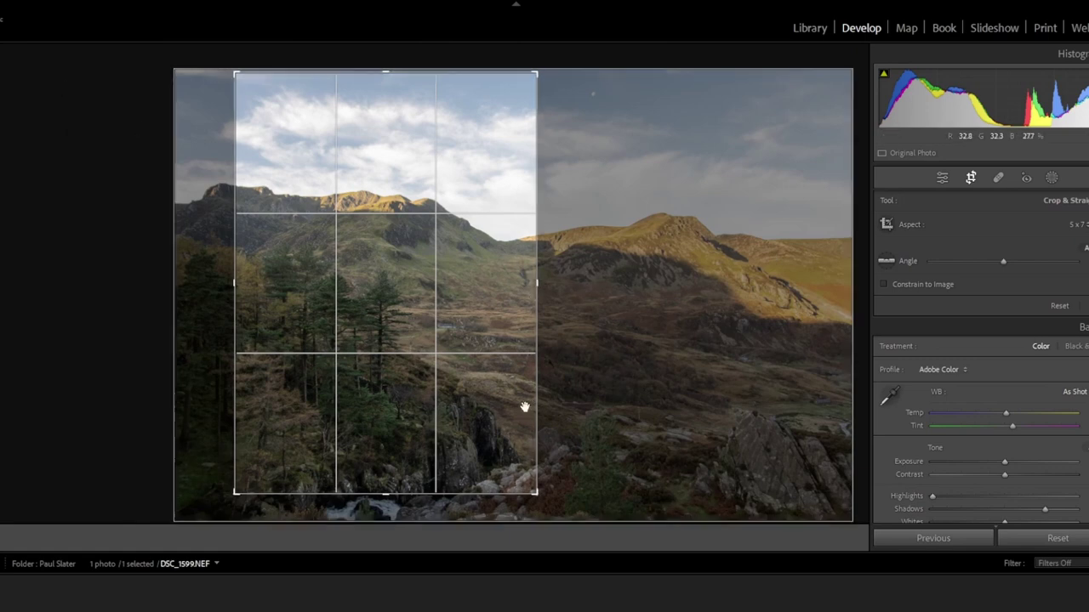
Flip the crop to a horizontal 5 x 7 frame, reposition the photo, and apply it
drag(542, 494, 737, 501)
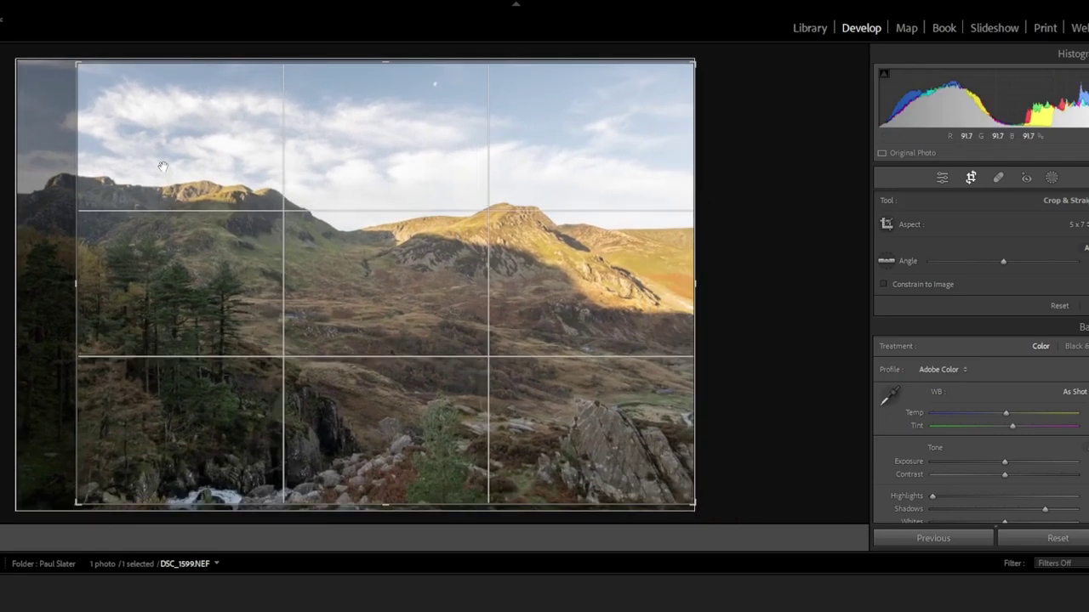
drag(162, 166, 194, 151)
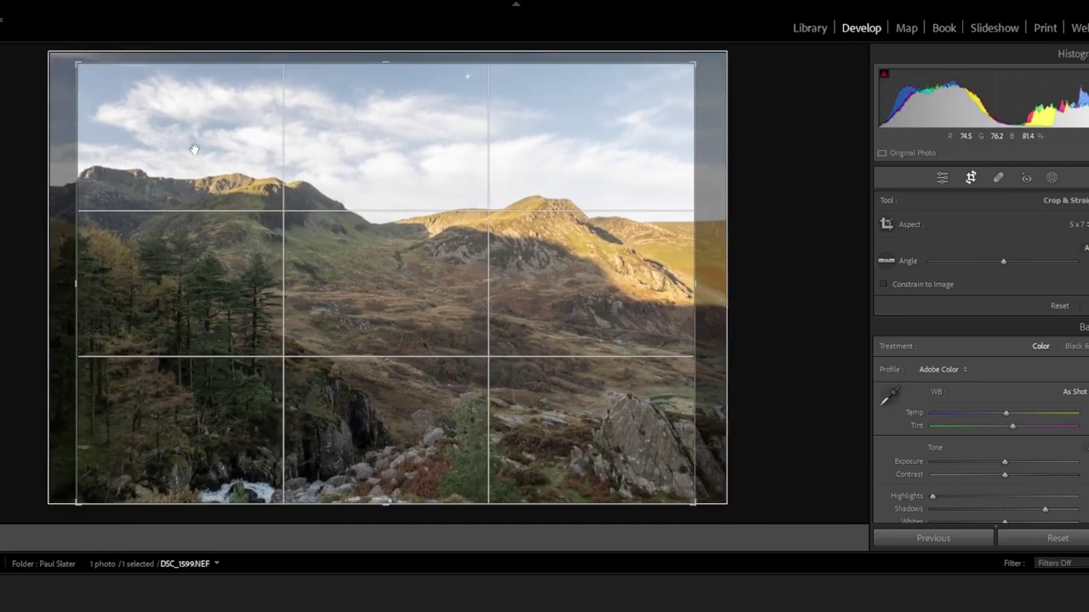
key(Return)
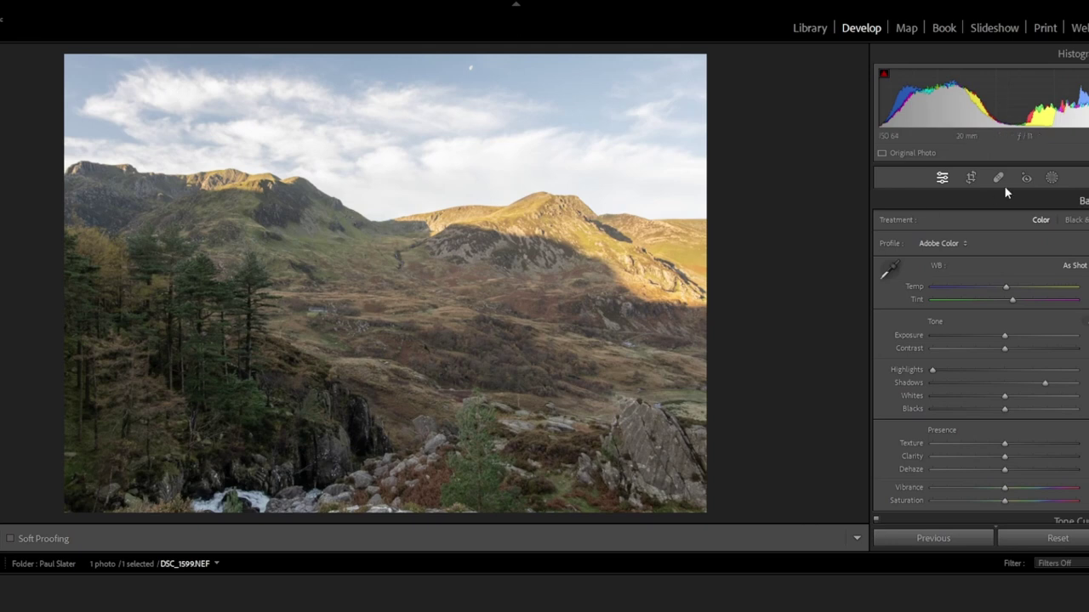
Return to a vertical 5 x 7 crop tightened on the pines and ridge, and apply it
click(972, 177)
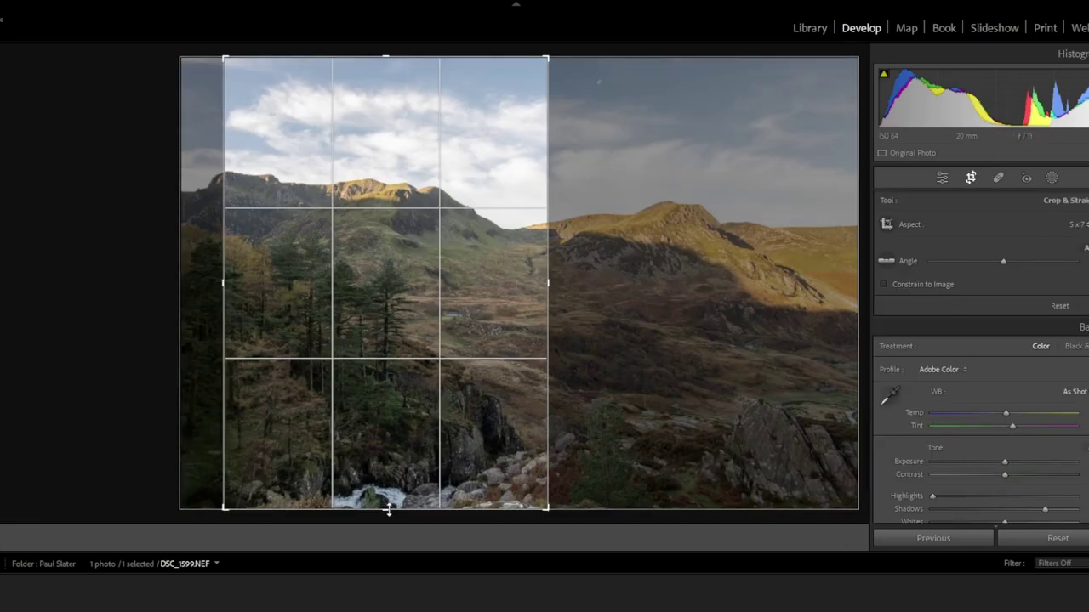
drag(388, 508, 388, 487)
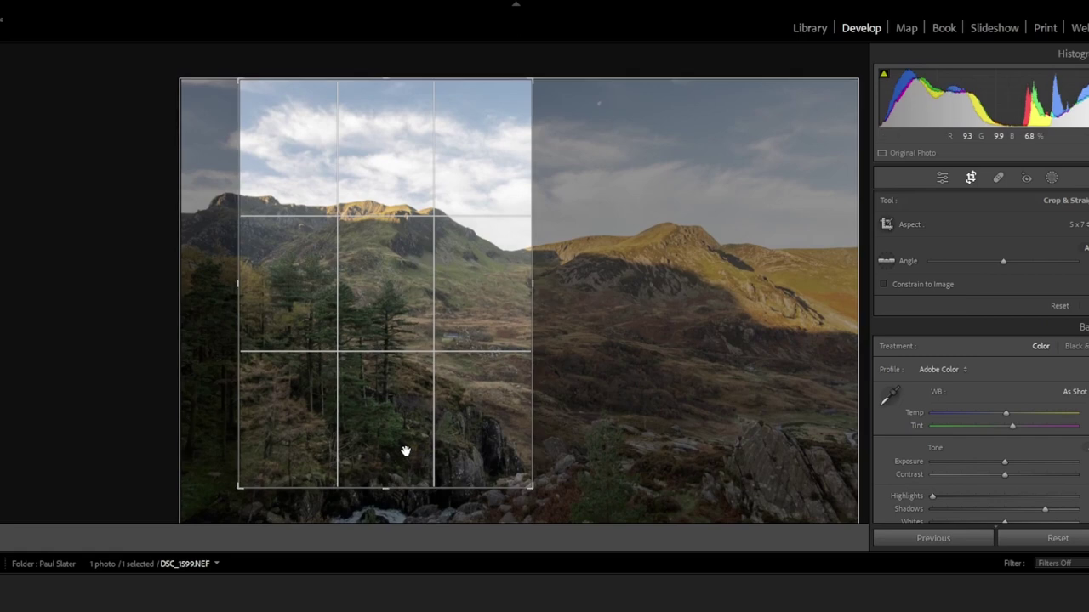
drag(405, 451, 392, 439)
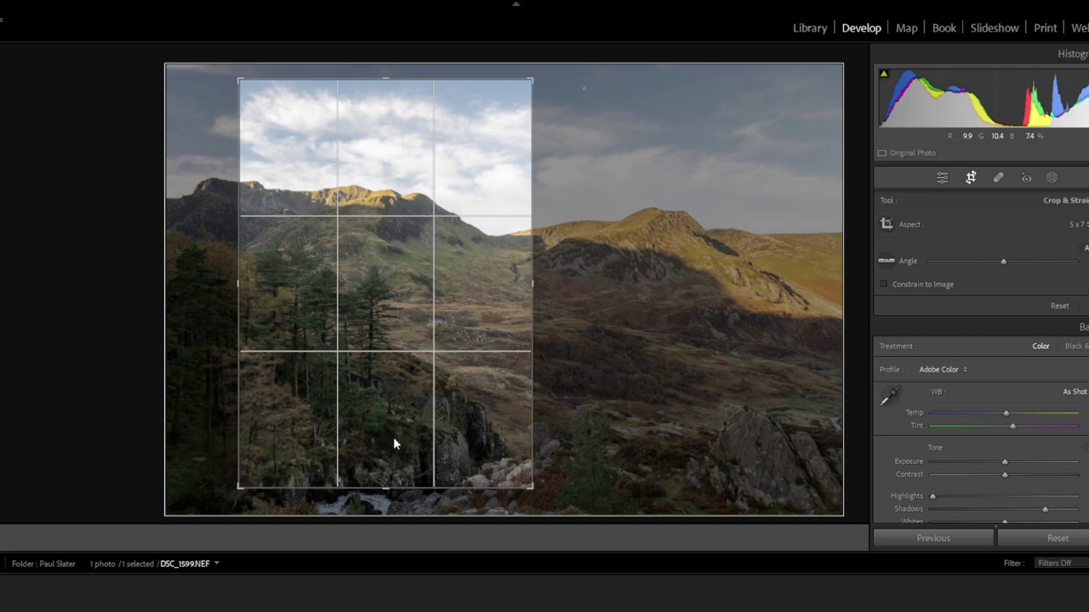
key(Return)
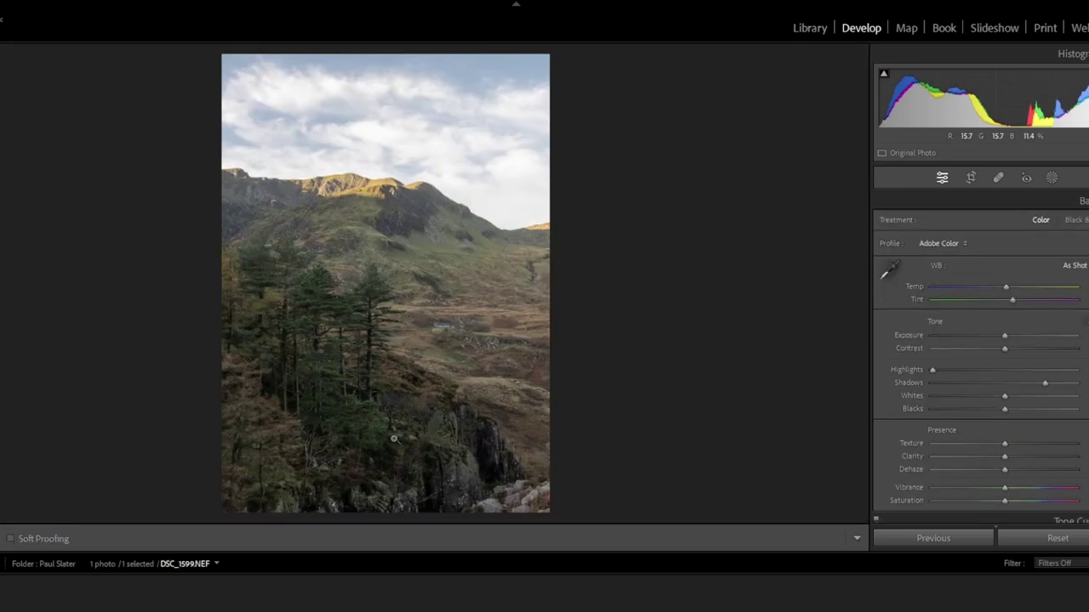
After checking the hillside and waterfall up close, raise Shadows and Whites slightly
click(544, 280)
click(568, 294)
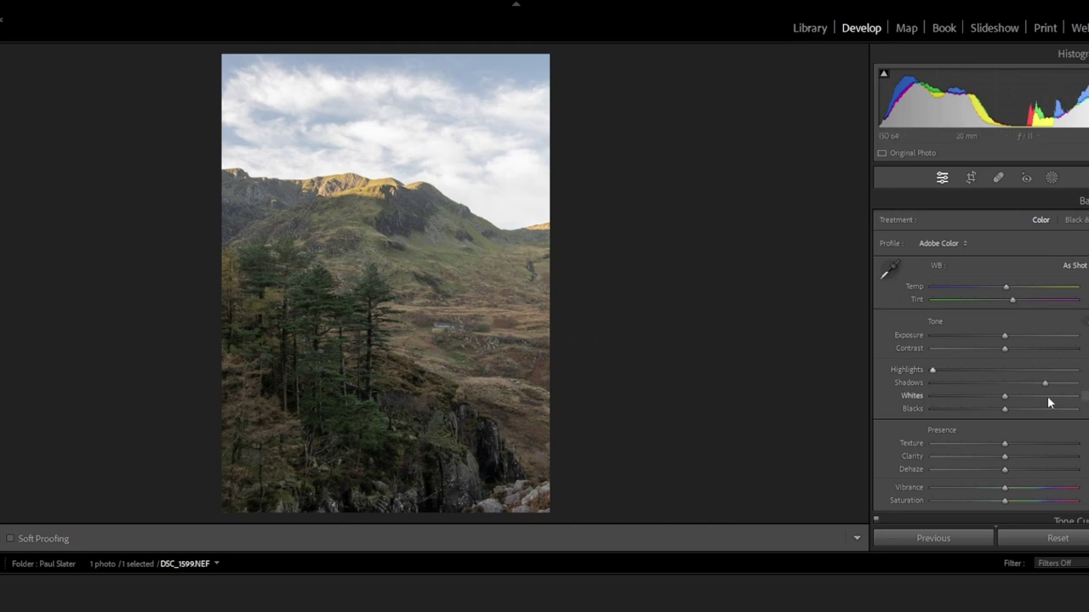
drag(1045, 385, 1059, 385)
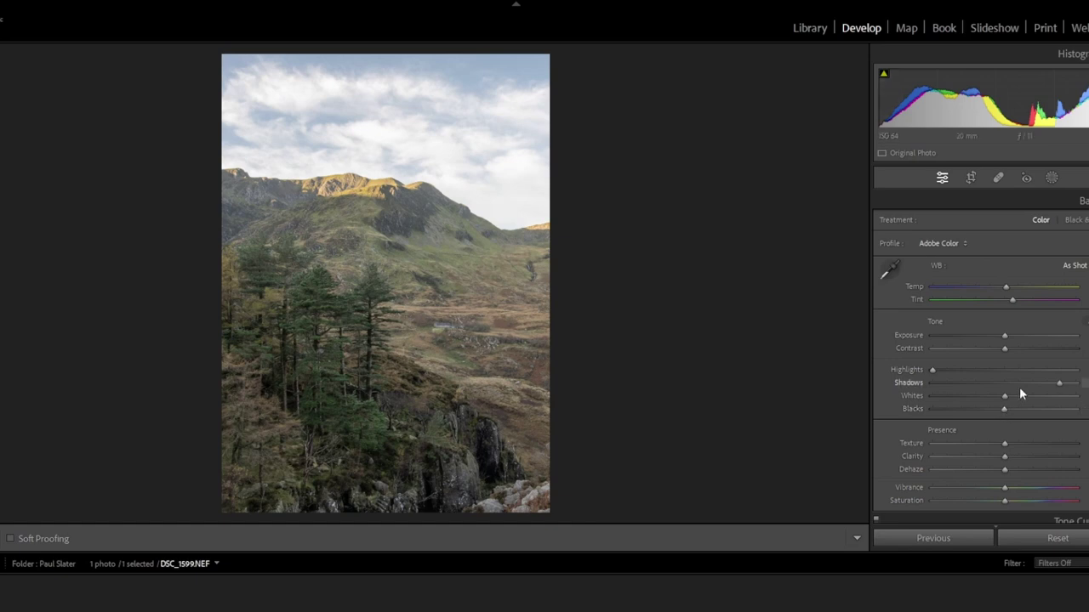
drag(1004, 396, 1012, 396)
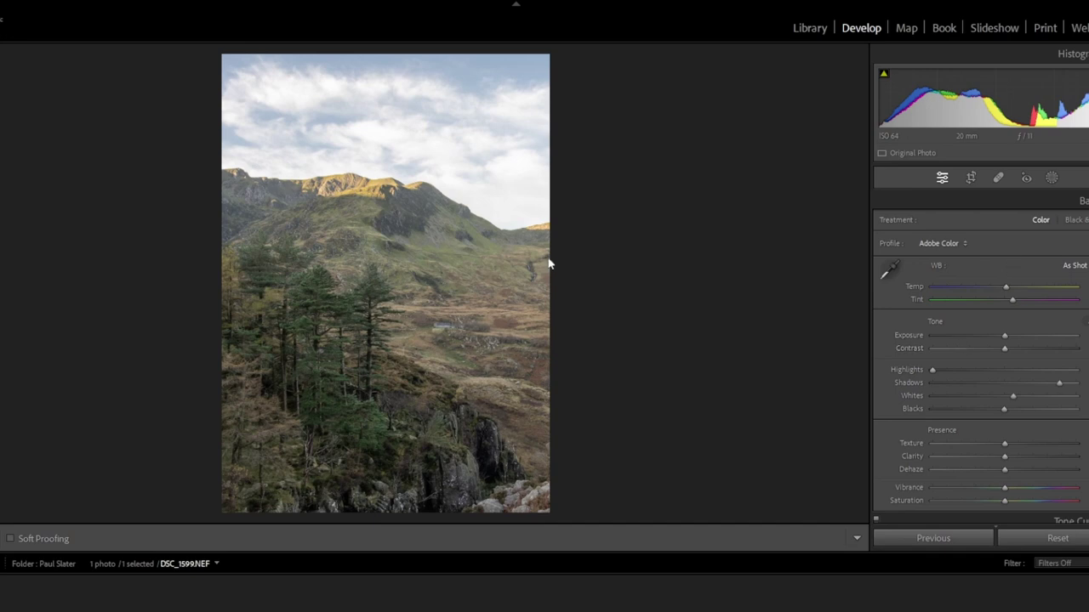
click(1052, 179)
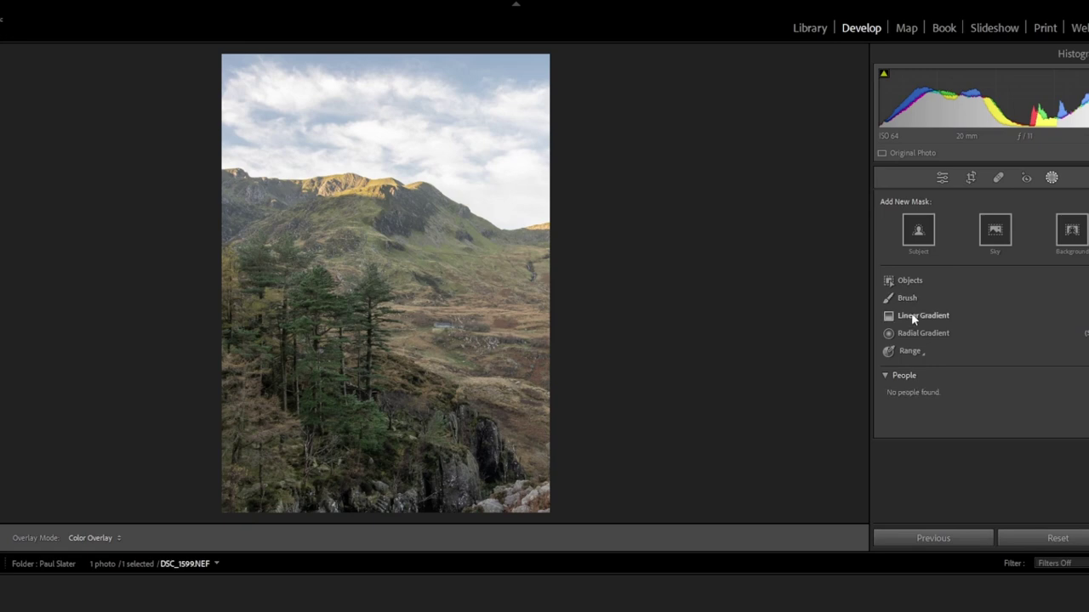
Add a Select Sky mask, lower its Exposure and raise Dehaze to add cloud drama
click(992, 230)
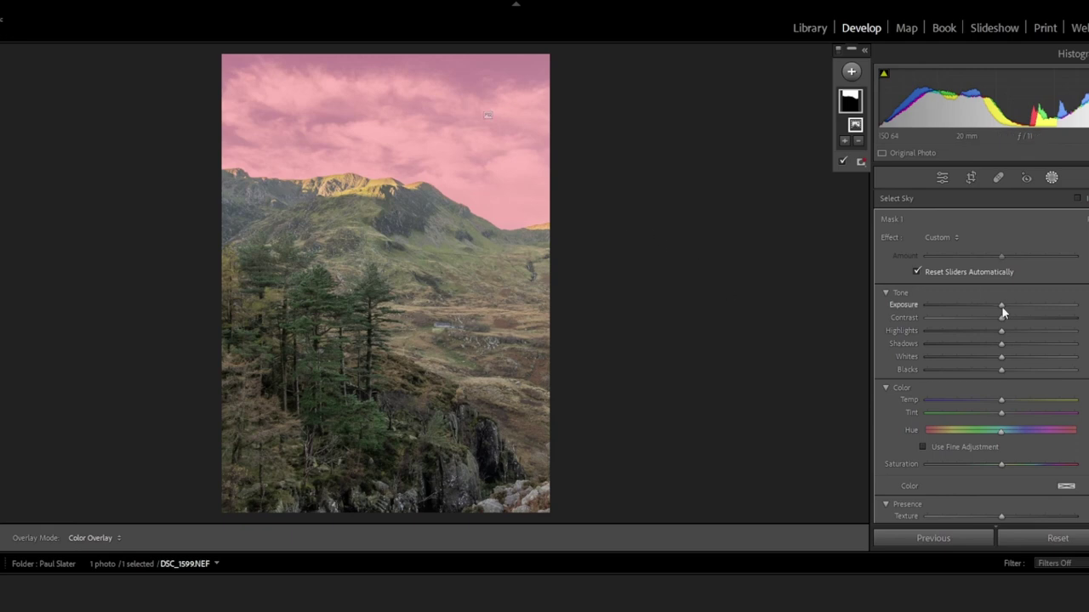
drag(998, 300, 992, 307)
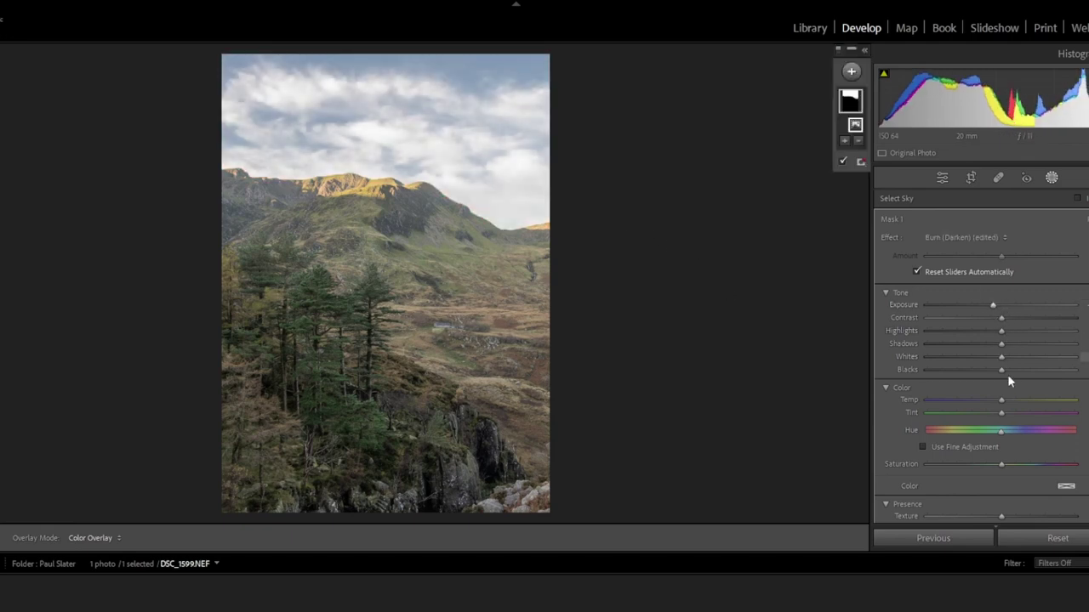
scroll(991, 430, down, 3)
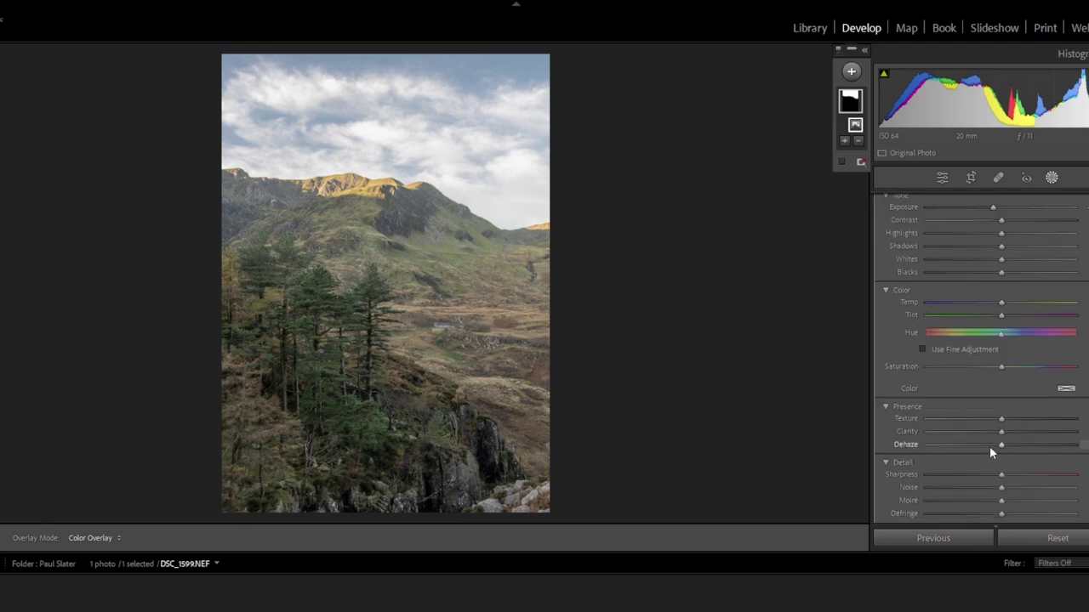
drag(1002, 444, 1002, 418)
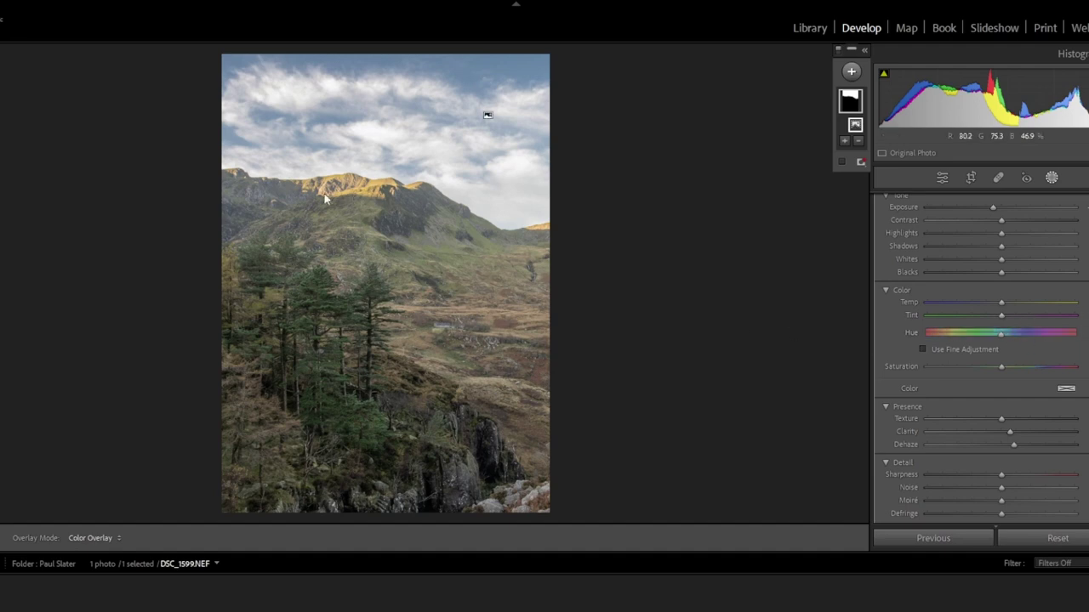
click(1051, 177)
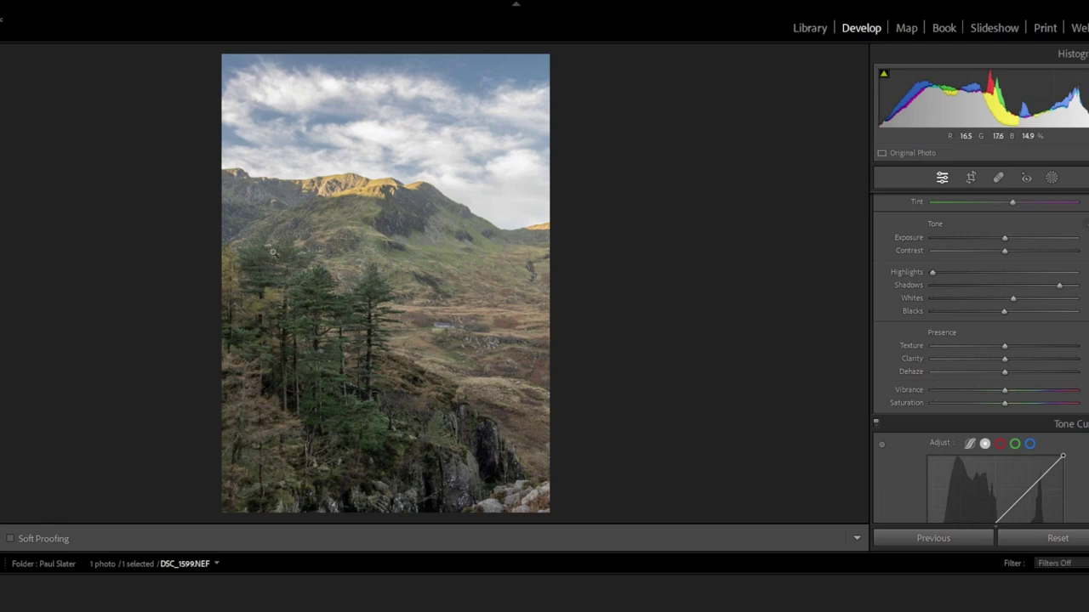
key(f)
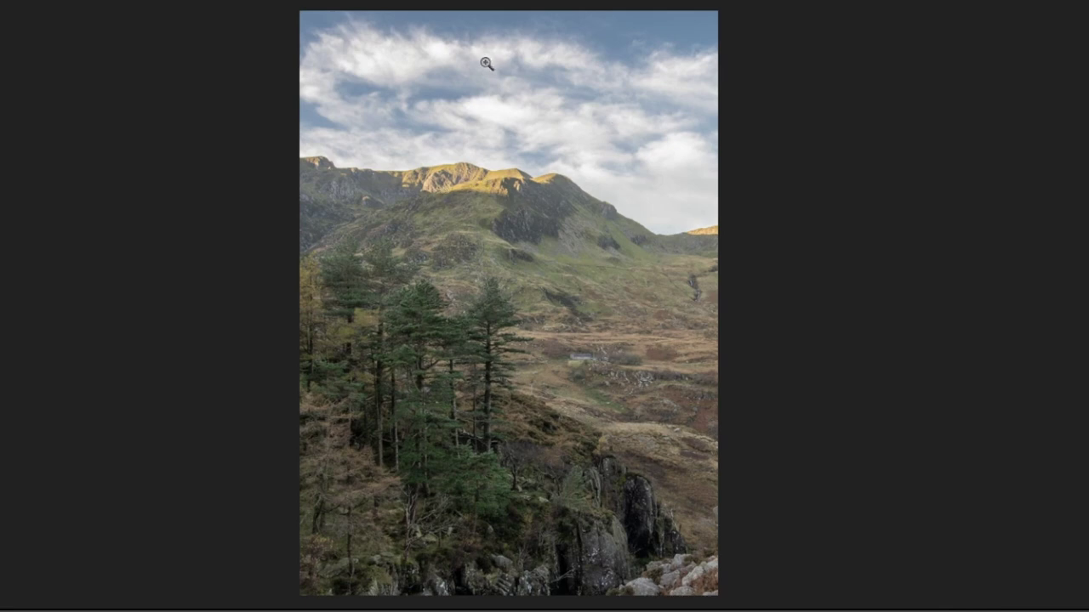
key(f)
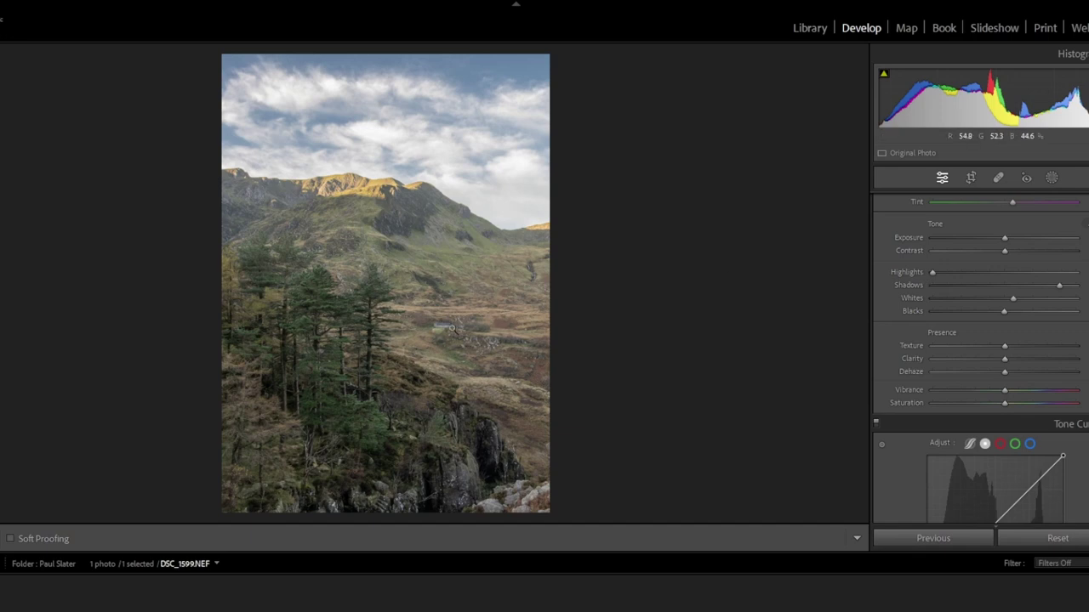
click(436, 333)
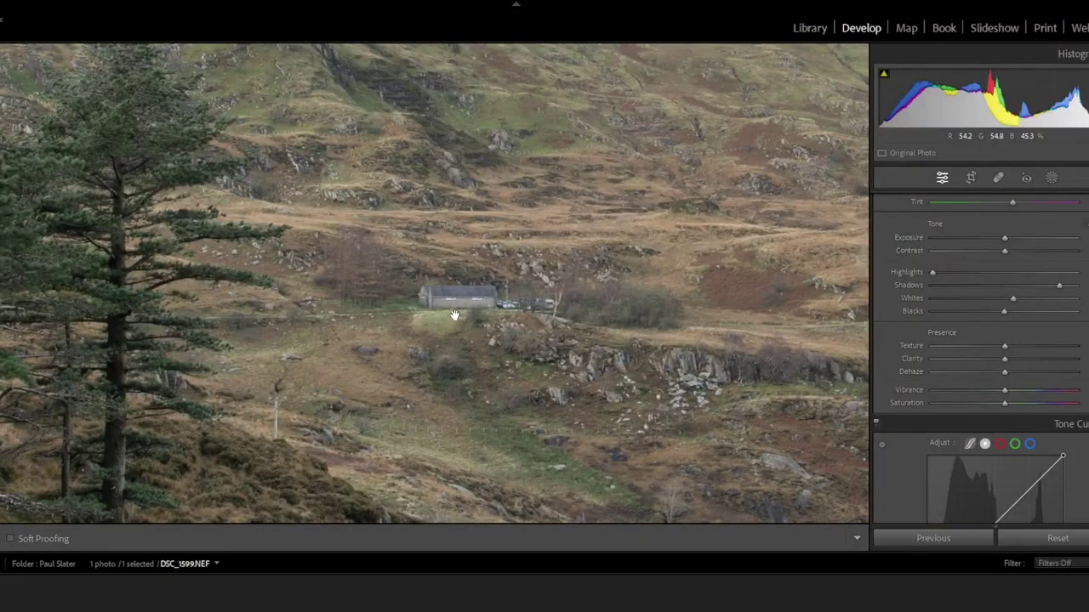
click(454, 314)
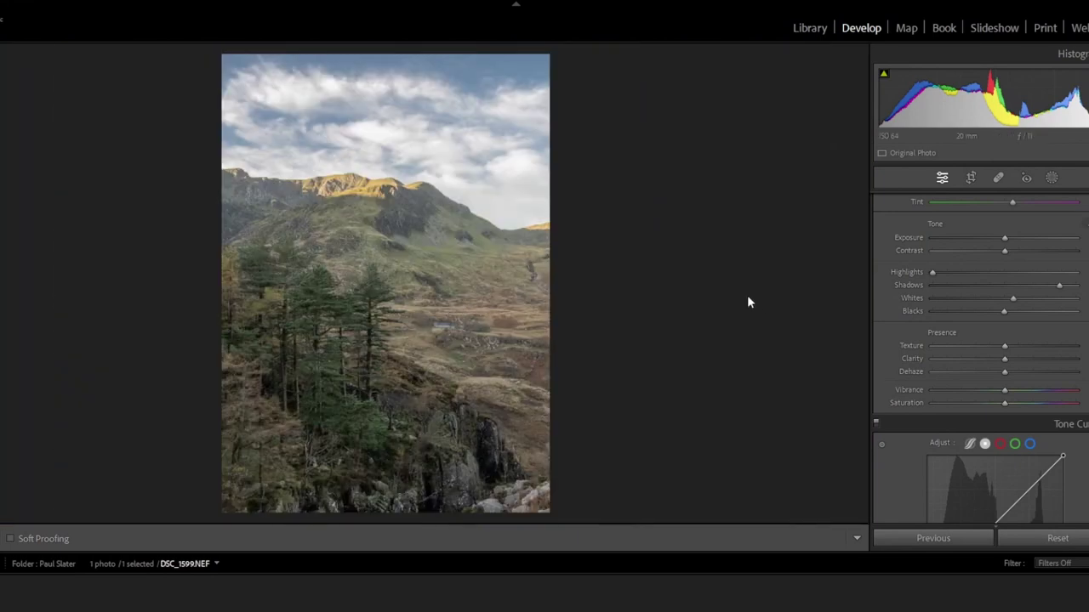
Add a Brush mask painted over the valley floor and lower rocks with a smaller brush, raising Exposure slightly
click(1051, 178)
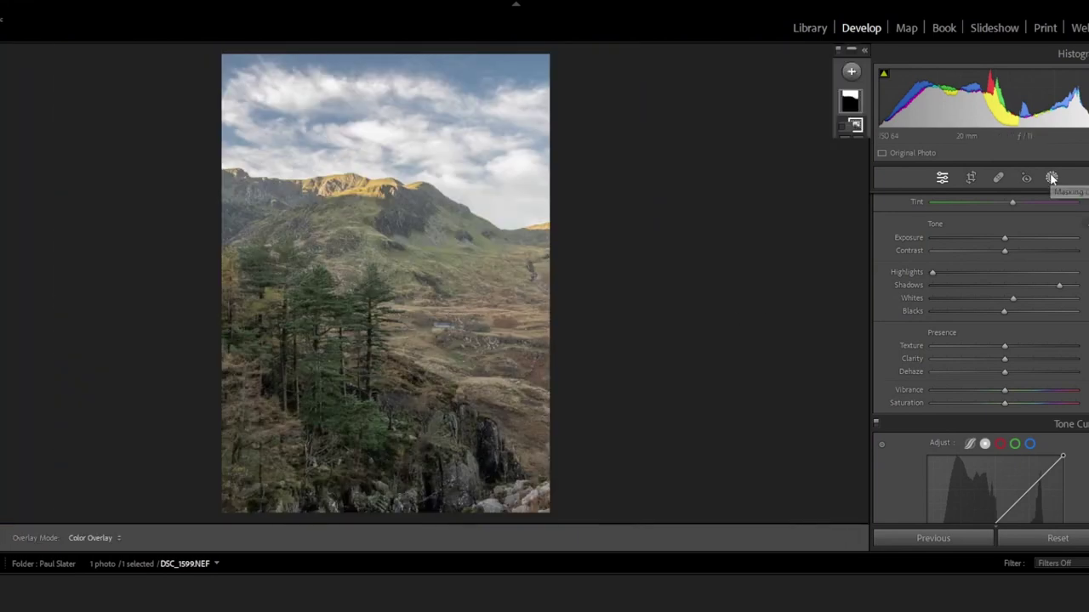
click(850, 71)
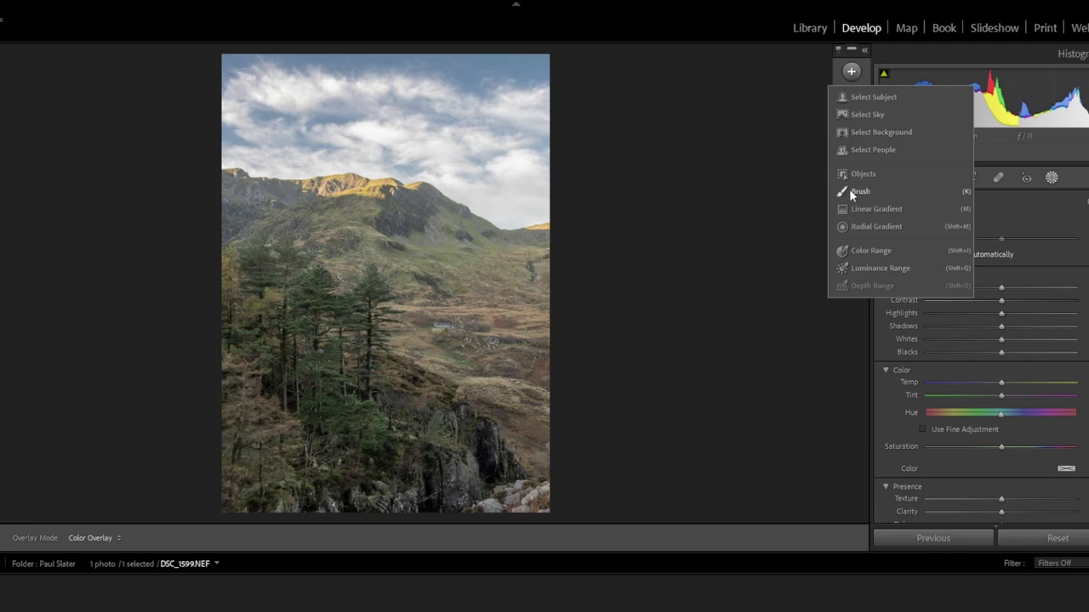
click(853, 191)
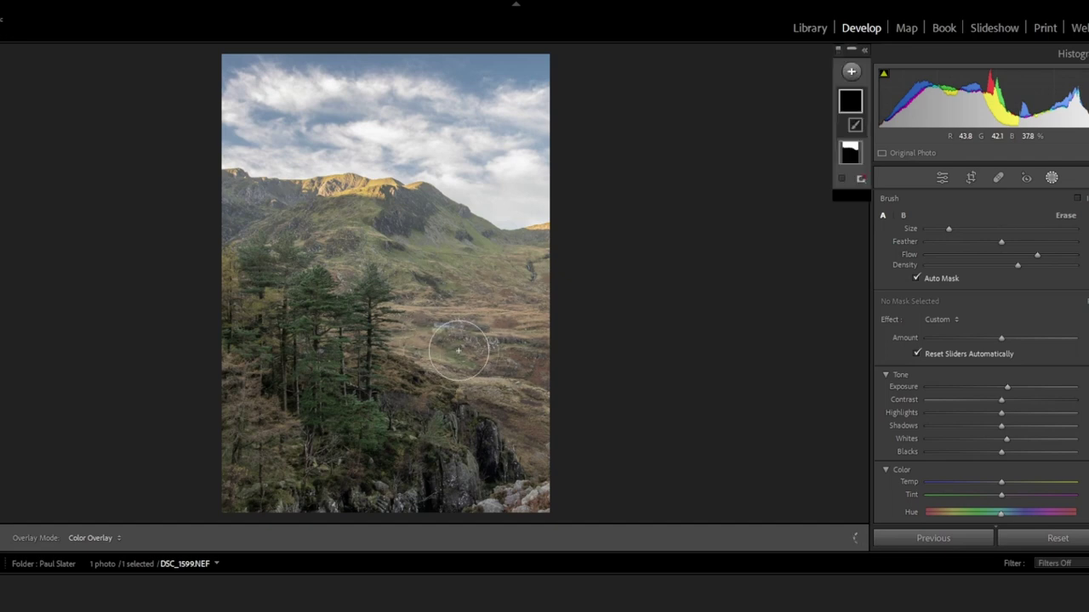
drag(459, 352, 418, 321)
key(bracketleft)
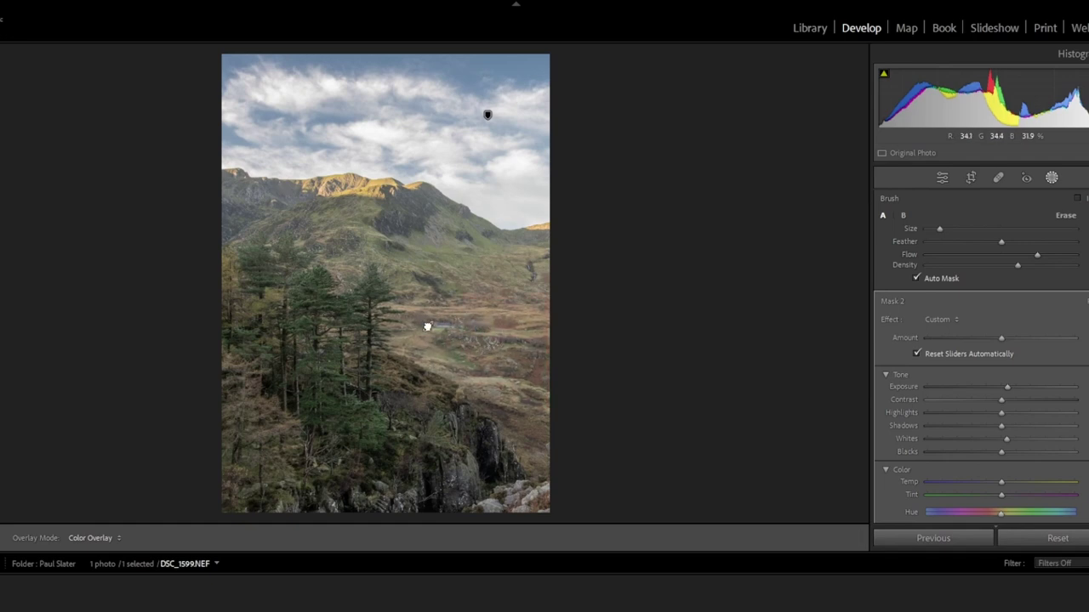
key(bracketleft)
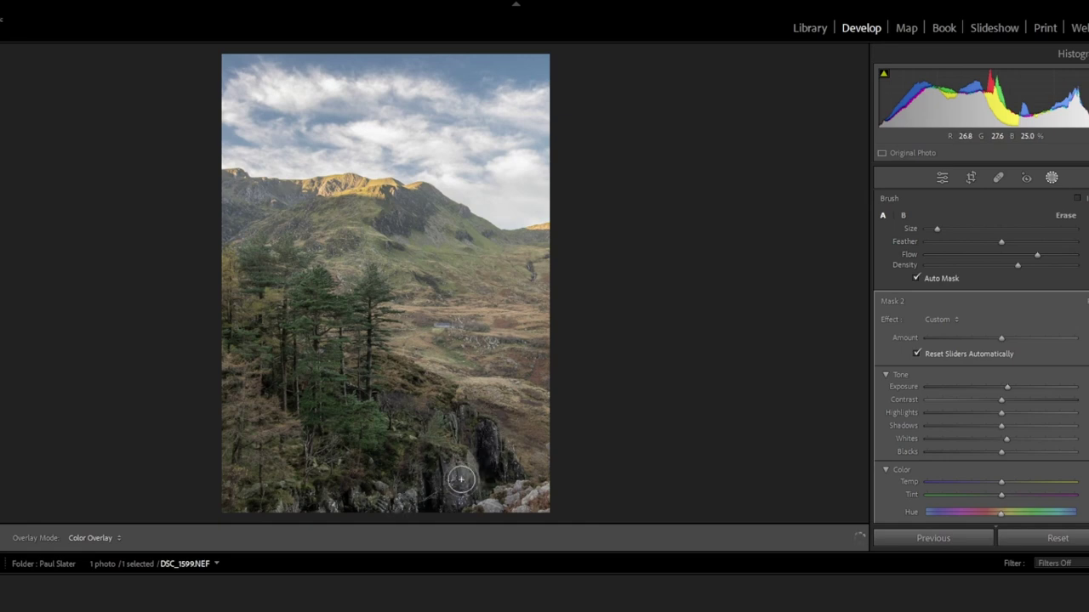
drag(1008, 385, 1020, 387)
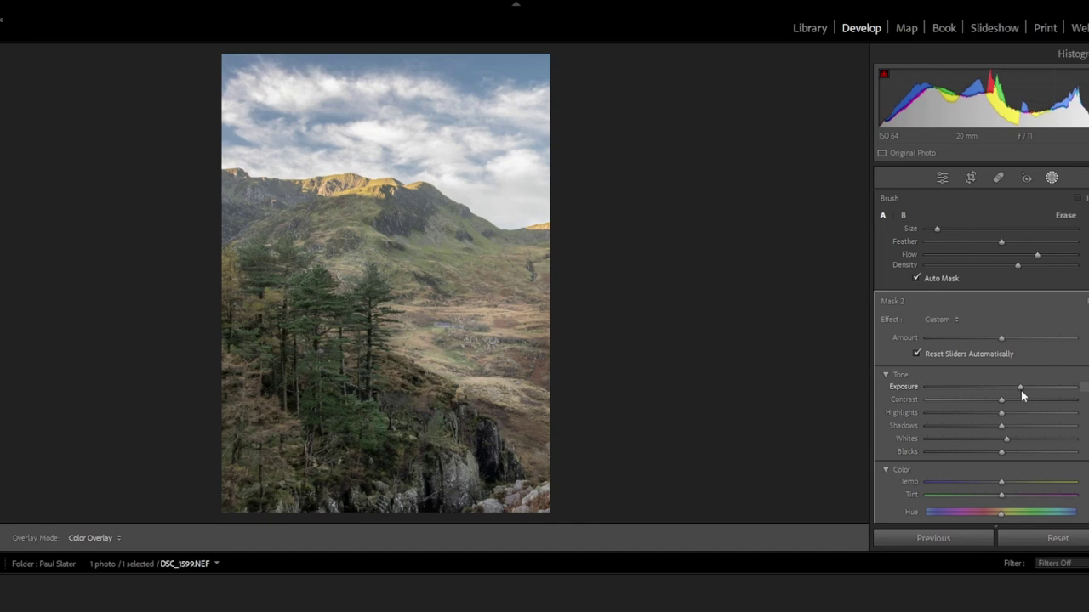
drag(1020, 391, 1009, 397)
Expand the masks list and toggle Mask 2 off and on to compare its effect
click(864, 51)
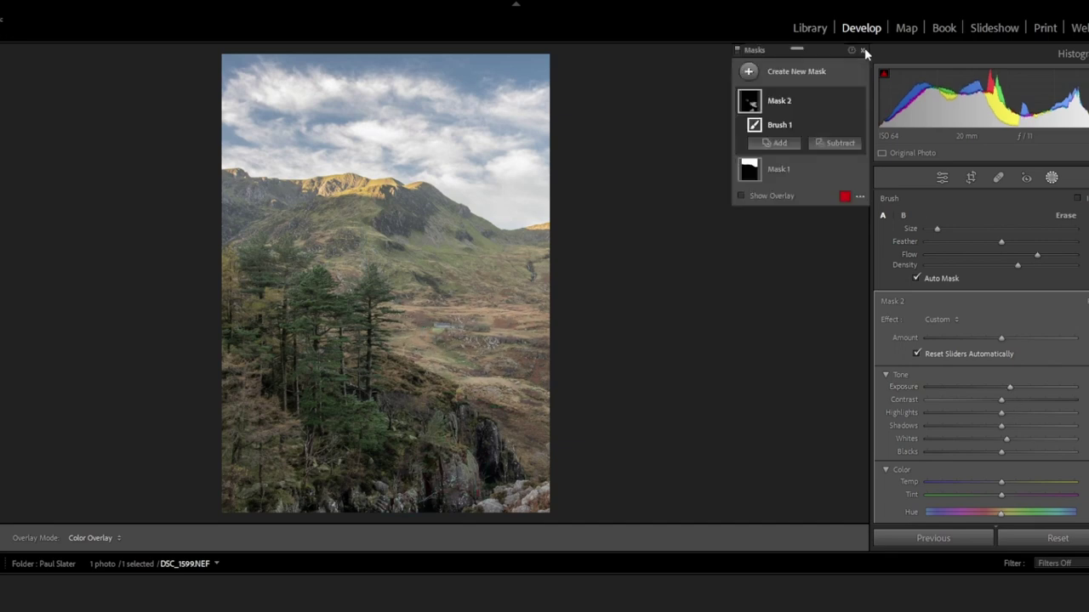
click(857, 103)
click(857, 103)
Start a brush mask, then leave masking and zoom in to inspect the pine trees
click(785, 77)
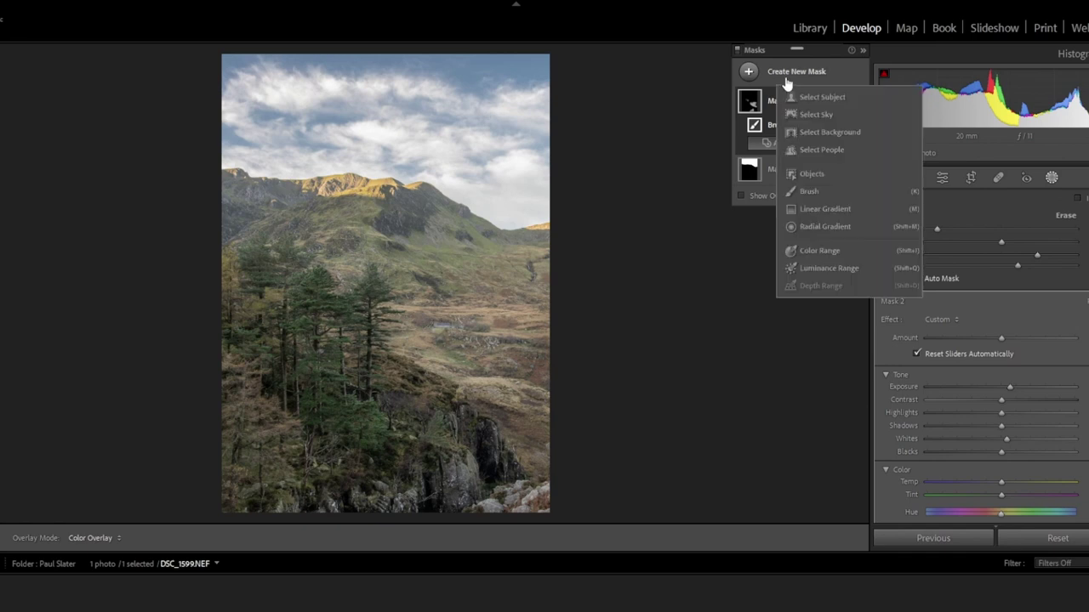
click(804, 193)
scroll(308, 298, down, 5)
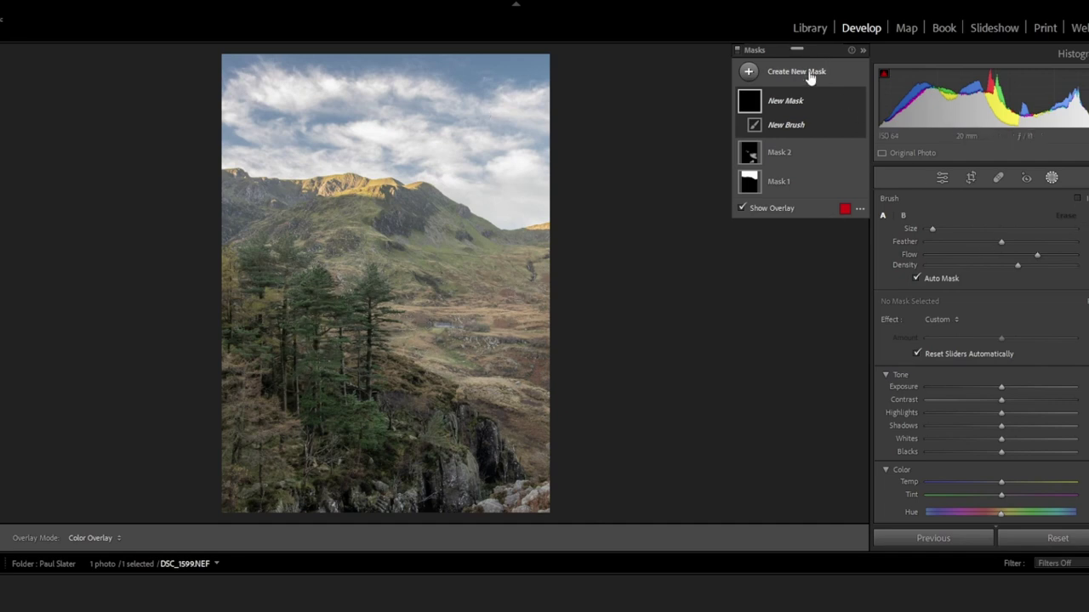
click(1052, 178)
click(324, 298)
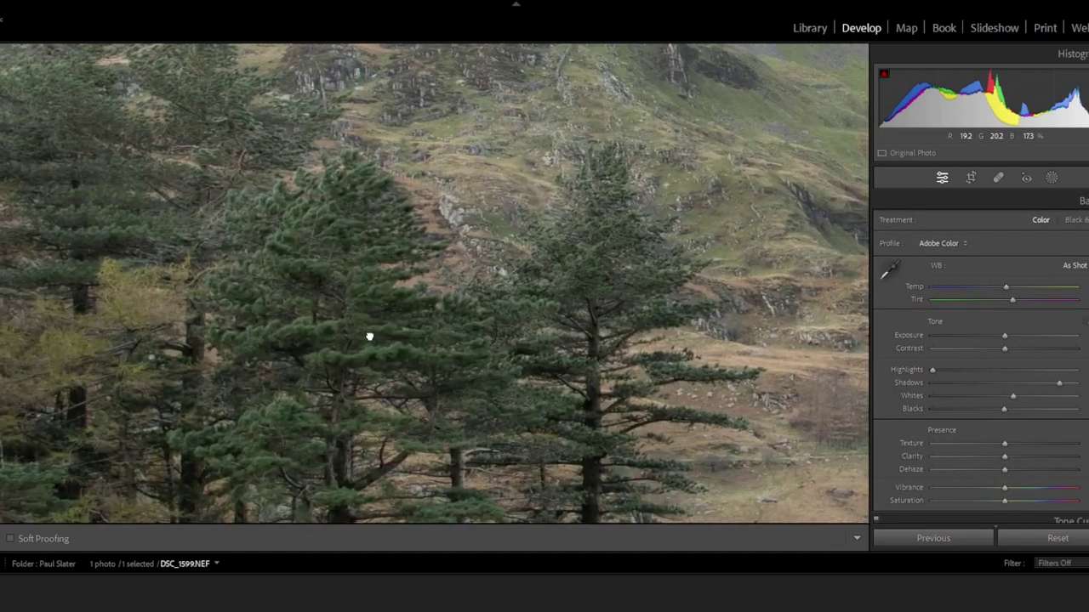
drag(369, 337, 413, 360)
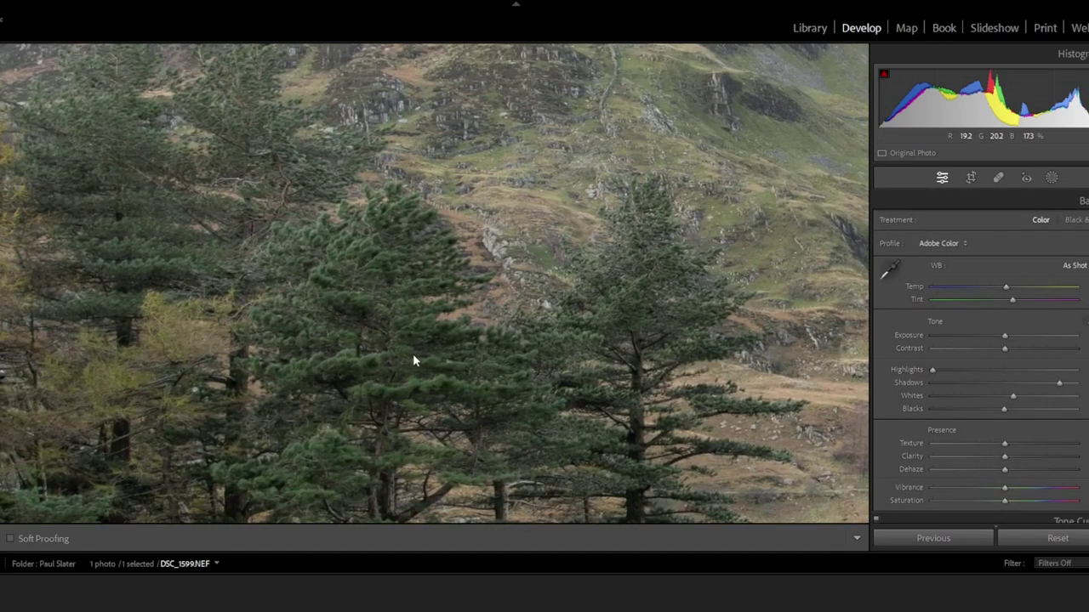
Back in masking, check Mask 2, then start brush Mask 3 with Whites raised slightly
click(1052, 178)
click(774, 107)
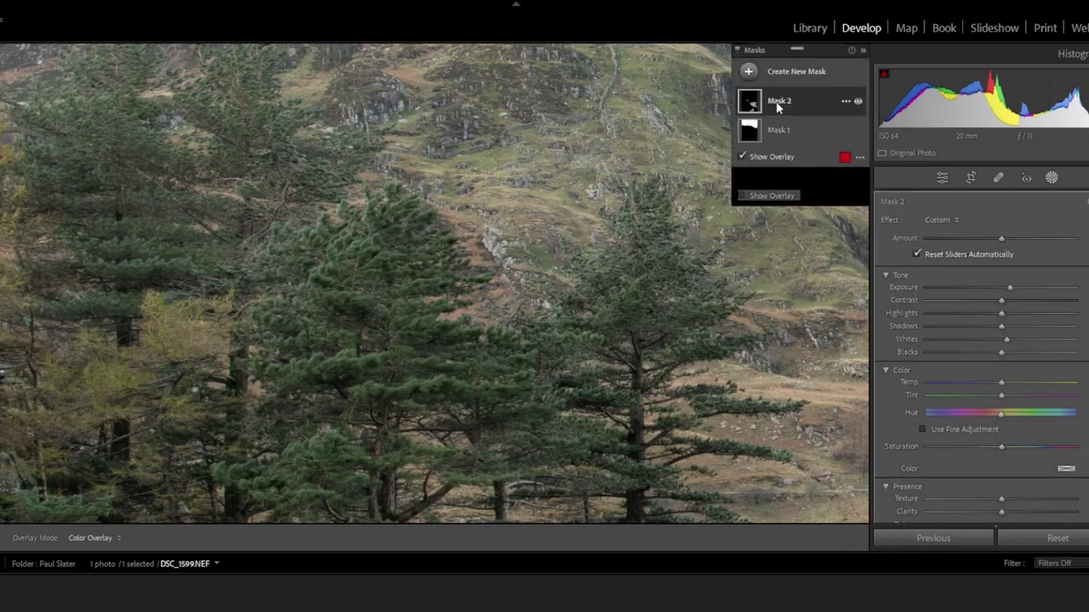
click(819, 71)
click(802, 191)
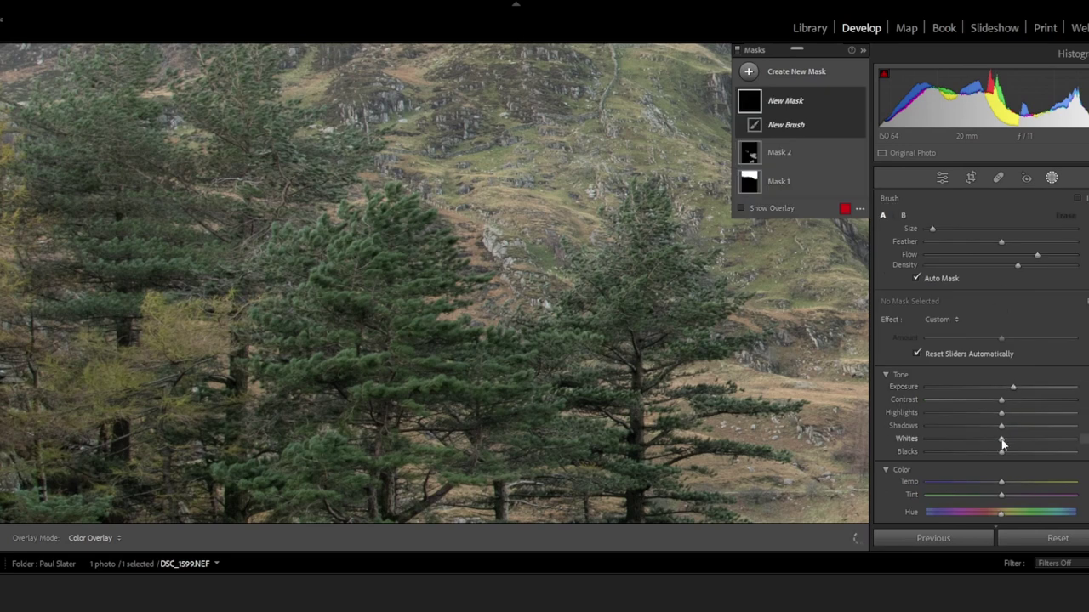
drag(1005, 438, 1008, 438)
scroll(347, 229, up, 2)
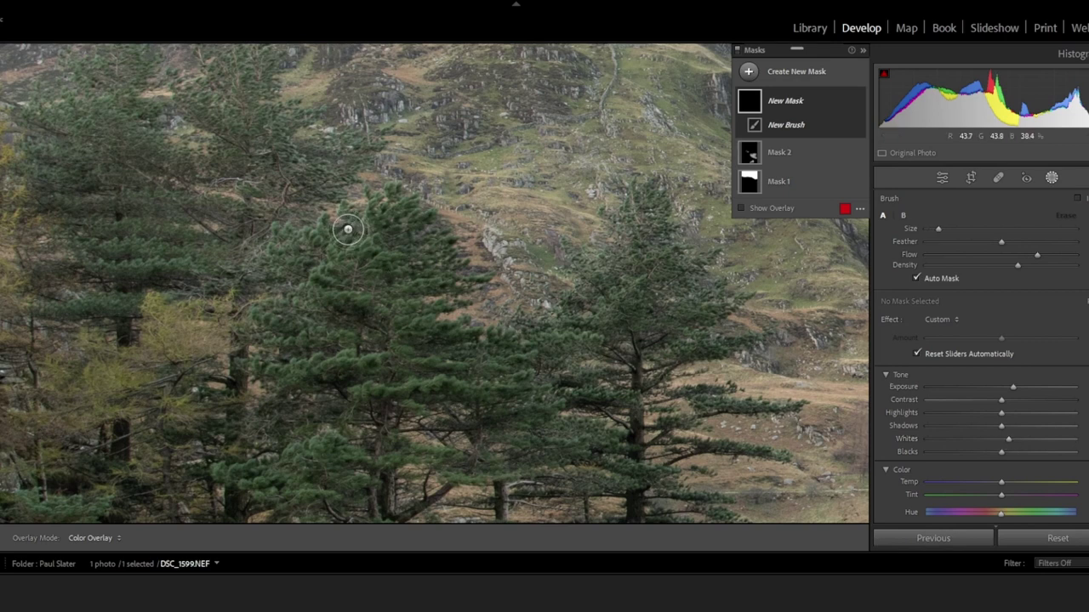
Paint Mask 3 over the pine treetops, the right-hand pine and the lower-left trees
drag(347, 231, 308, 306)
drag(367, 211, 370, 229)
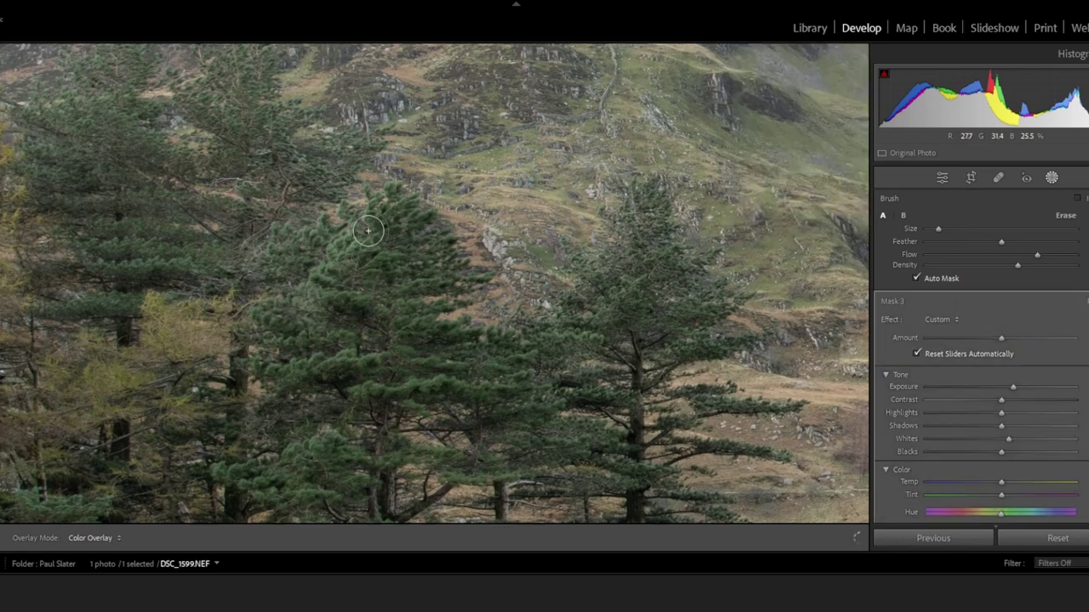
drag(611, 279, 619, 302)
mouse_move(333, 452)
mouse_down()
mouse_move(279, 468)
mouse_move(297, 491)
mouse_up()
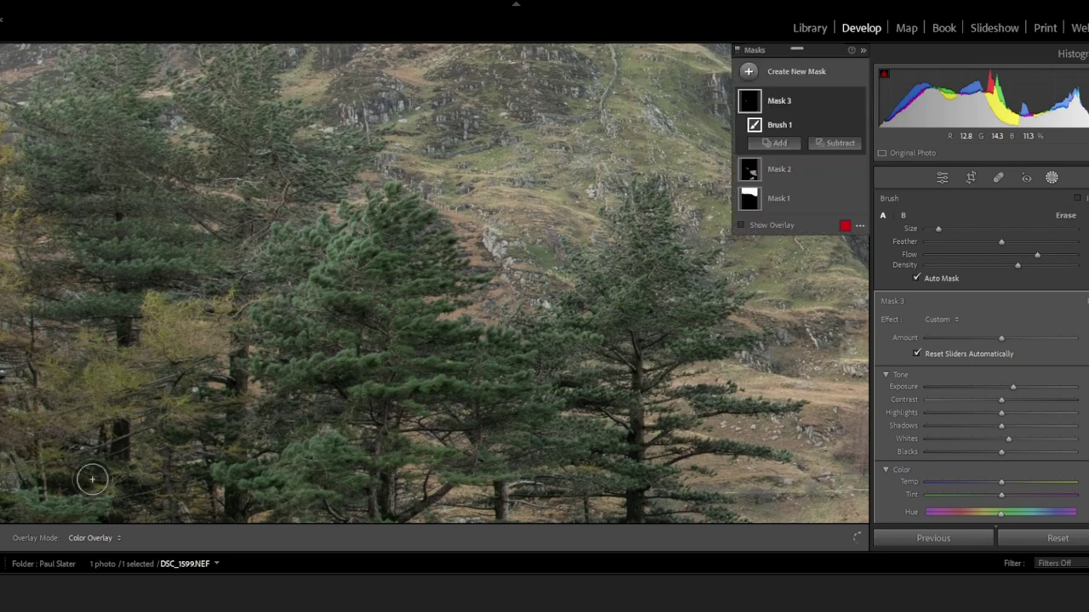
drag(80, 505, 72, 161)
key(bracketleft)
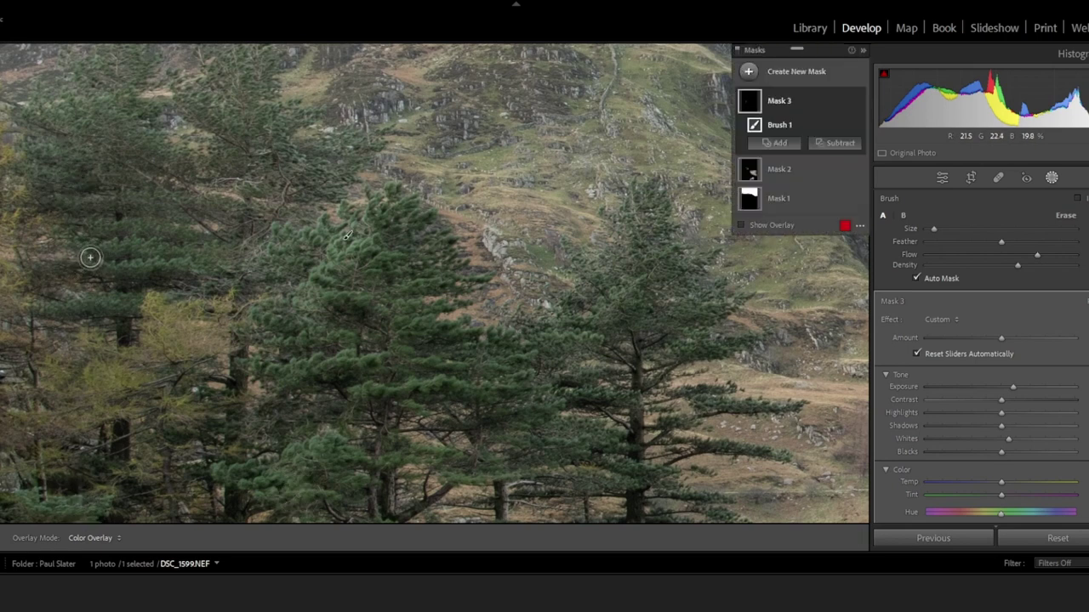
mouse_move(145, 250)
mouse_down()
mouse_move(124, 238)
mouse_move(136, 243)
mouse_up()
Paint the middle trees and branches into Mask 3 and warm them slightly
mouse_move(168, 245)
mouse_down()
mouse_move(358, 183)
mouse_move(370, 225)
mouse_move(400, 235)
mouse_up()
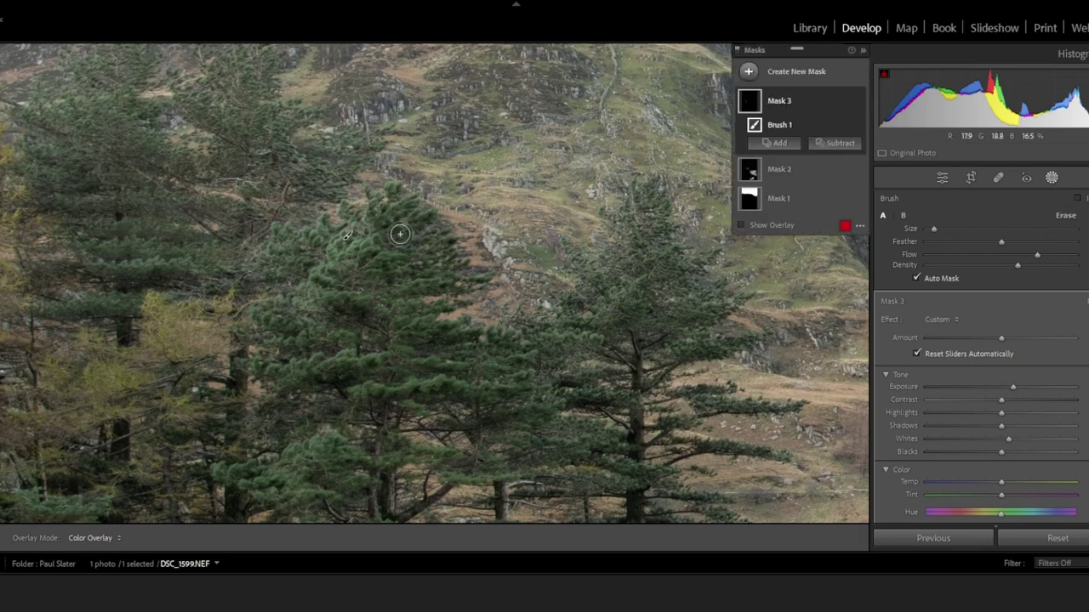
drag(578, 388, 531, 388)
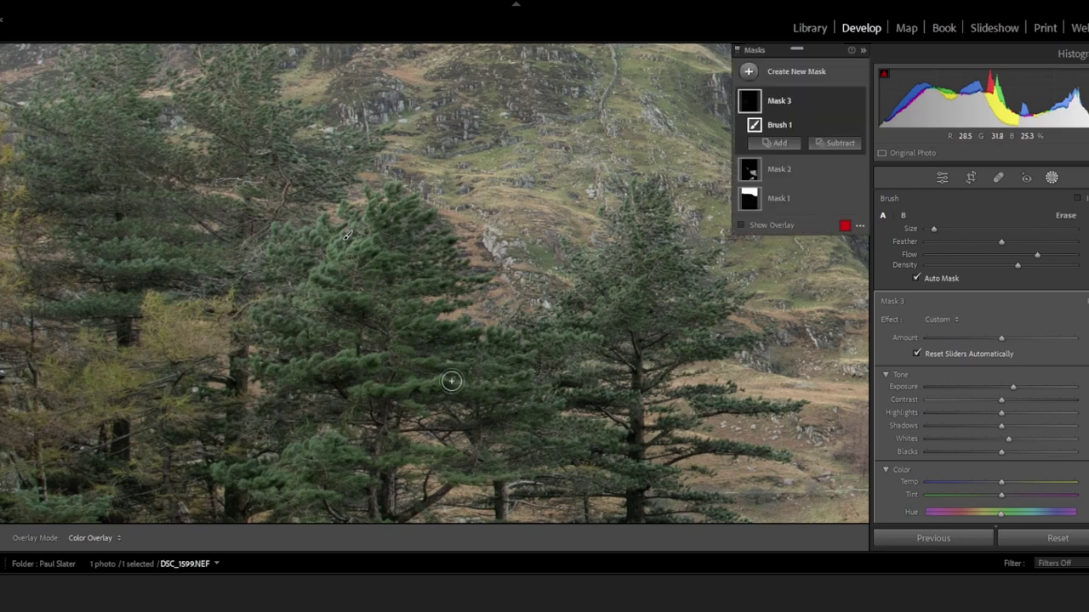
drag(434, 387, 381, 386)
mouse_move(334, 425)
mouse_down()
mouse_move(318, 447)
mouse_move(400, 451)
mouse_move(449, 478)
mouse_up()
drag(403, 241, 371, 230)
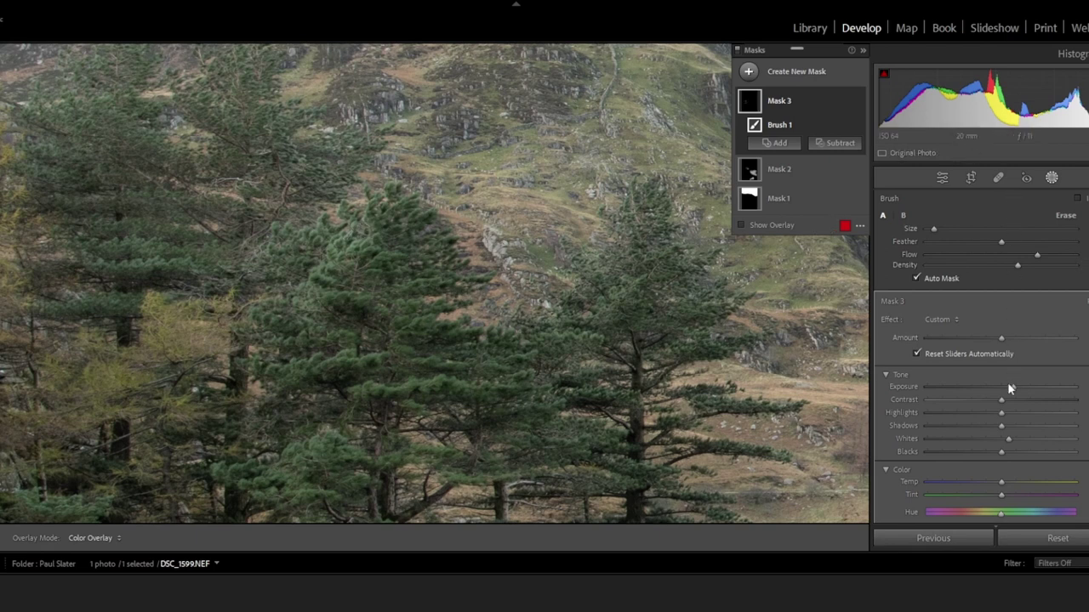
drag(1001, 485, 1003, 487)
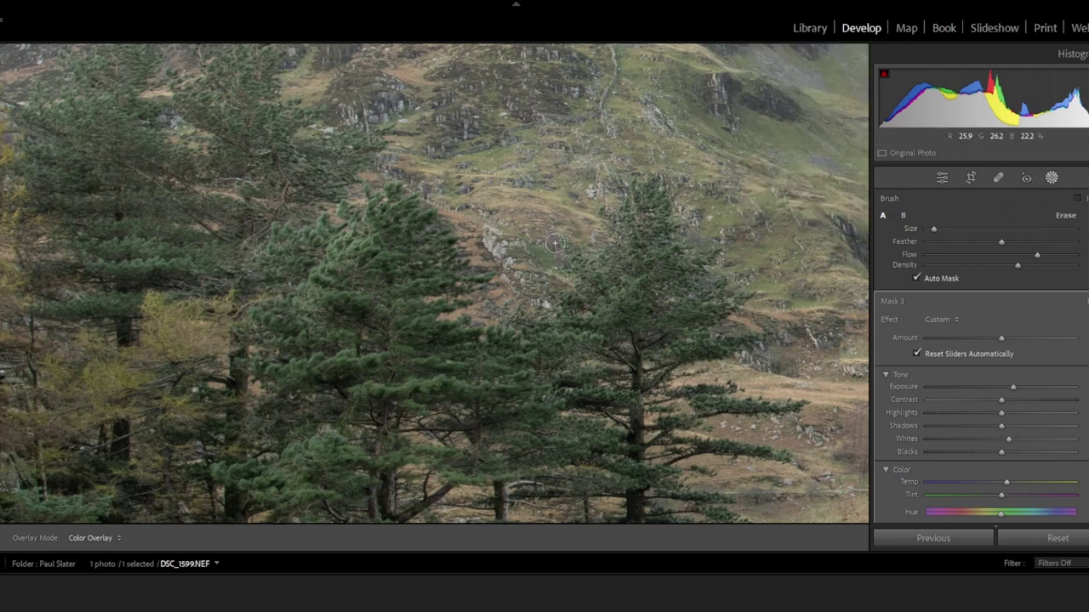
mouse_move(456, 406)
mouse_down()
mouse_move(556, 244)
mouse_move(563, 296)
mouse_up()
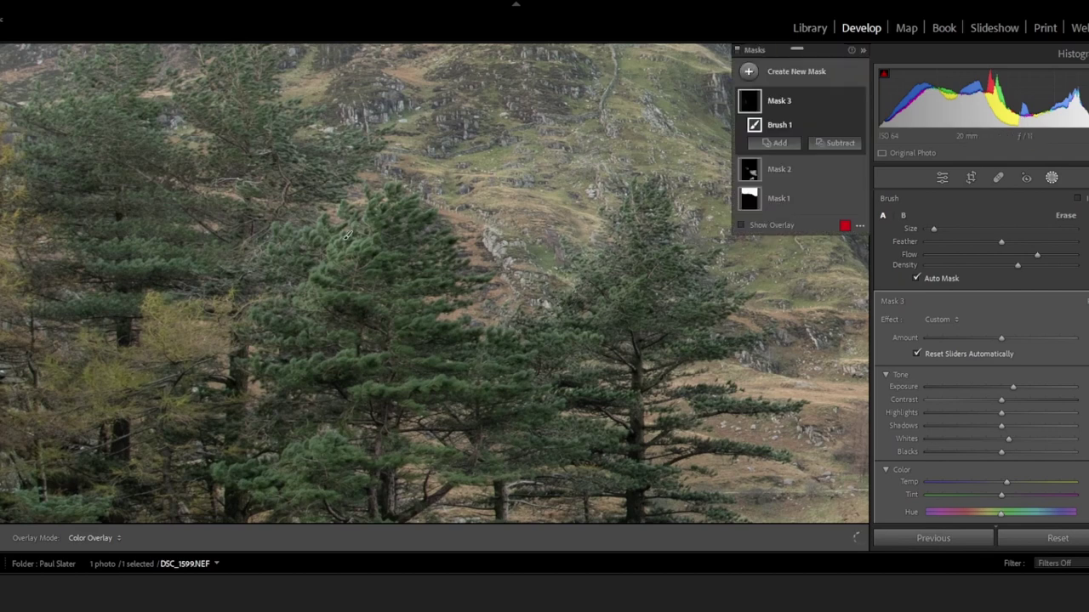
Undo the last Mask 3 brush stroke, leave masking, and pan to other trees
key(alt+e)
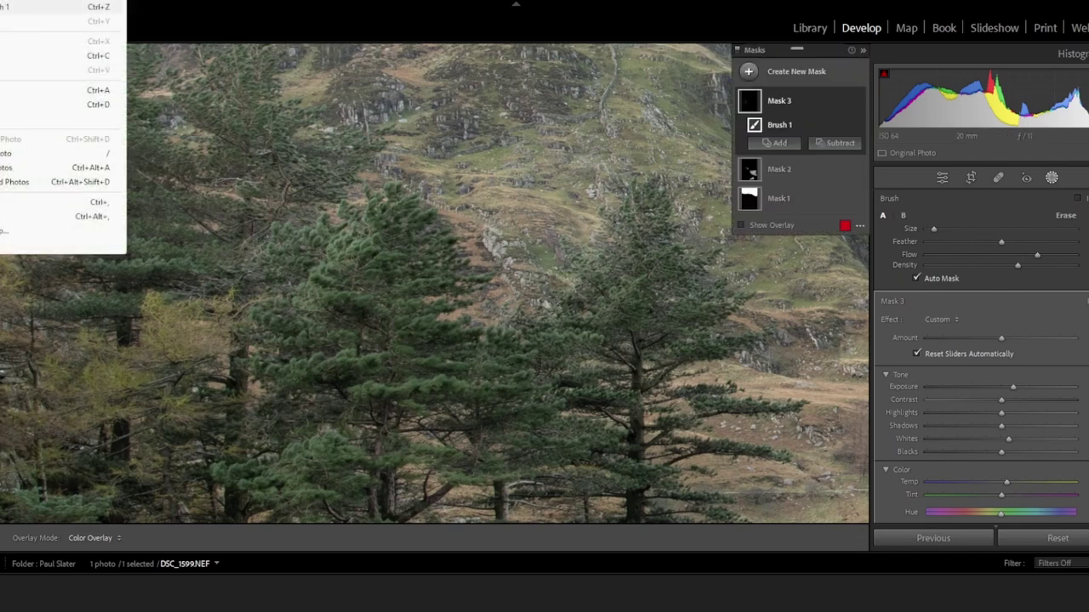
key(ctrl+z)
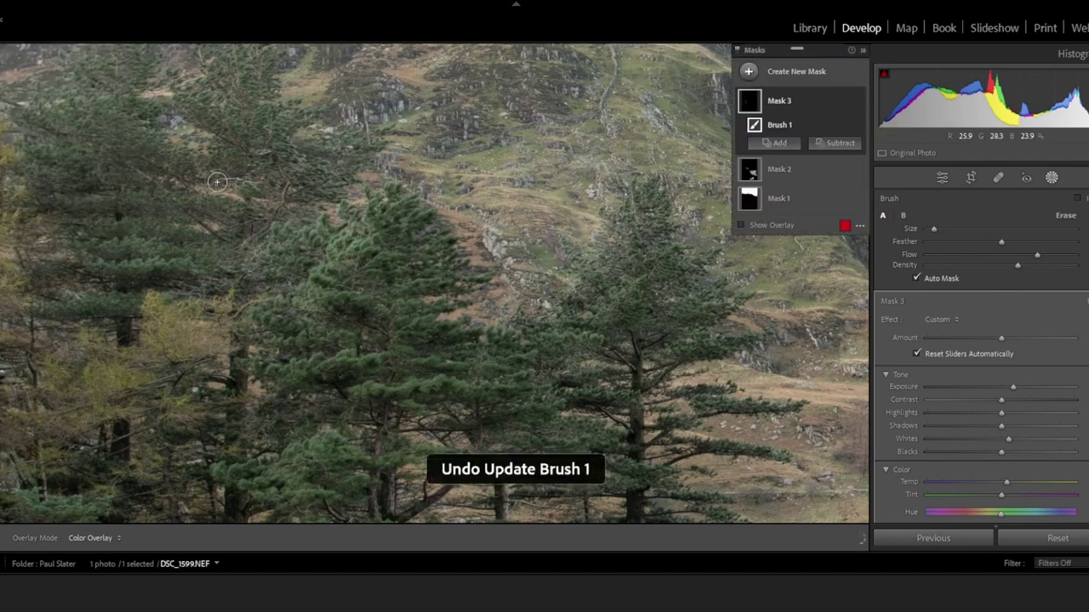
click(1052, 179)
drag(440, 358, 541, 419)
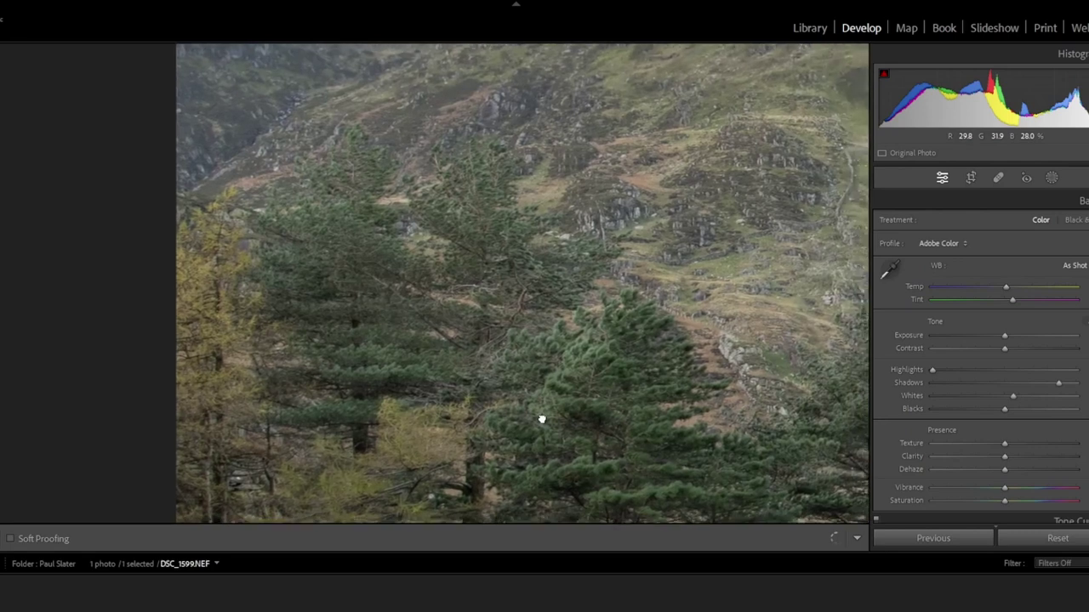
click(1052, 178)
key(k)
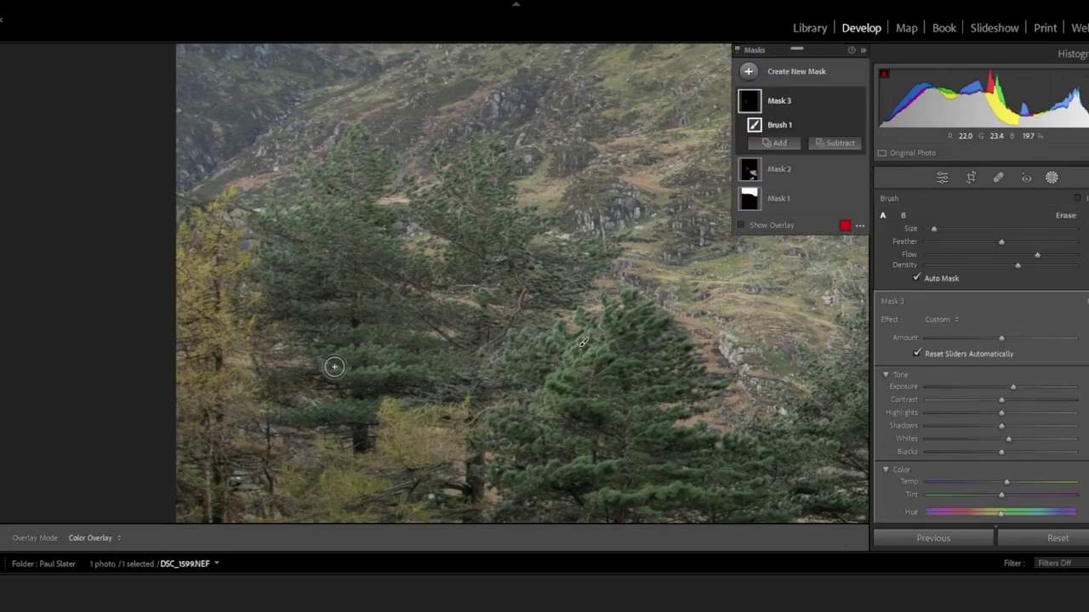
key(shift+w)
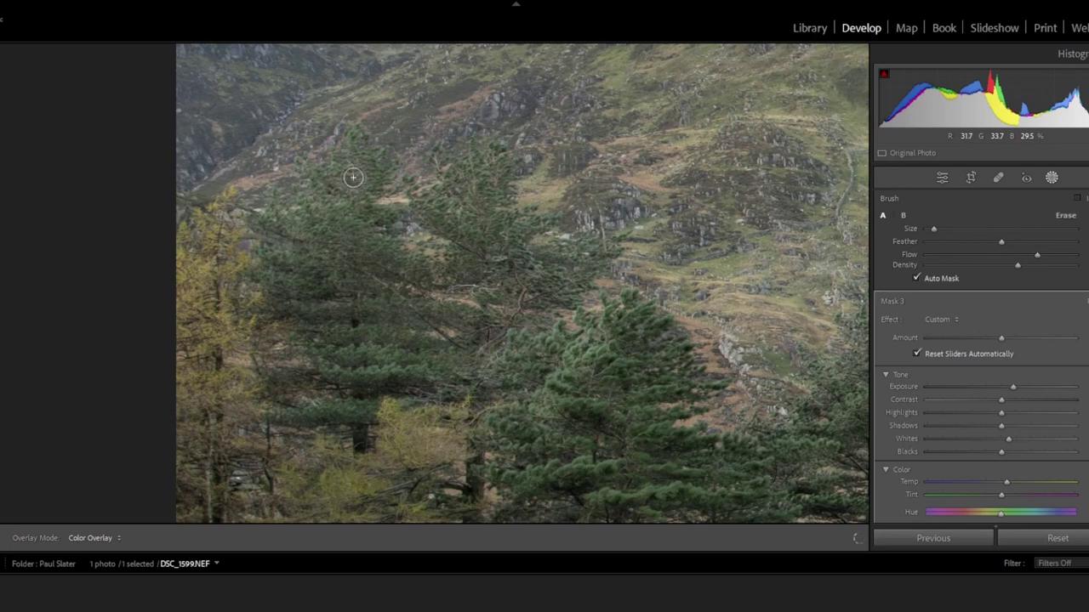
key(shift+w)
key(shift+w)
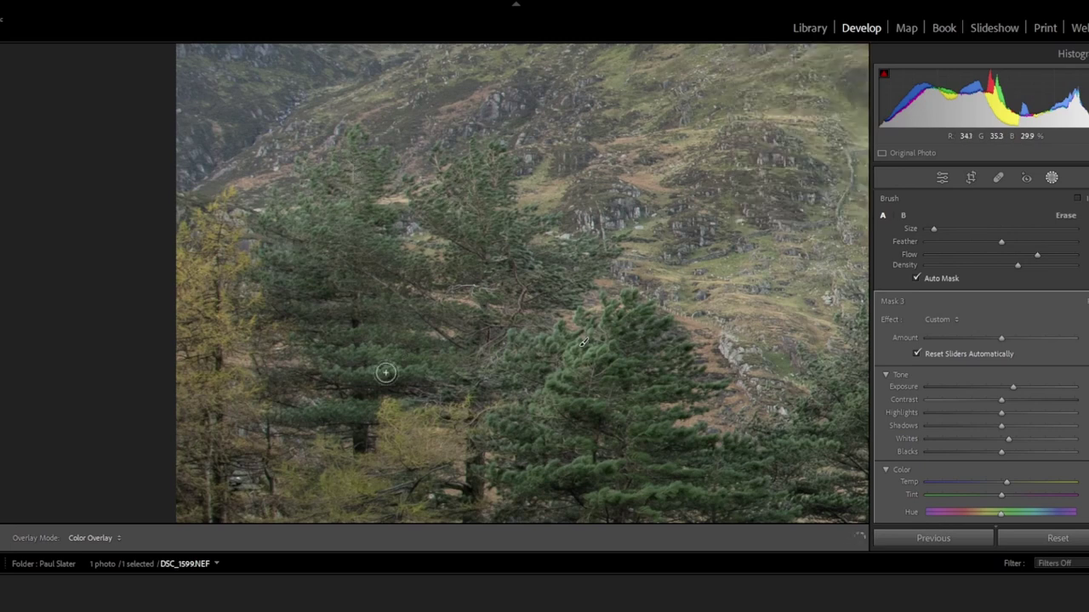
key(shift+w)
key(shift+w)
key(shift+w)
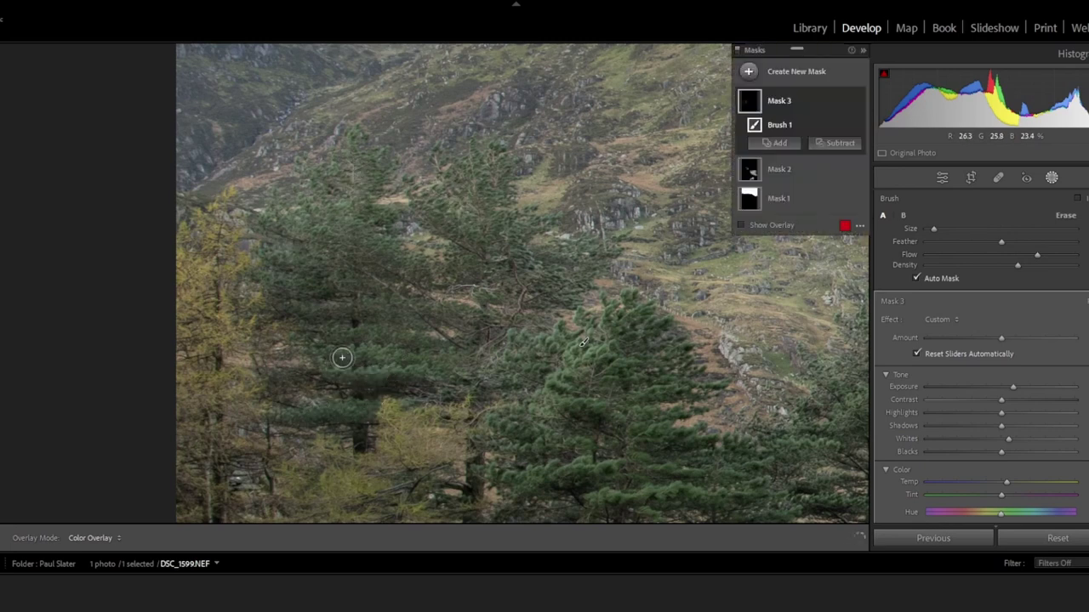
key(shift+w)
key(shift+w)
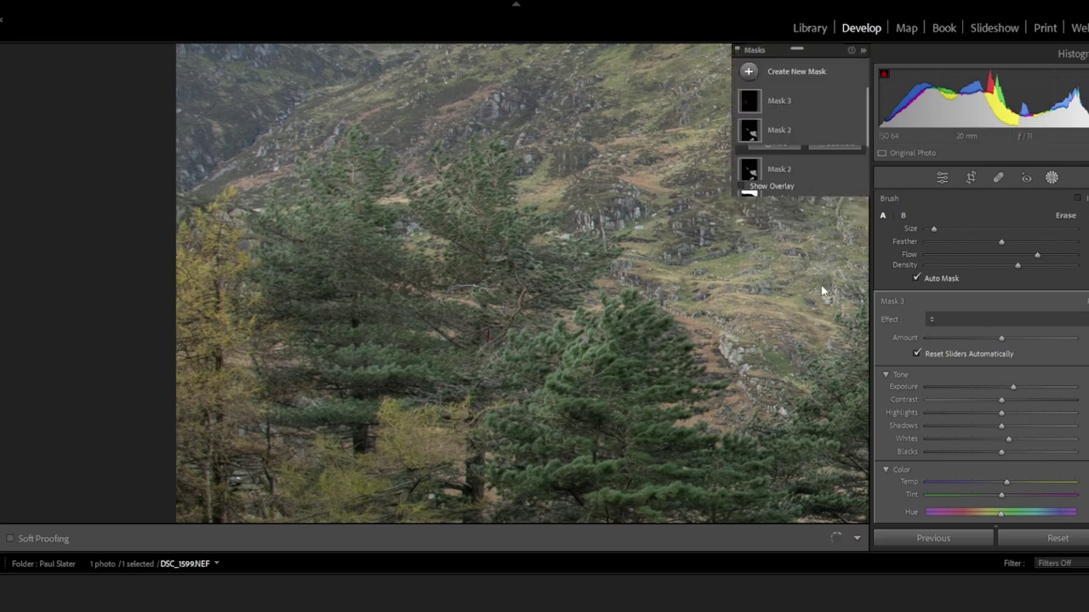
key(shift+w)
mouse_move(651, 357)
mouse_down()
mouse_move(658, 136)
mouse_move(542, 261)
mouse_move(647, 205)
mouse_up()
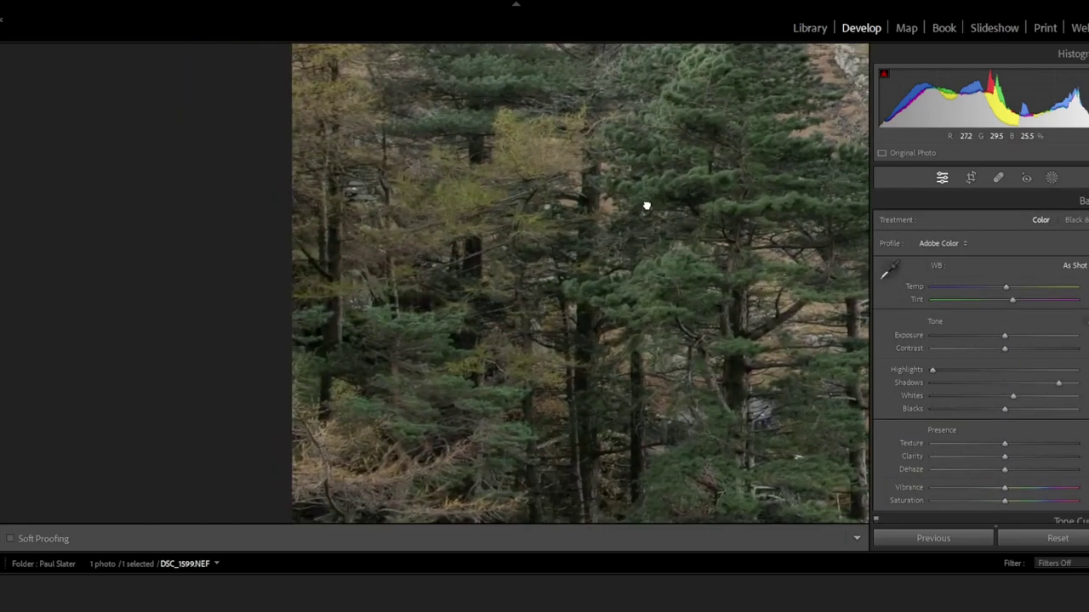
click(1052, 179)
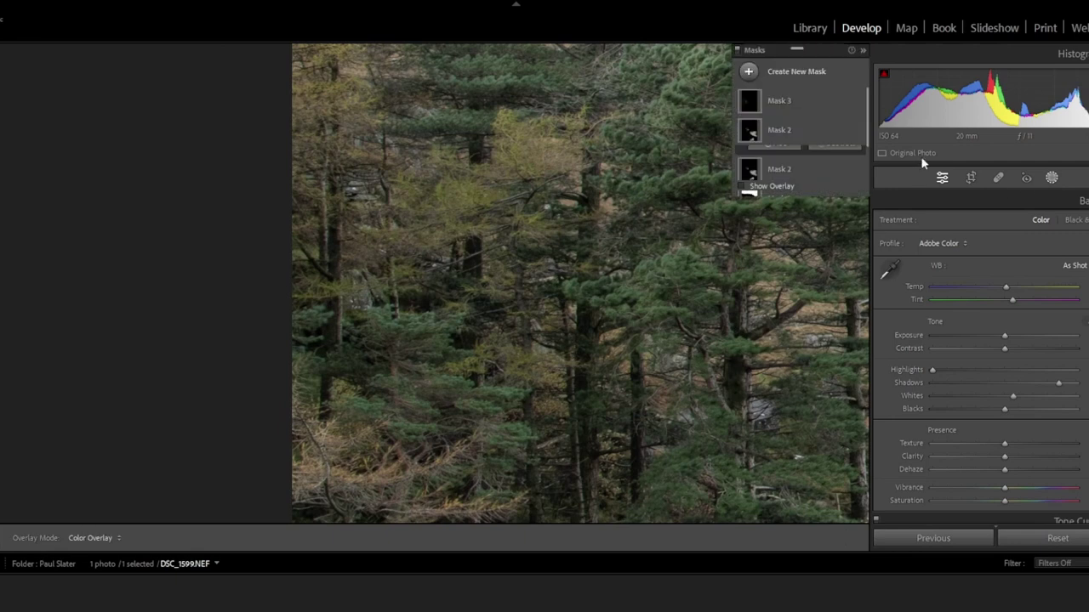
key(shift+t)
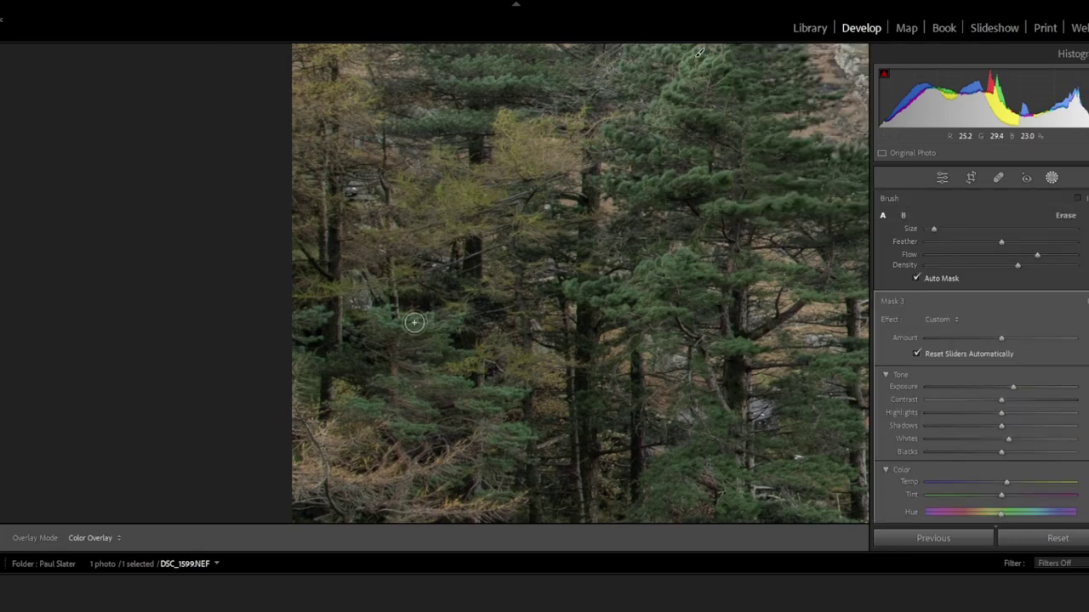
key(shift+t)
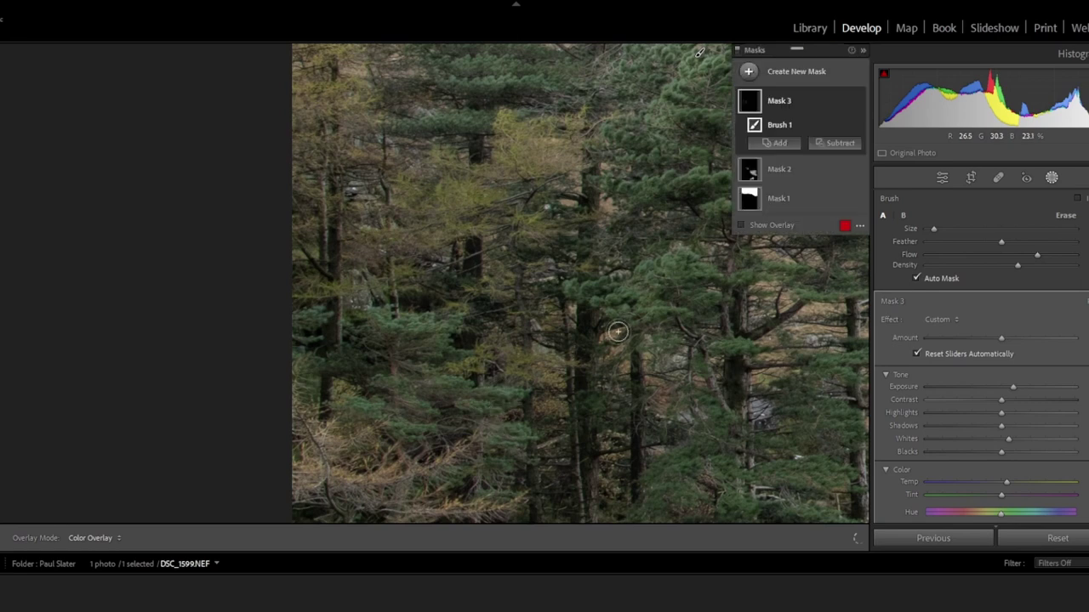
key(shift+t)
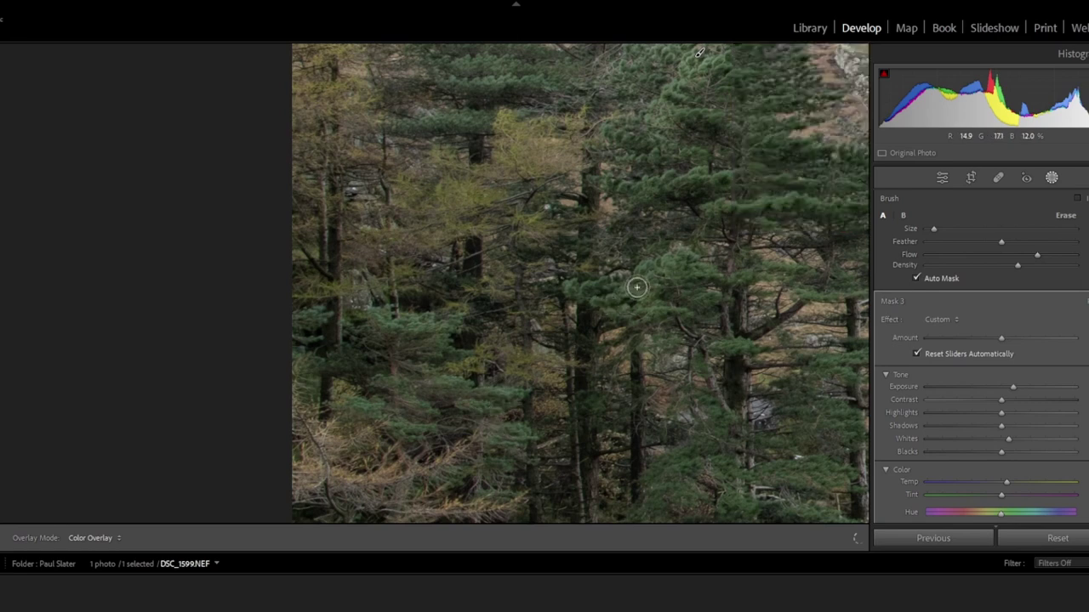
key(shift+t)
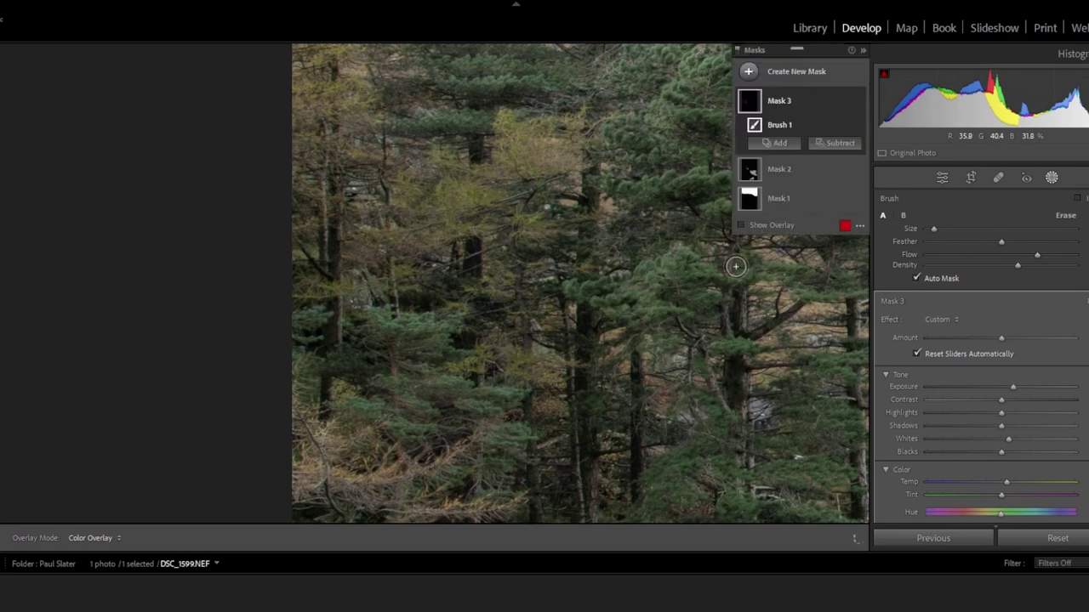
key(shift+t)
key(shift+t)
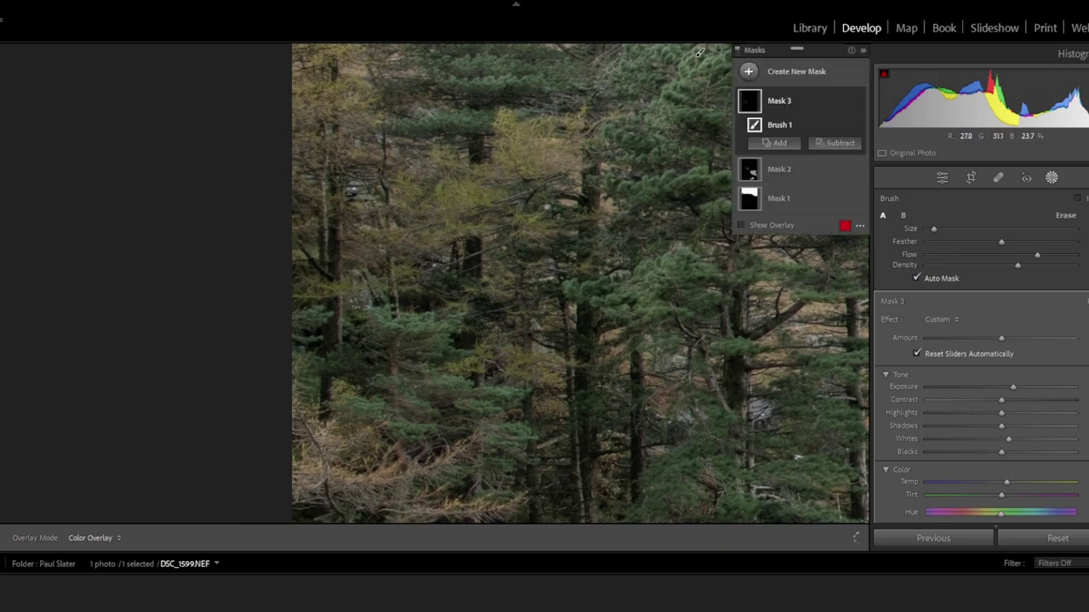
click(1053, 177)
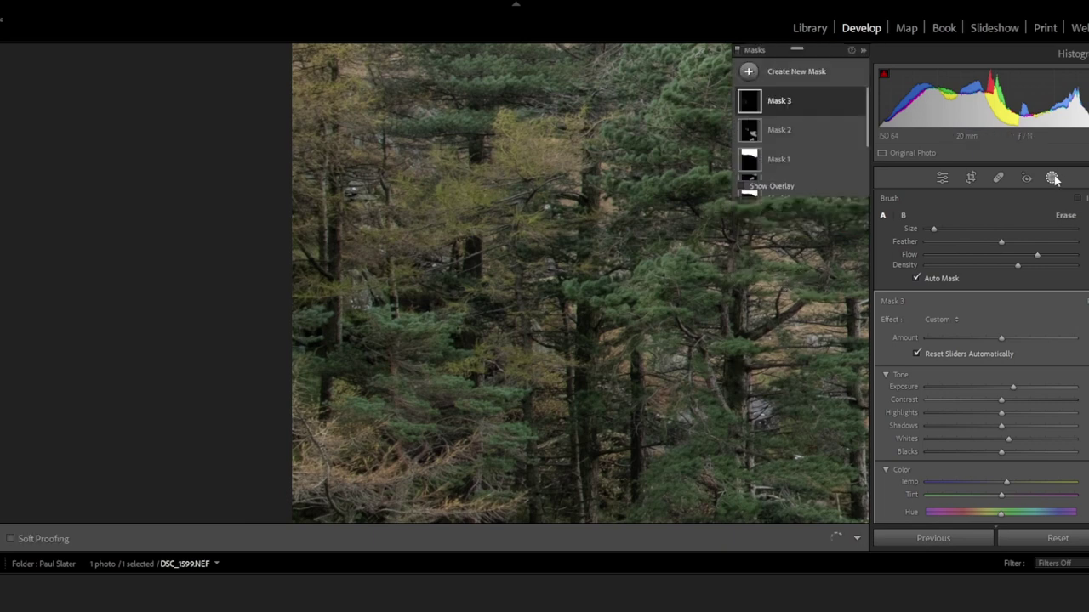
Fit the whole photo in view, reopen masking, and toggle Mask 3 off and on twice
click(609, 267)
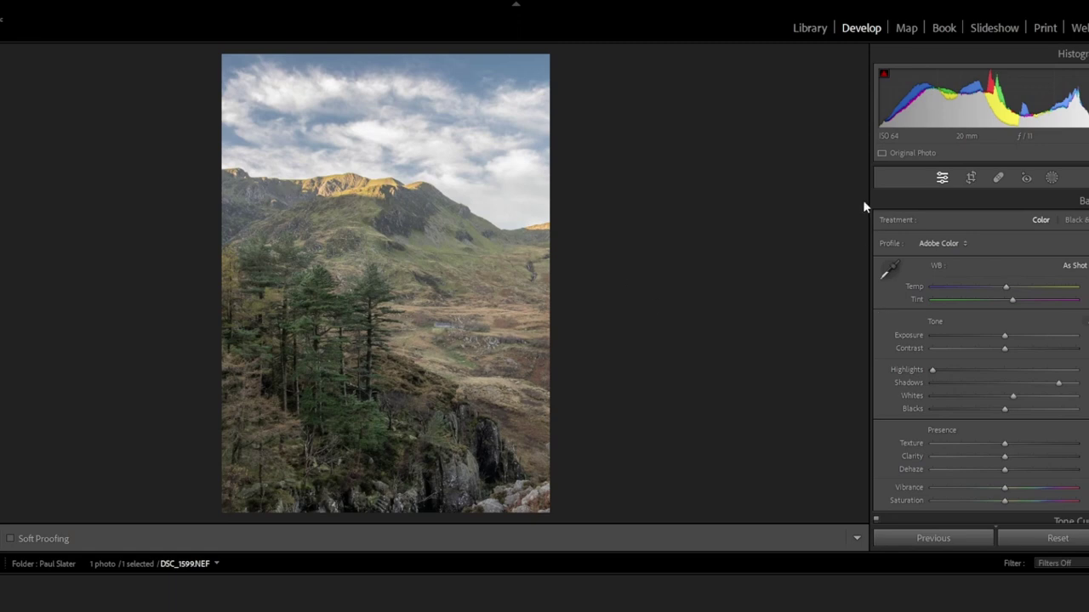
click(1053, 179)
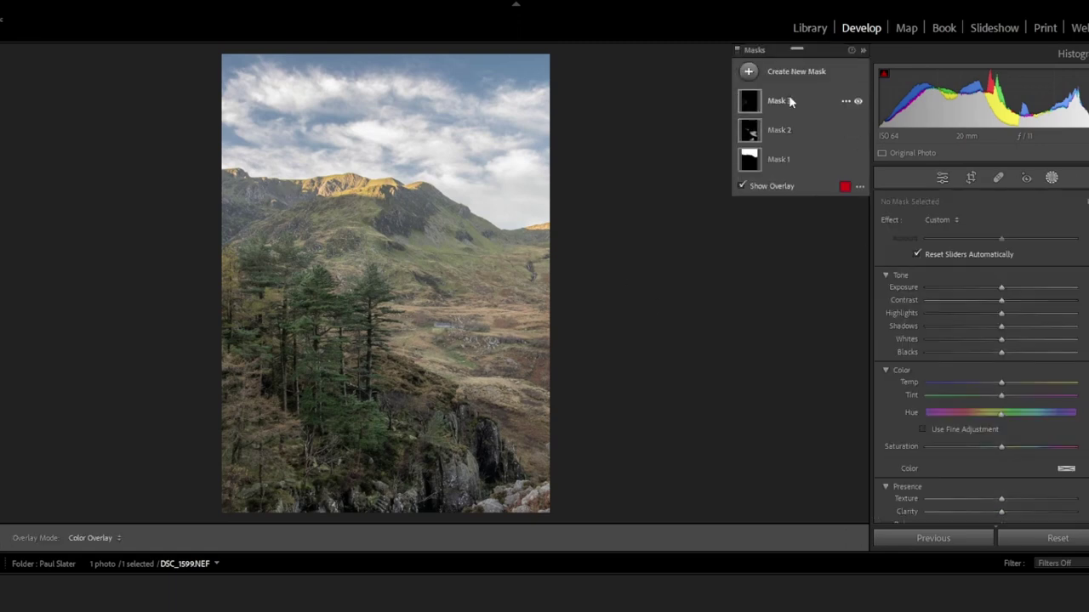
click(857, 98)
click(857, 98)
click(857, 101)
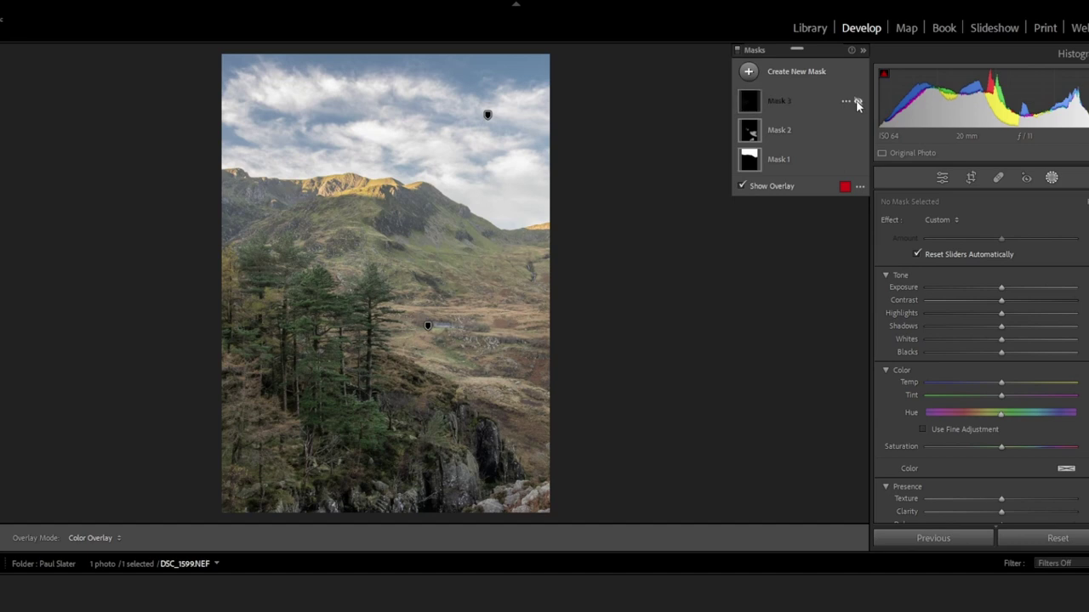
click(857, 101)
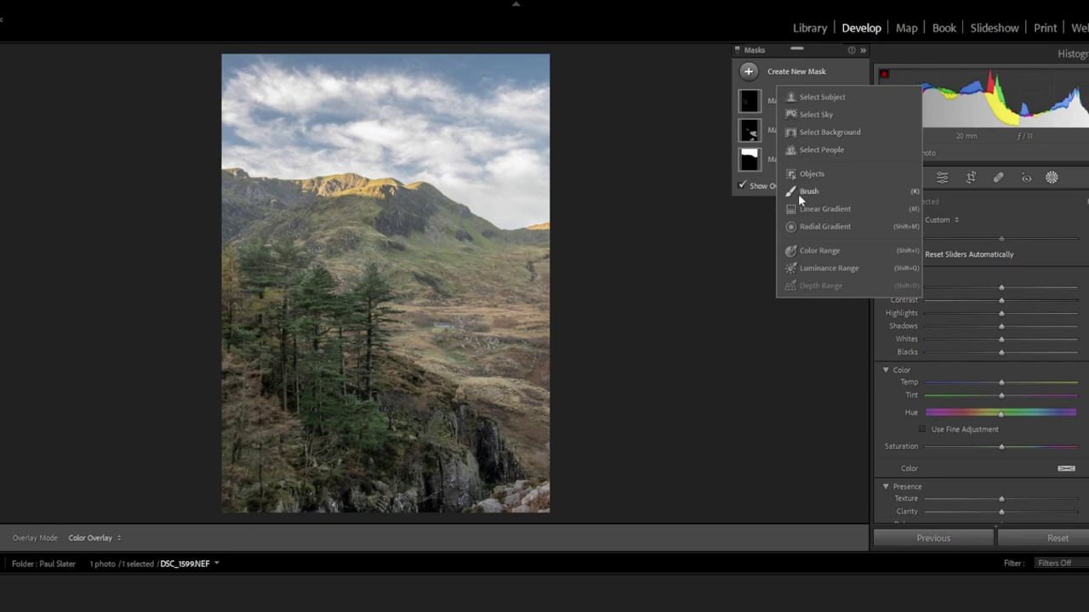
Start brush Mask 4 and paint a small area on the mountainside
click(798, 193)
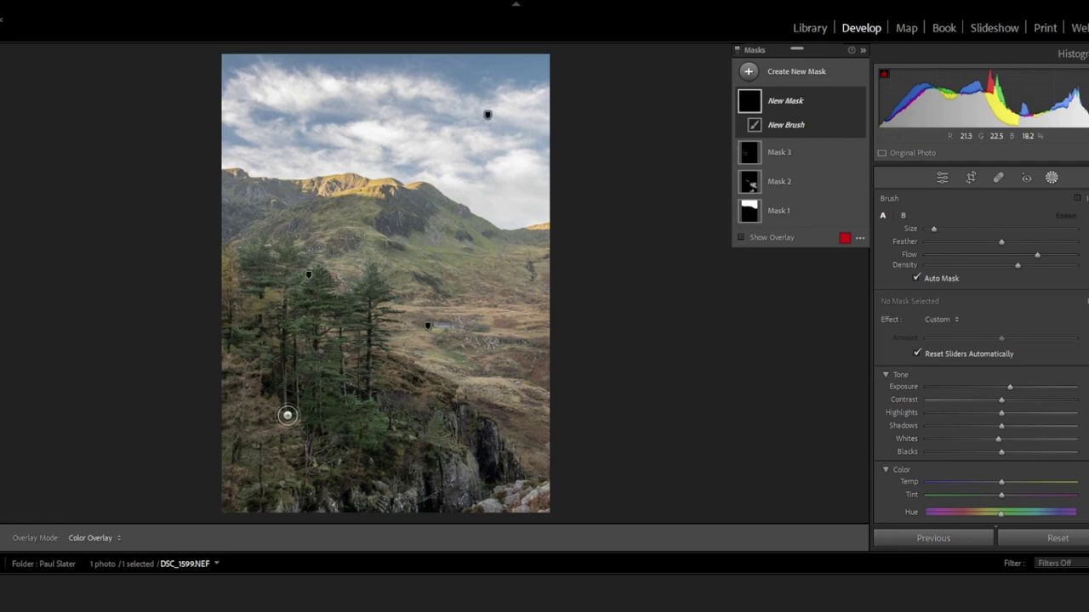
scroll(229, 385, up, 1)
key(shift+w)
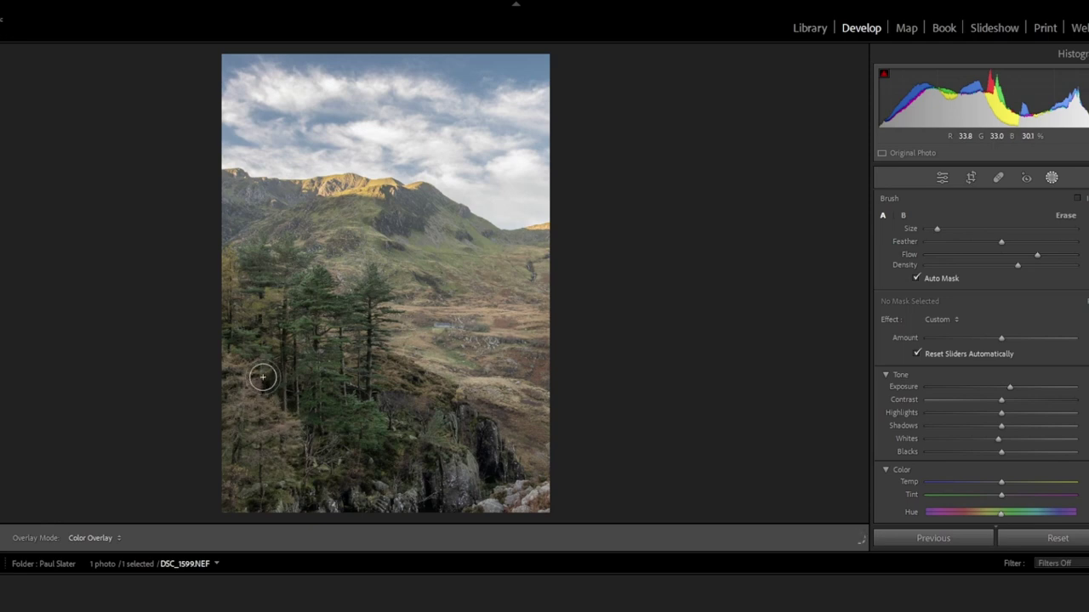
key(shift+w)
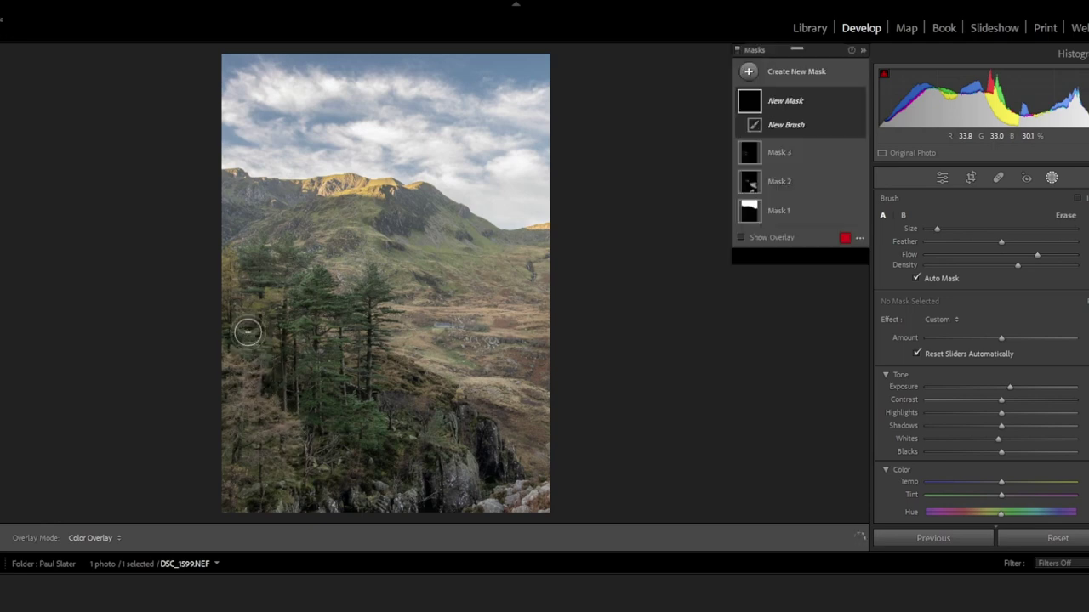
drag(420, 280, 354, 210)
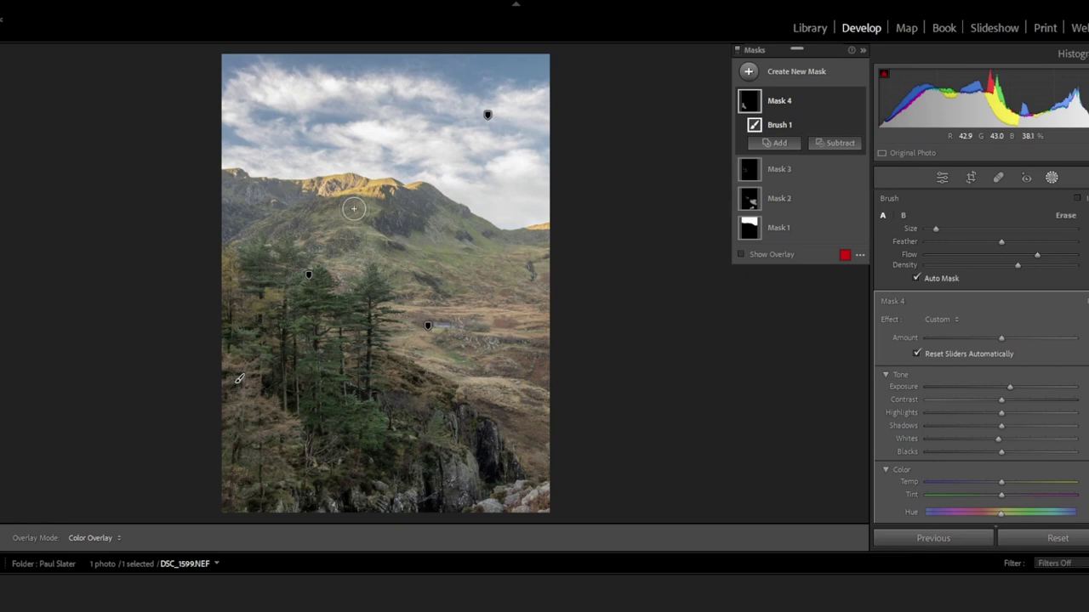
Toggle the masks list on and off to review Mask 4, then exit masking
key(shift+w)
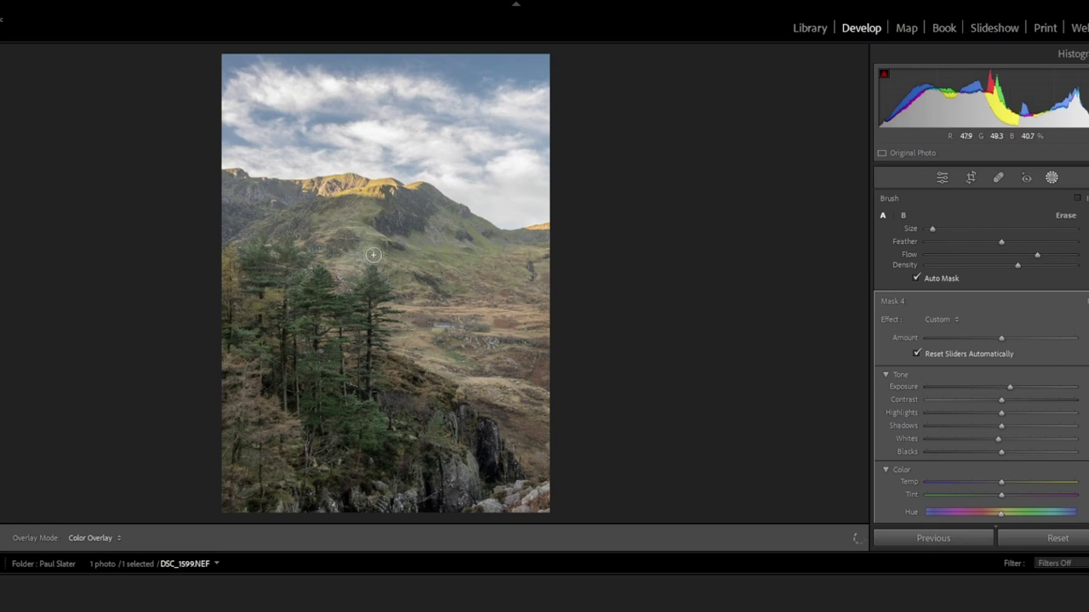
key(shift+w)
key(shift+w)
key(shift+w)
key(shift+w)
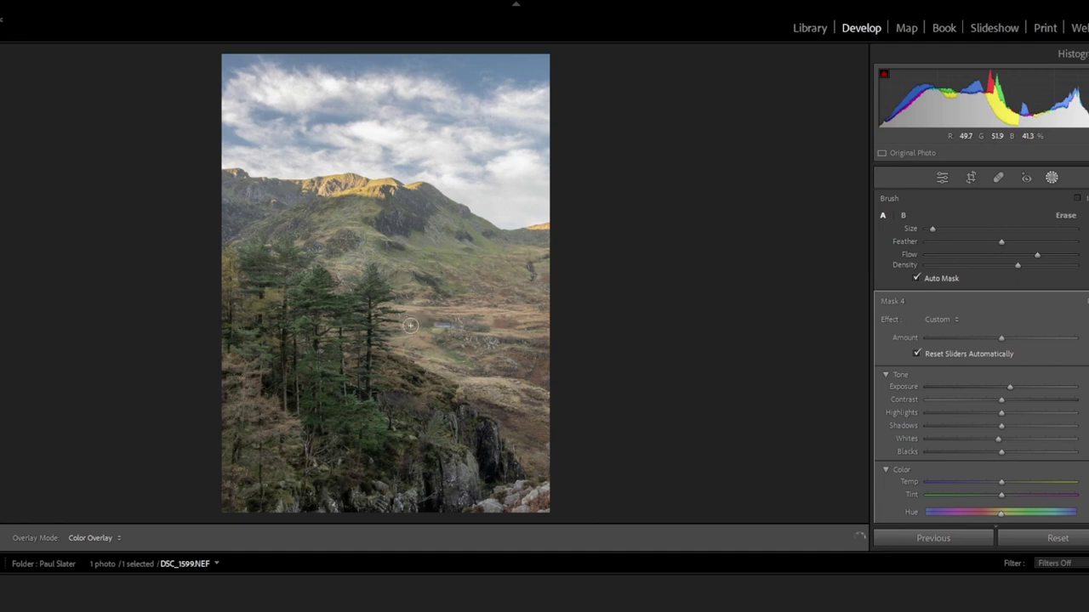
key(shift+w)
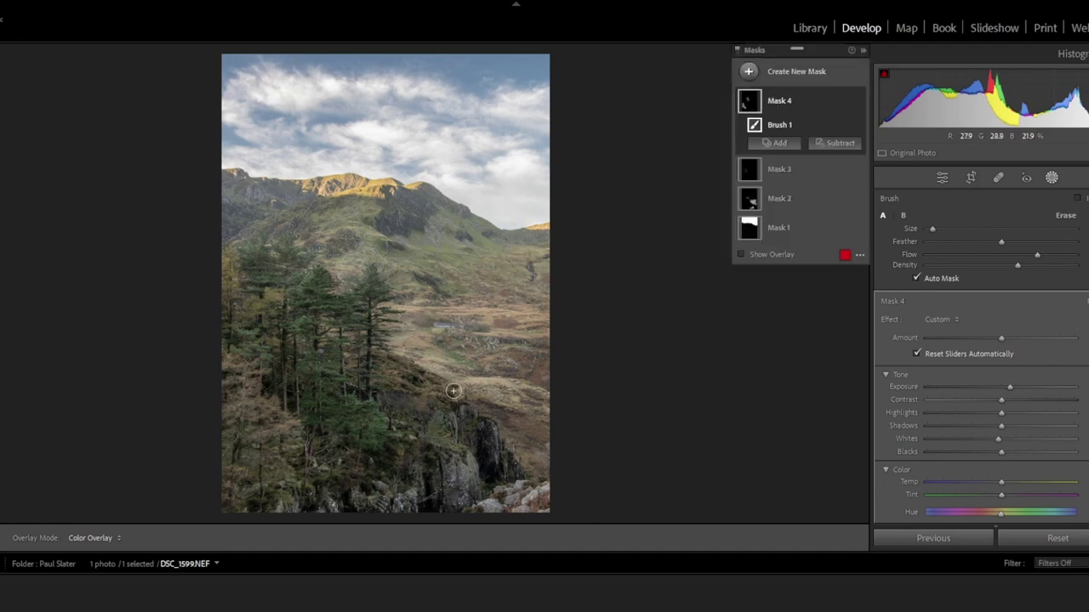
key(shift+w)
key(shift+w)
key(shift+w)
key(shift+w)
click(1055, 179)
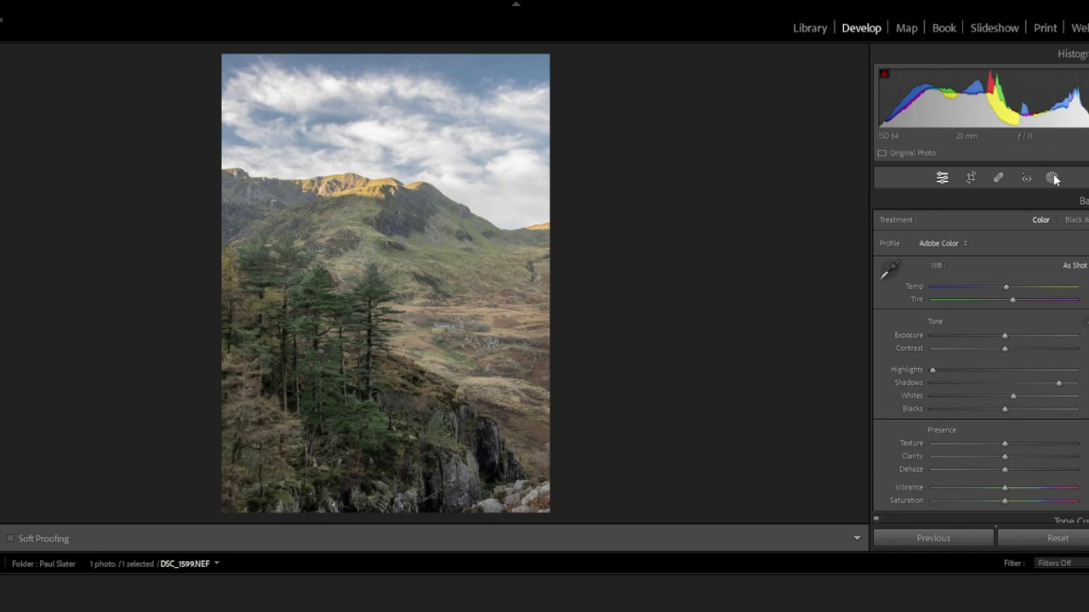
Start brush Mask 5 and paint a first stroke on the dark mountainside
click(1052, 177)
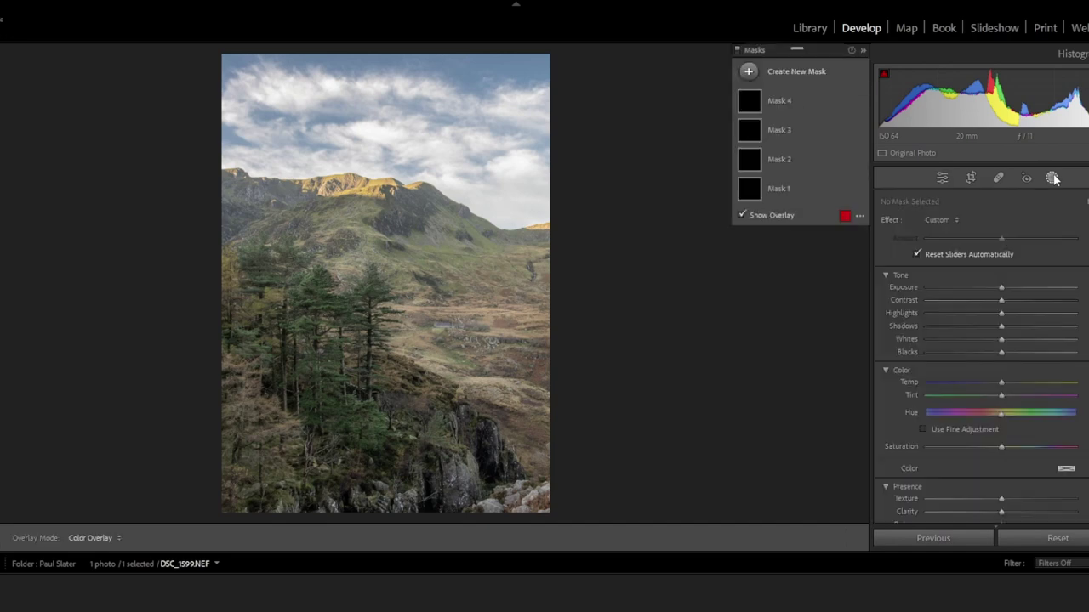
click(791, 73)
click(807, 191)
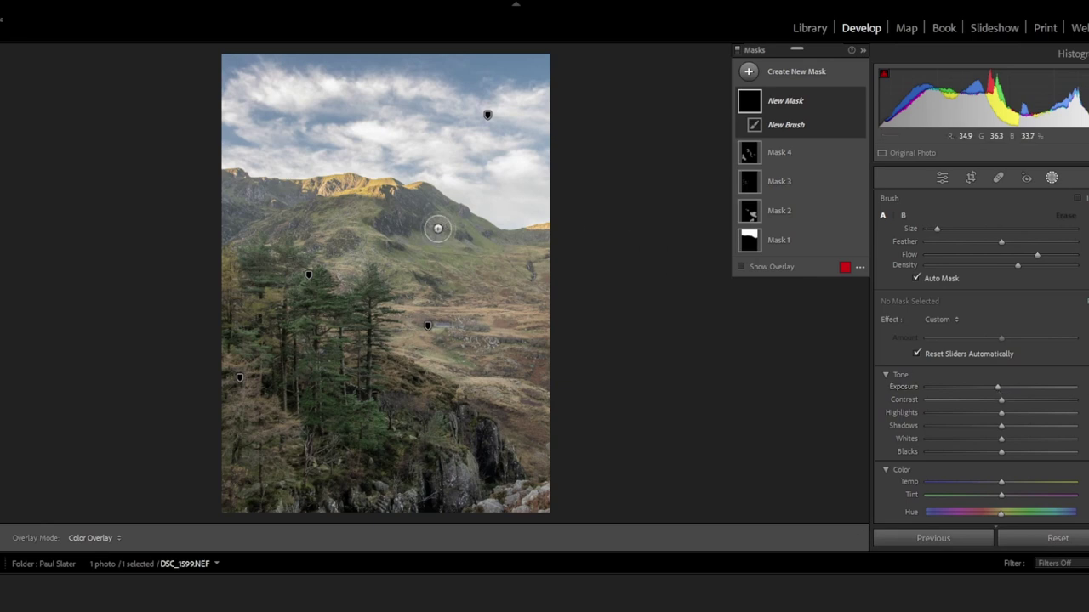
scroll(396, 207, up, 2)
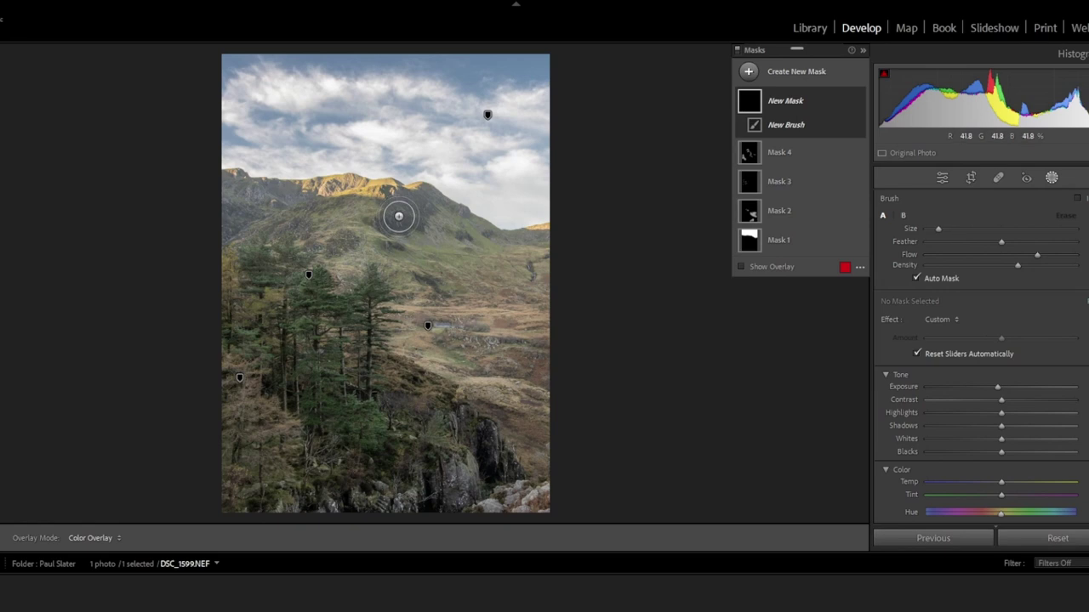
key(shift+w)
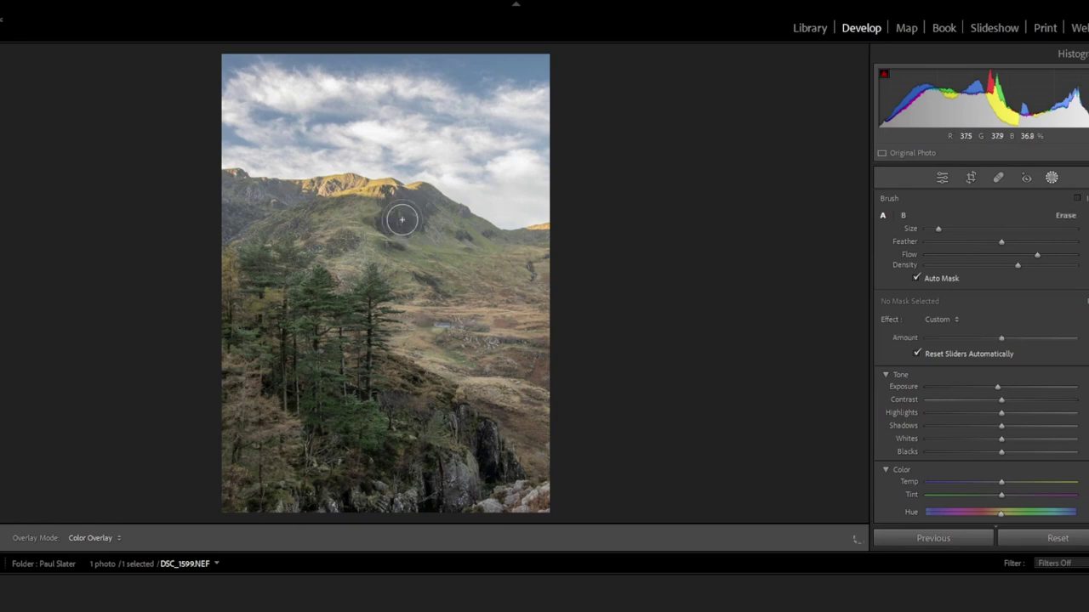
key(shift+w)
click(394, 202)
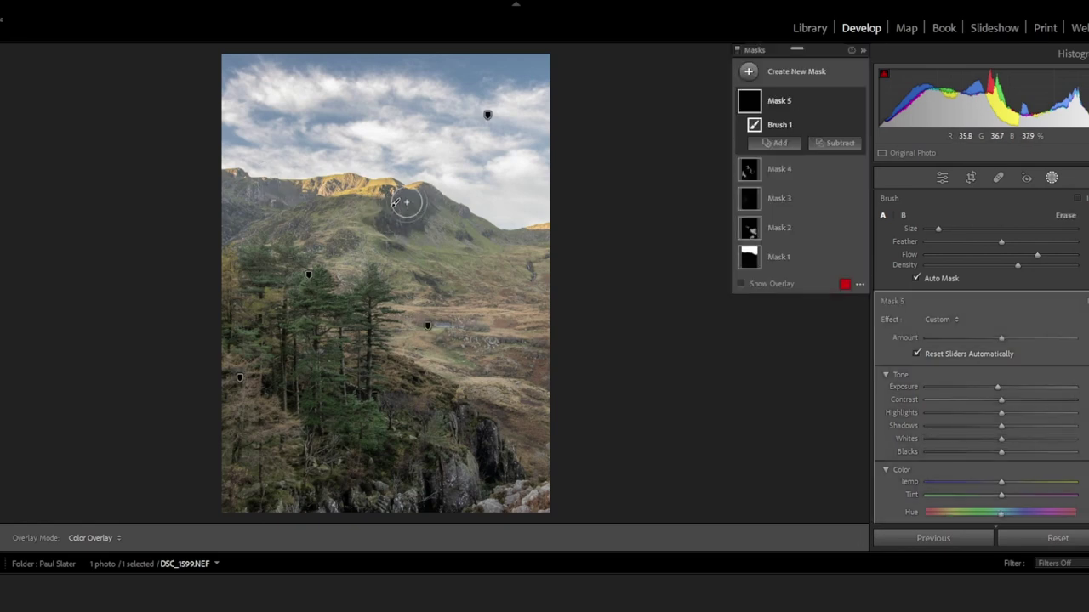
Toggle the masks panel and pins repeatedly while enlarging the brush to review Mask 5
key(shift+w)
key(shift+w)
key(shift+w)
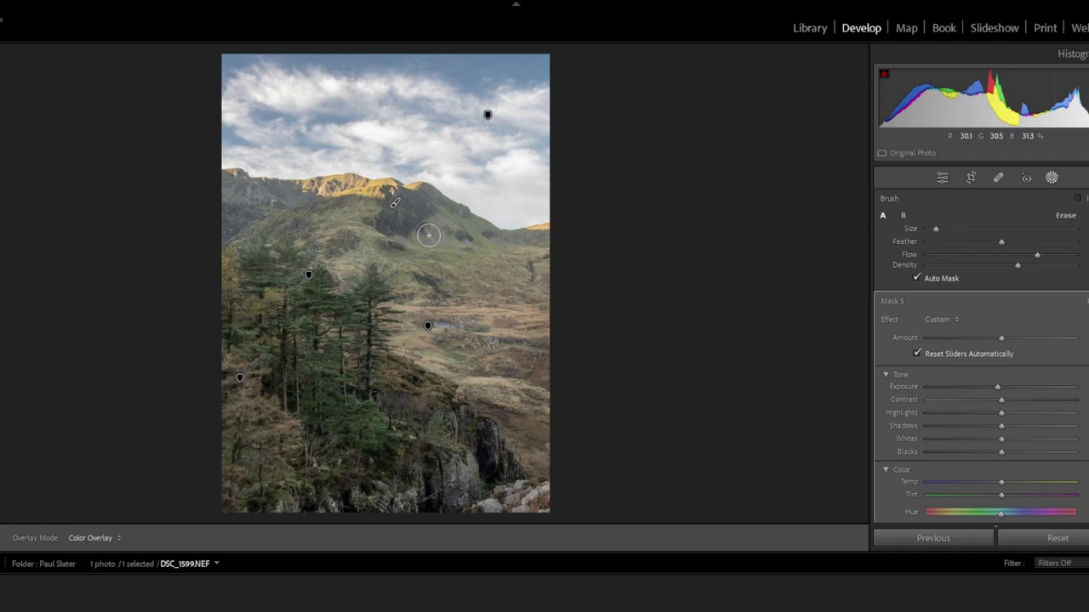
key(shift+w)
key(shift+w)
key(shift+w)
key(shift+w)
key(shift+w)
key(shift+w)
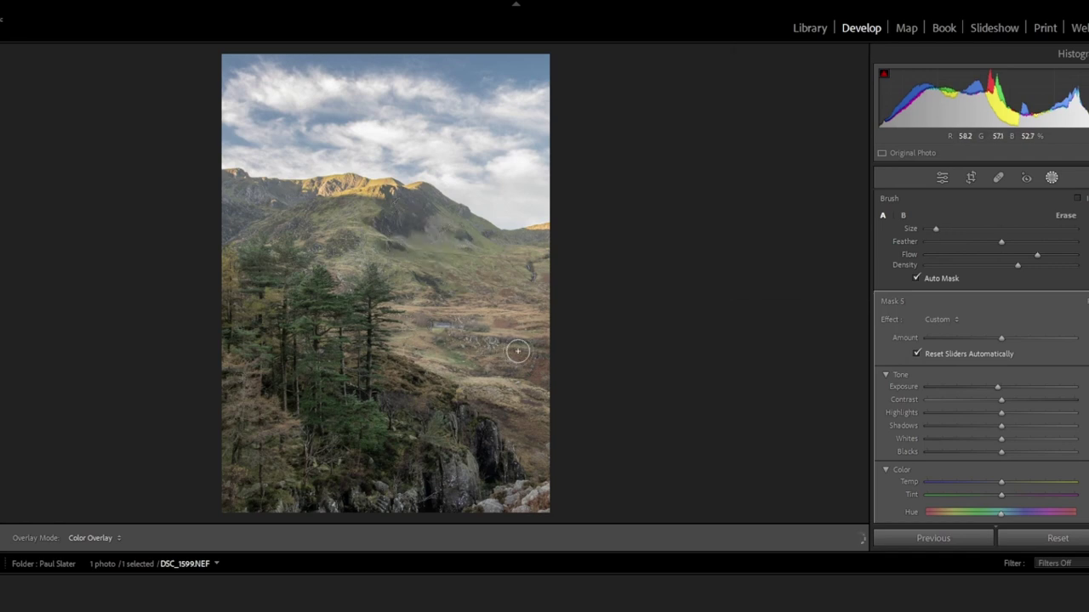
key(shift+w)
key(shift+w)
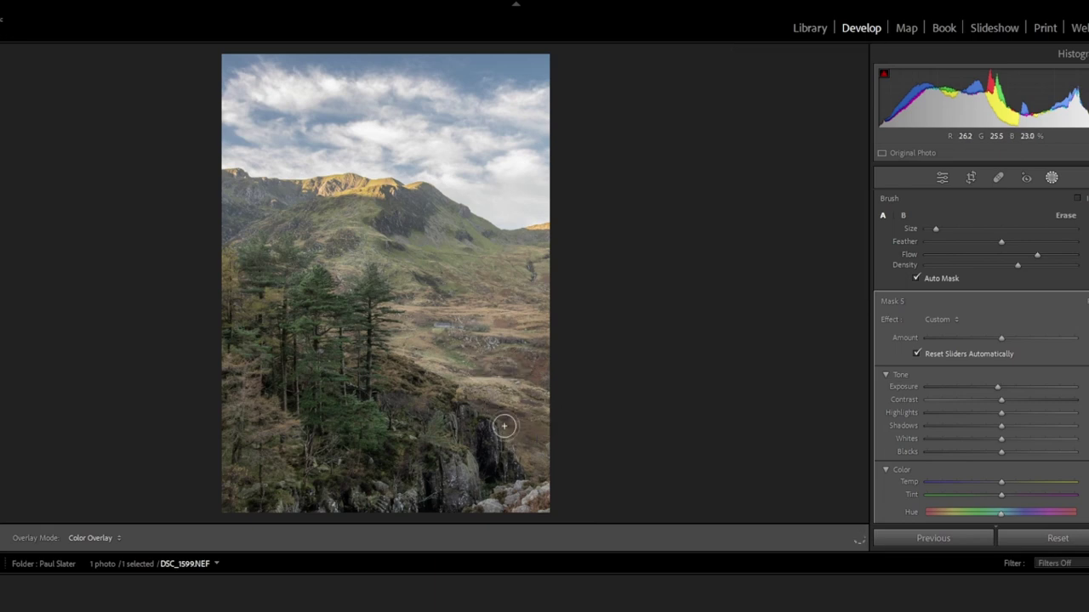
key(shift+w)
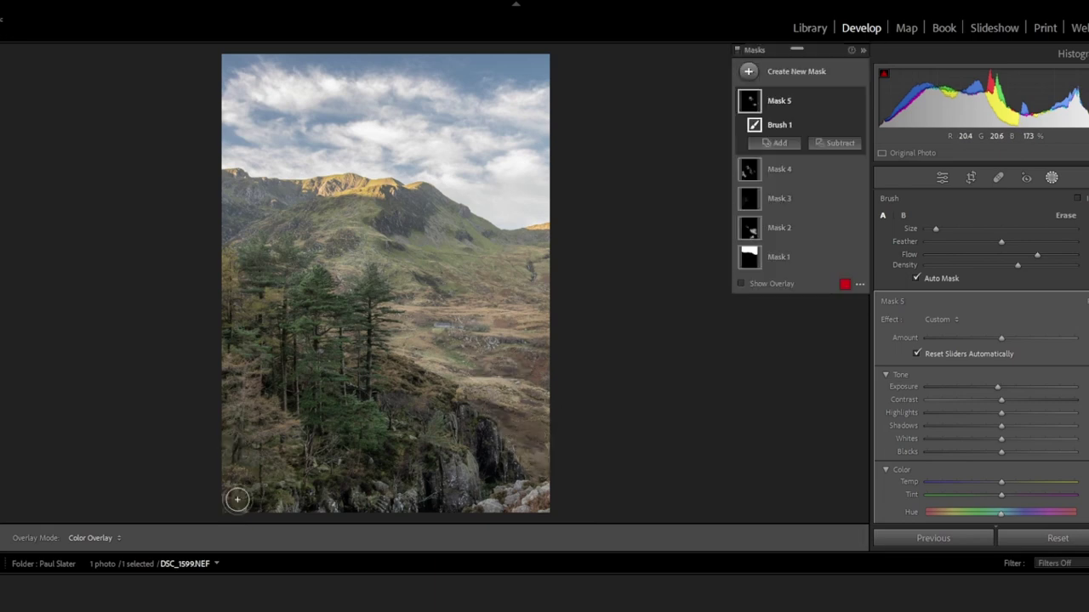
key(shift+w)
key(shift+w)
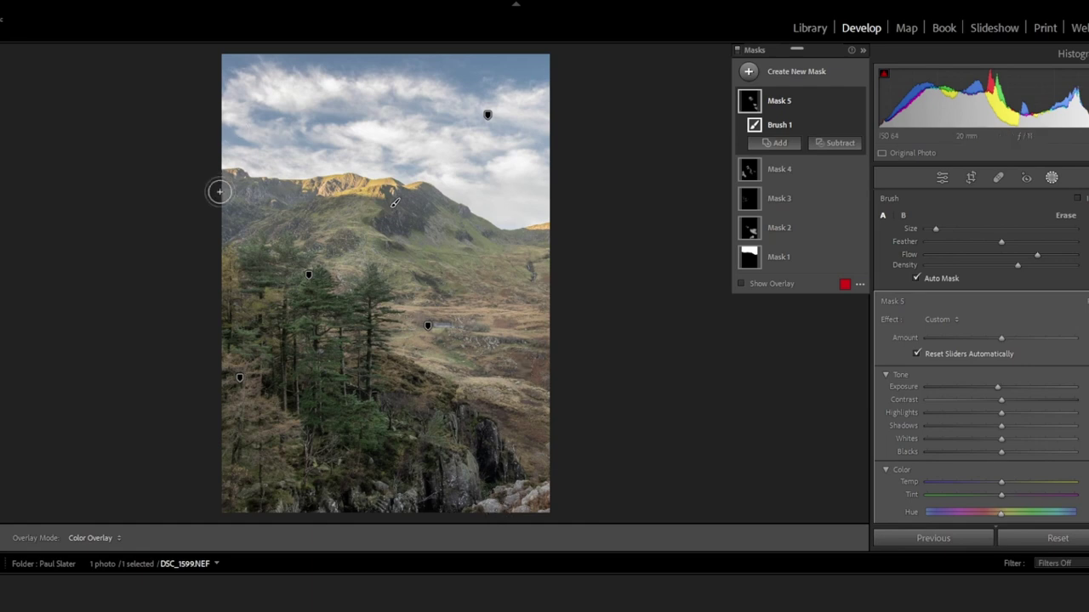
key(shift+w)
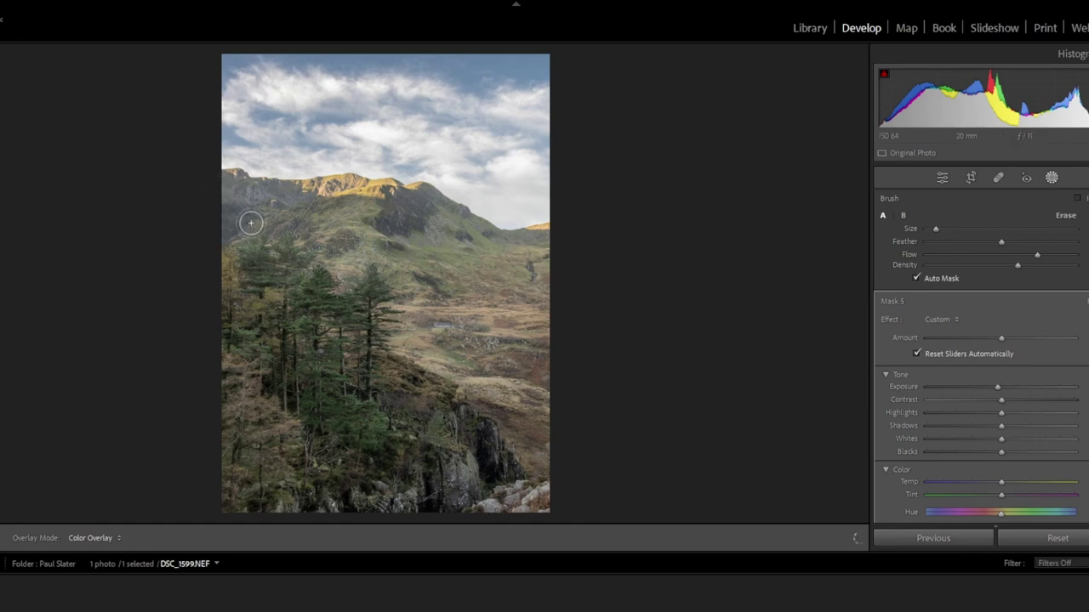
key(shift+w)
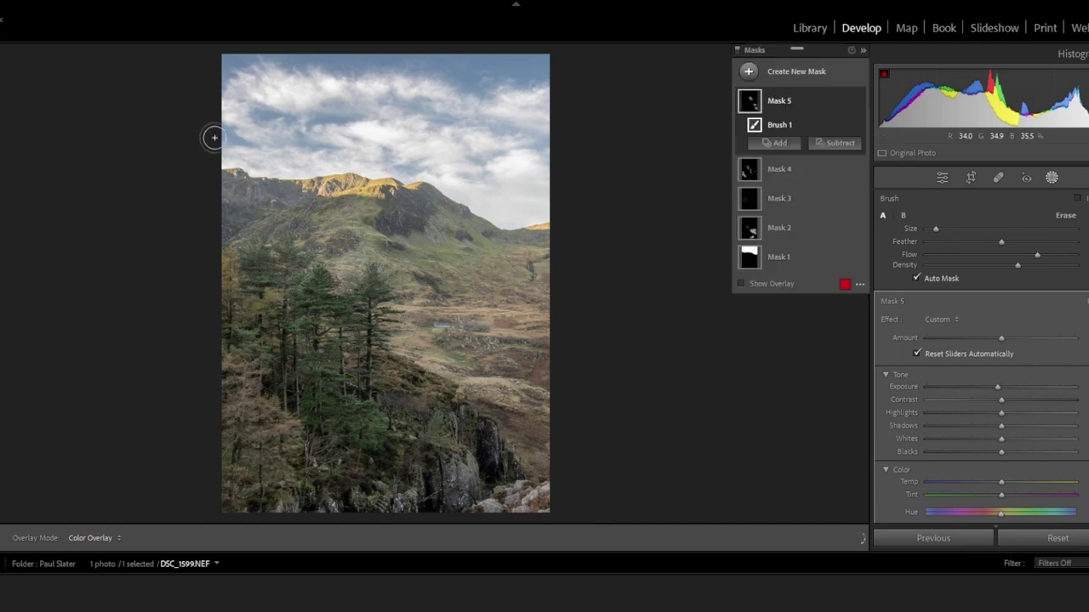
scroll(214, 135, up, 3)
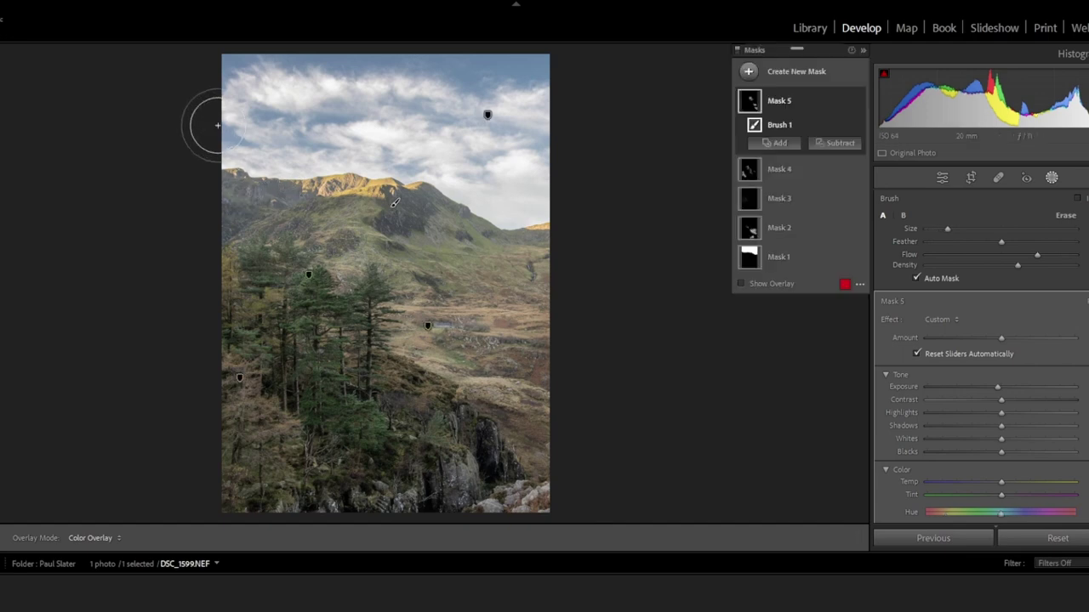
key(shift+w)
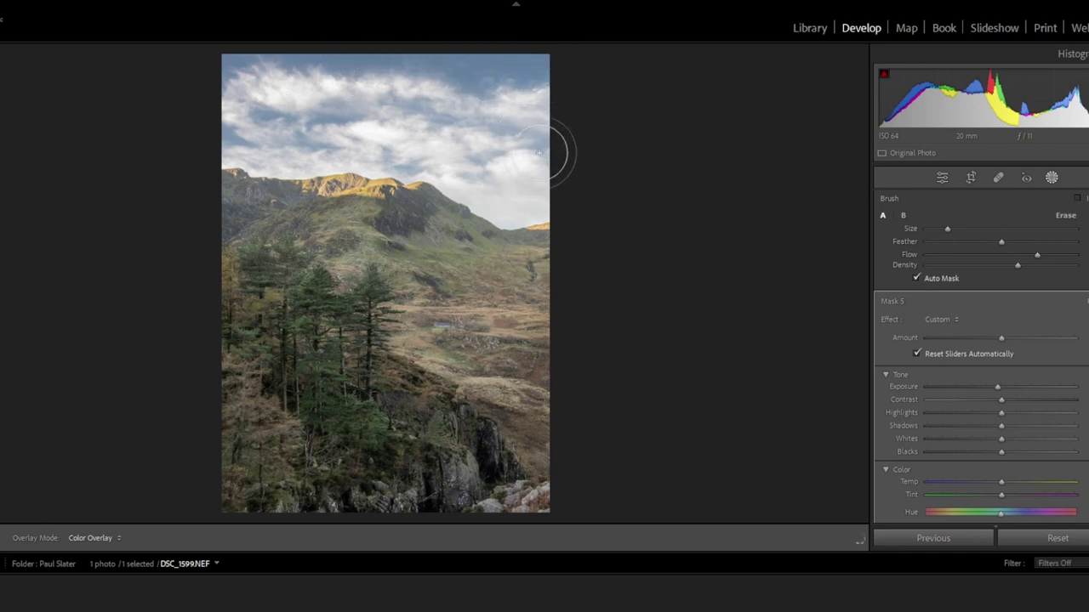
key(shift+w)
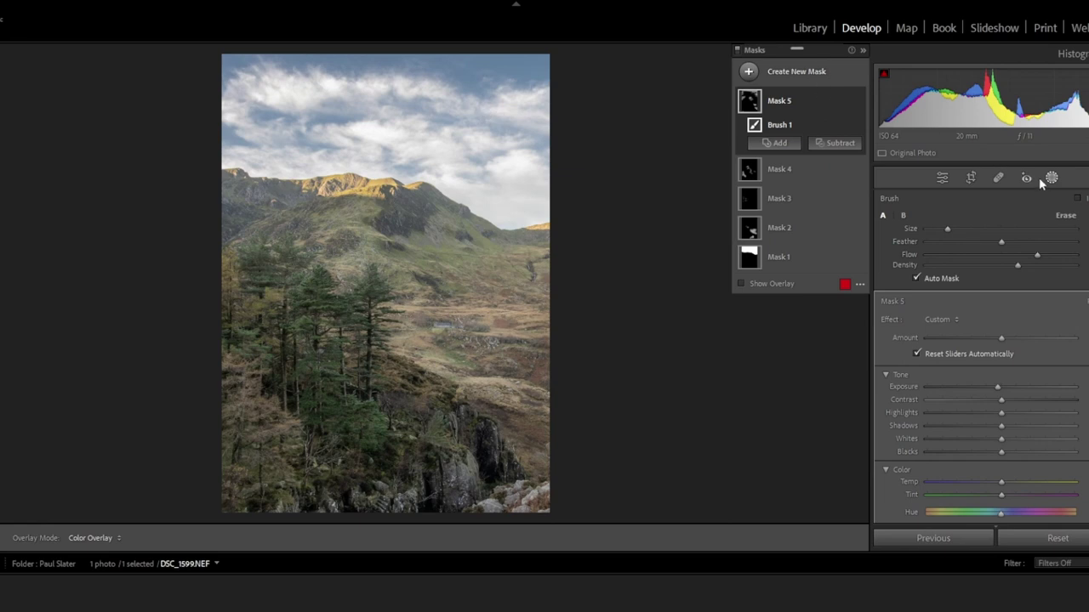
Draw a large radial gradient across the photo, shift it down, and nudge Exposure up
click(815, 75)
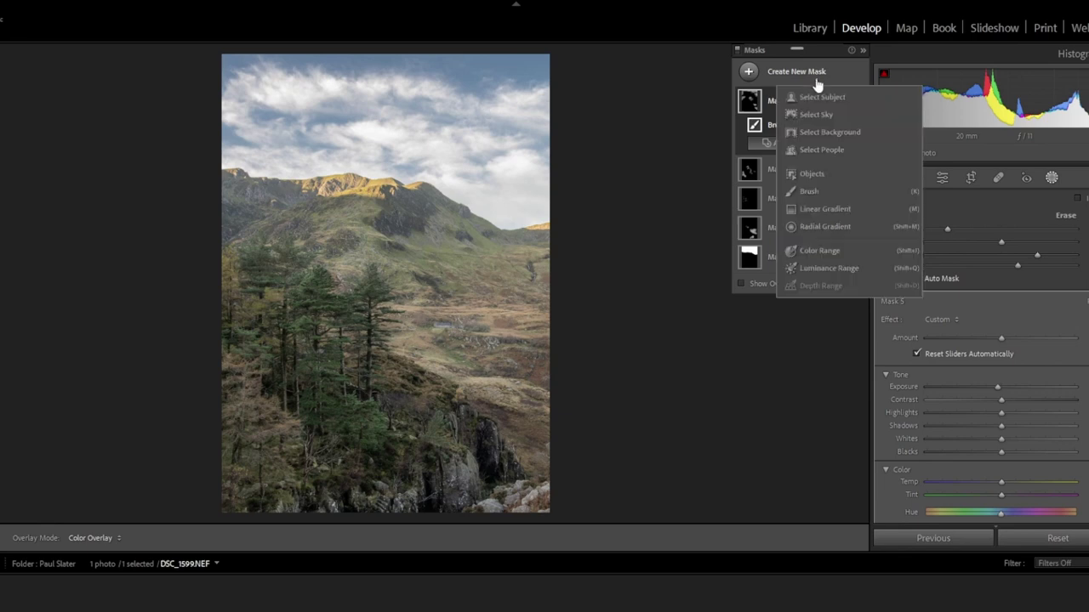
click(822, 225)
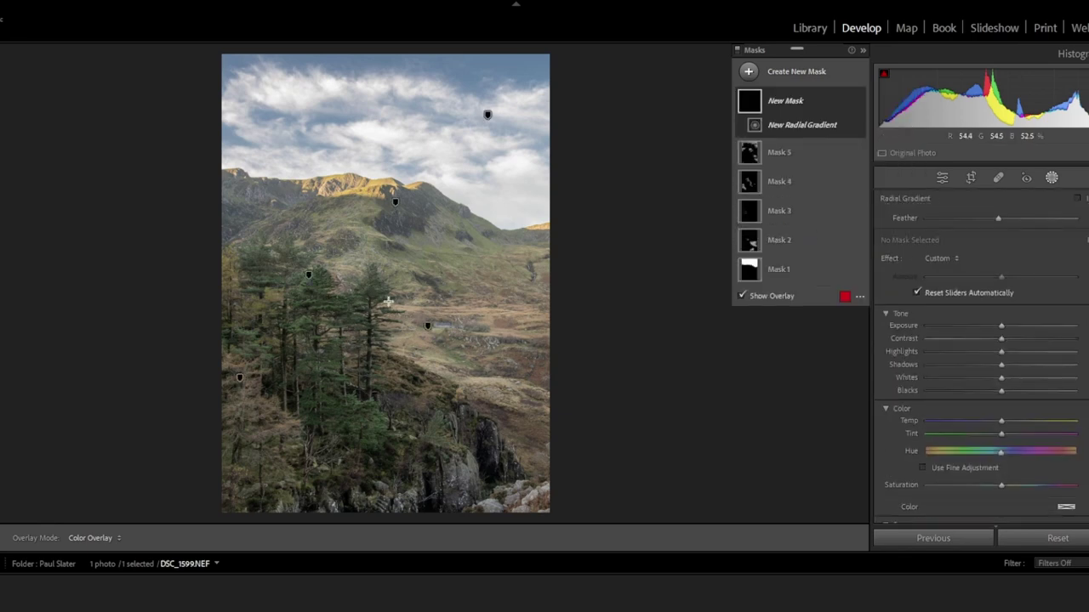
drag(370, 282, 625, 606)
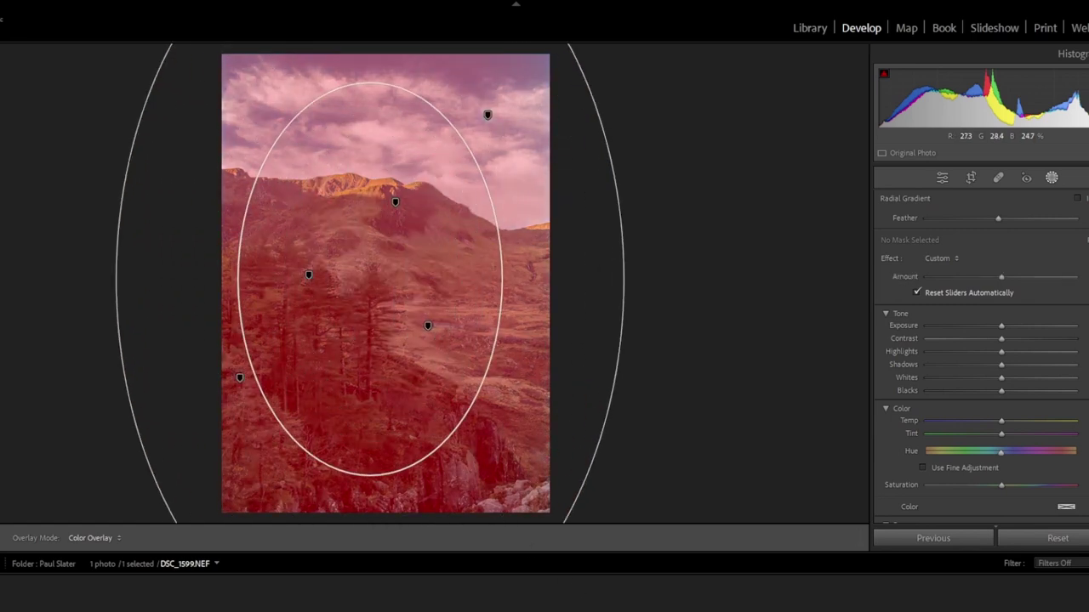
drag(391, 401, 400, 430)
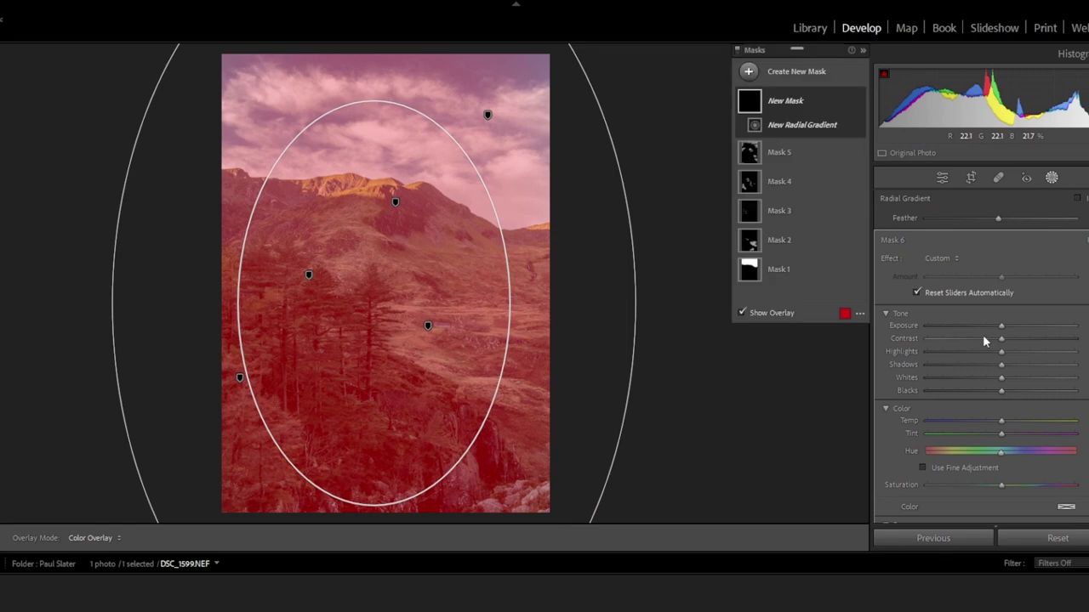
drag(1003, 323, 1011, 325)
Start brush Mask 7 and paint two strokes up through the left-hand pine trees
click(819, 74)
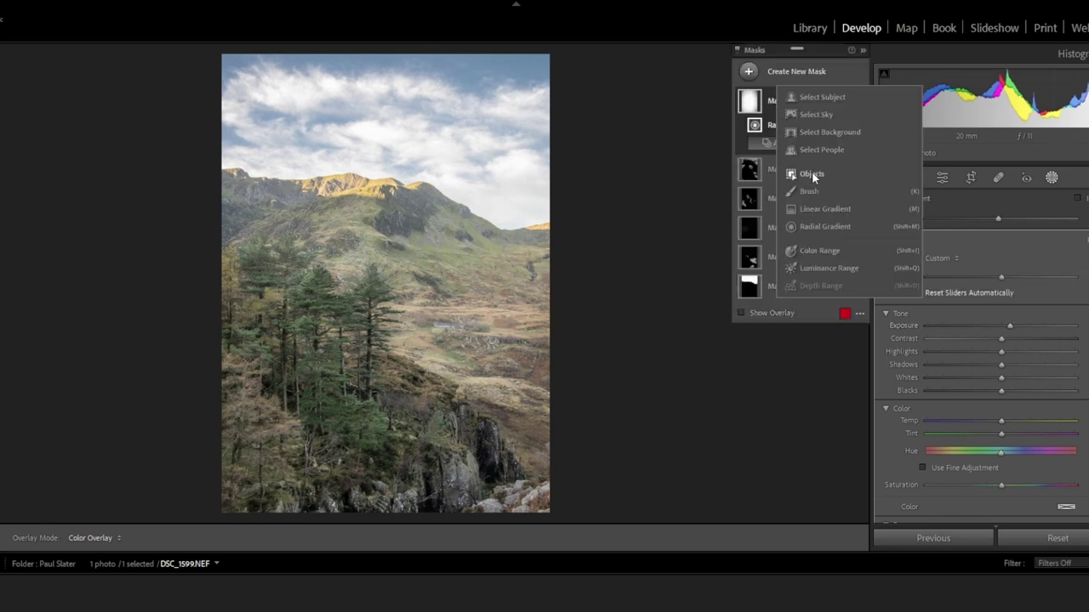
click(812, 173)
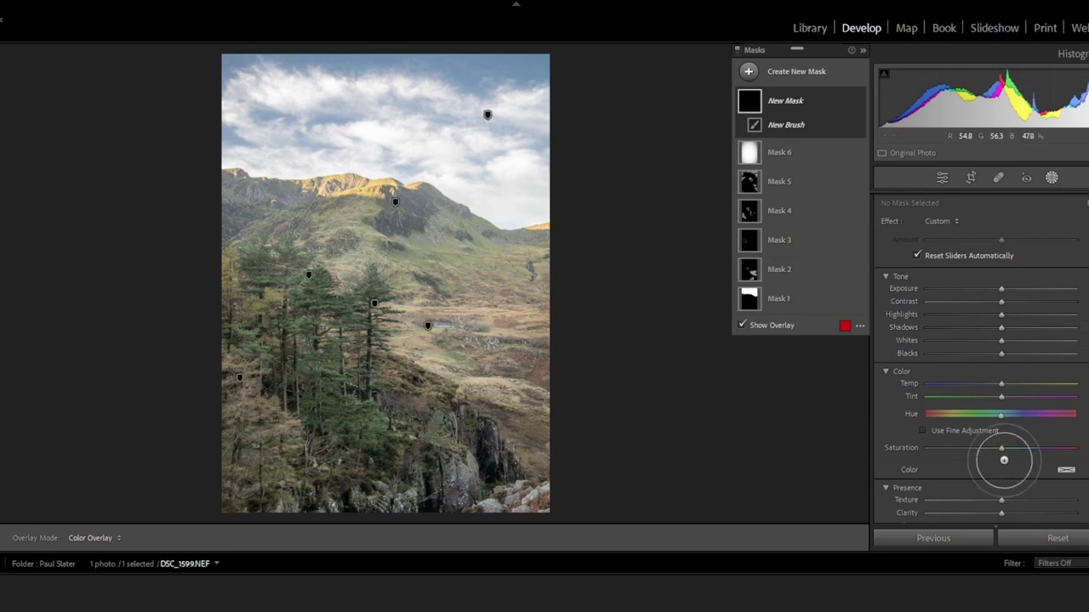
scroll(1008, 407, down, 5)
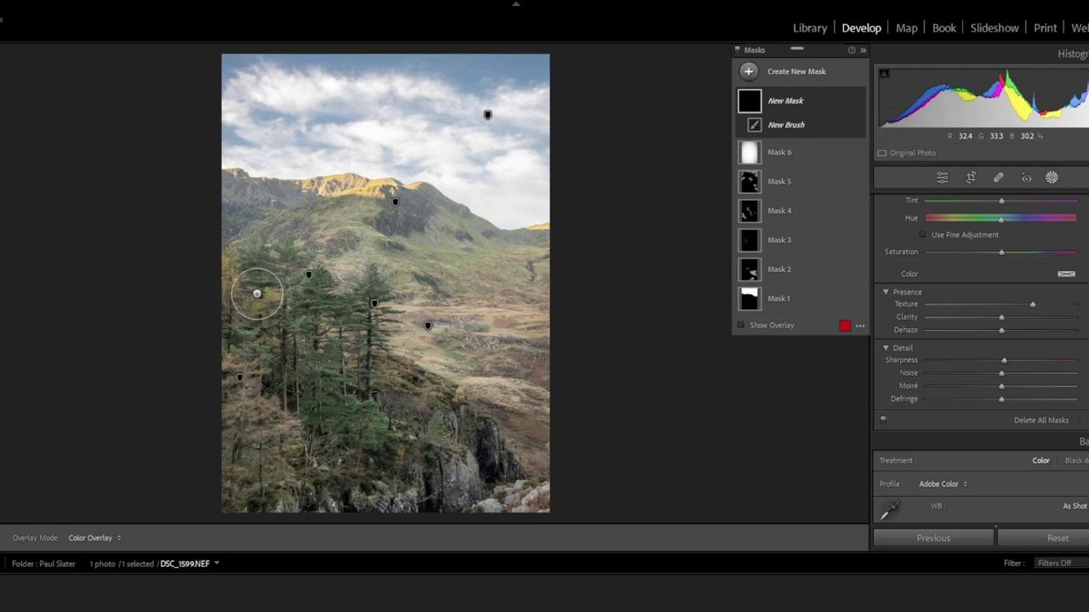
mouse_move(286, 299)
mouse_down()
mouse_move(316, 287)
mouse_move(361, 316)
mouse_move(313, 351)
mouse_move(328, 385)
mouse_move(360, 407)
mouse_move(336, 406)
mouse_move(325, 326)
mouse_move(296, 286)
mouse_move(277, 302)
mouse_move(324, 335)
mouse_move(368, 339)
mouse_move(348, 401)
mouse_move(362, 409)
mouse_move(348, 423)
mouse_up()
mouse_move(476, 486)
mouse_down()
mouse_move(429, 425)
mouse_move(428, 396)
mouse_move(465, 440)
mouse_move(478, 414)
mouse_move(480, 442)
mouse_move(438, 460)
mouse_move(484, 500)
mouse_move(481, 488)
mouse_move(495, 513)
mouse_move(530, 456)
mouse_move(529, 431)
mouse_move(502, 469)
mouse_move(442, 440)
mouse_up()
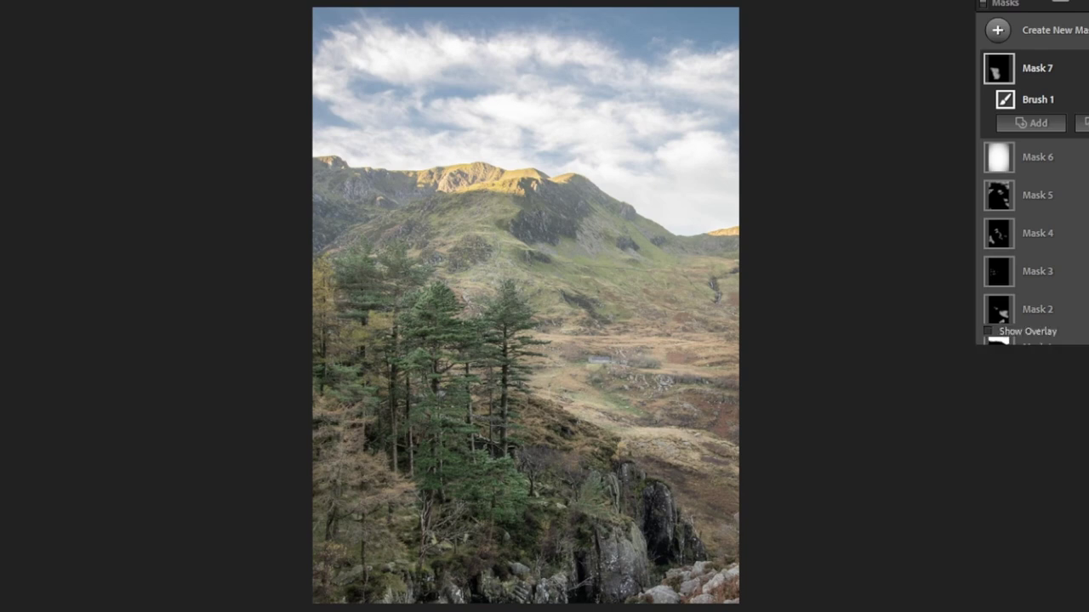
Exit masking and adjust Temp warmer, then cooler, settling on a slightly warm Custom white balance
key(shift+w)
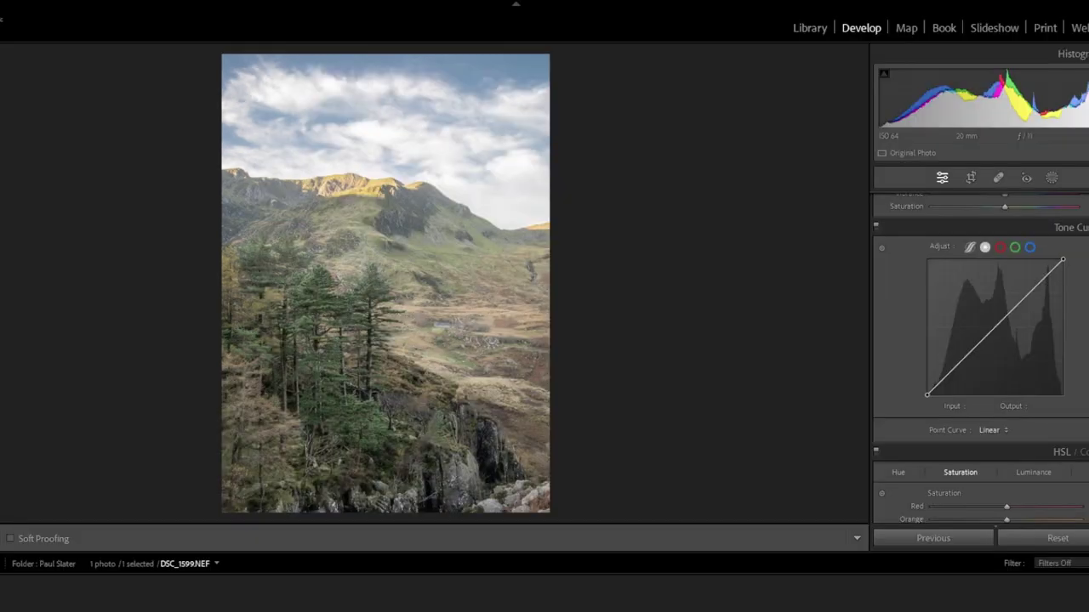
scroll(978, 358, up, 5)
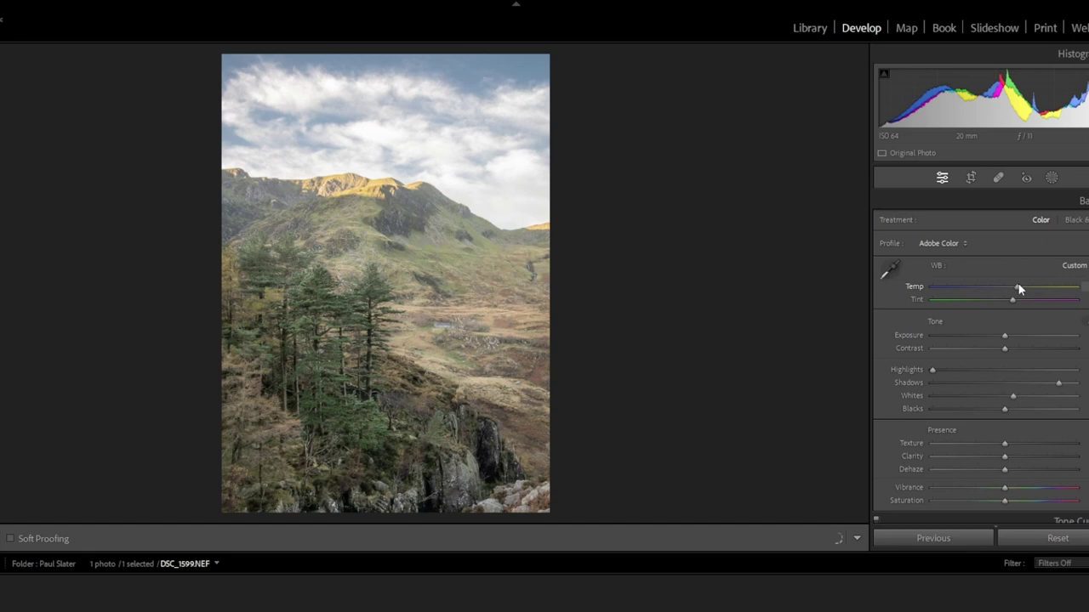
drag(1017, 285, 1020, 285)
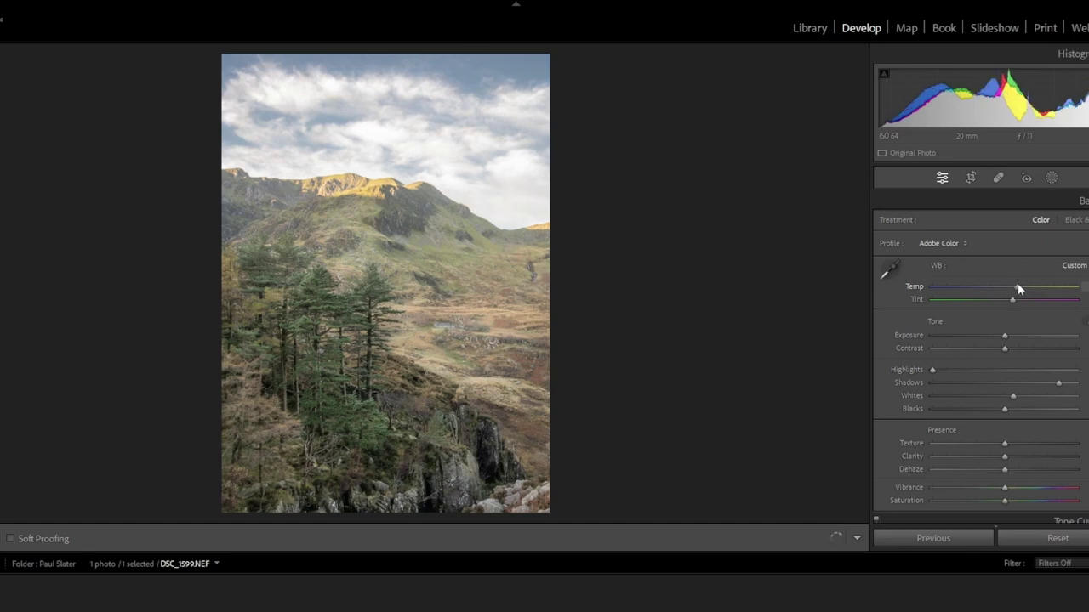
drag(1000, 290, 986, 289)
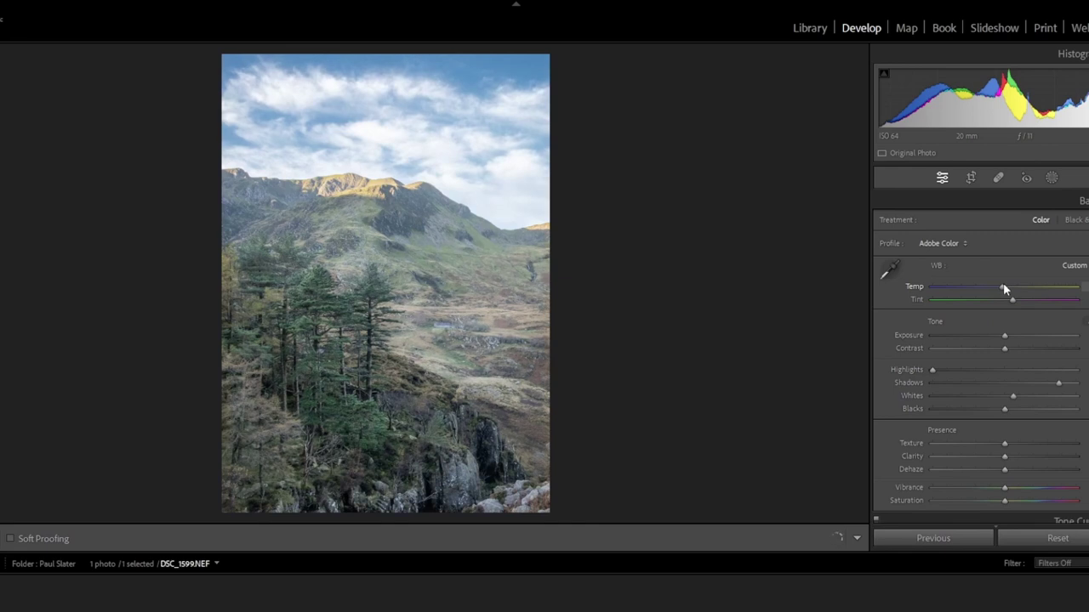
drag(1016, 289, 1013, 283)
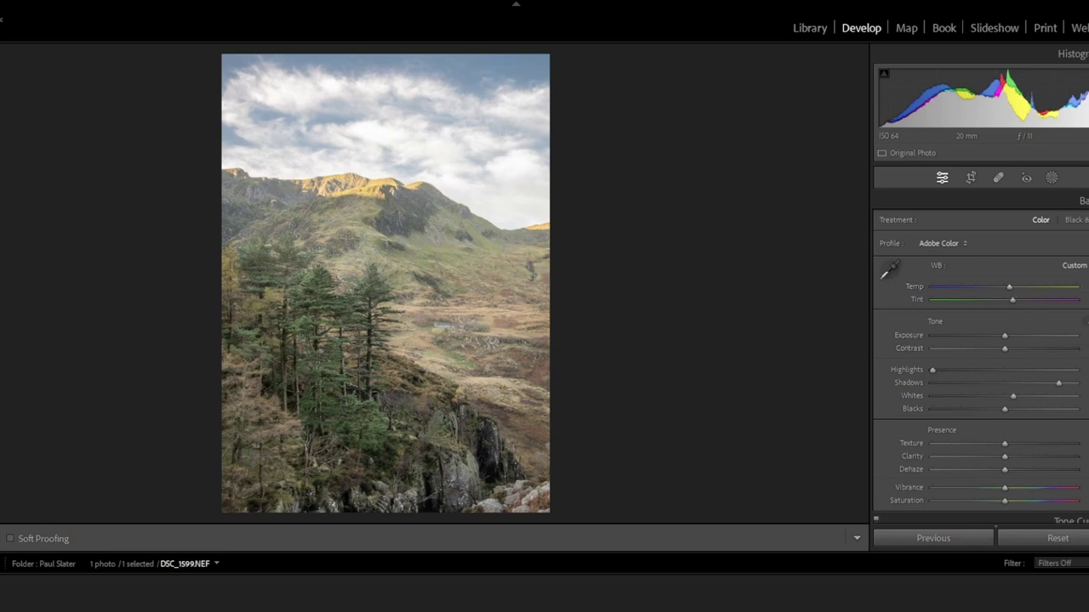
Increase the Dehaze amount in the Basic panel
scroll(978, 358, down, 4)
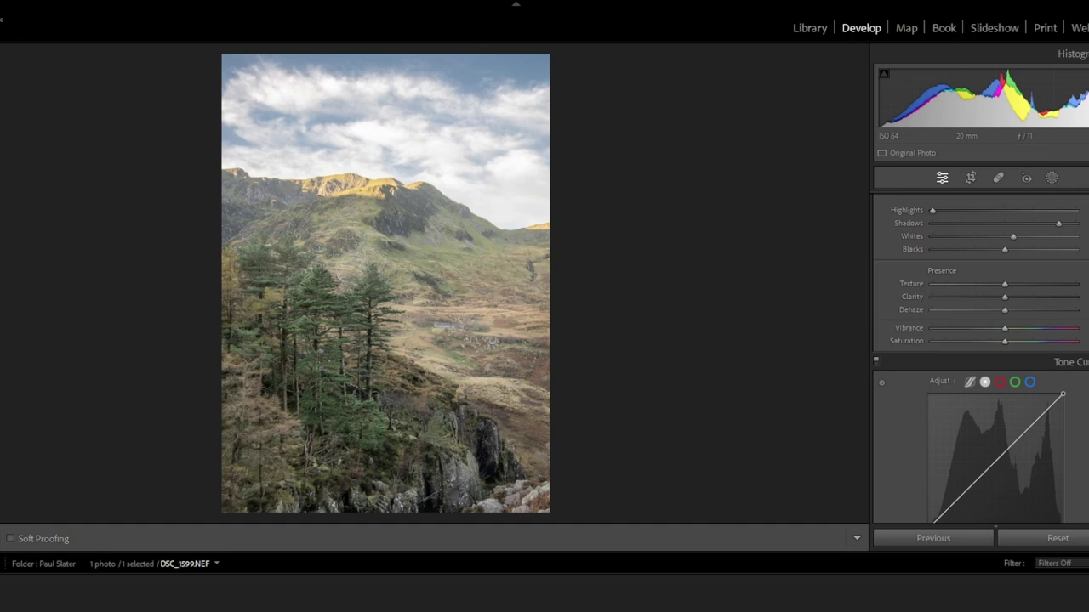
scroll(1008, 425, up, 3)
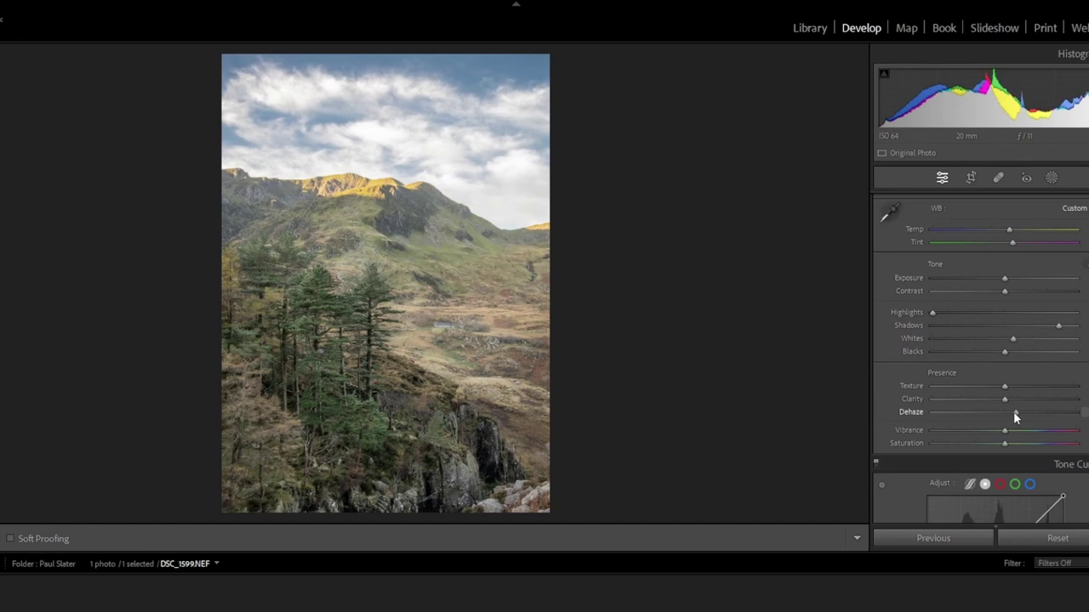
drag(1013, 412, 1027, 413)
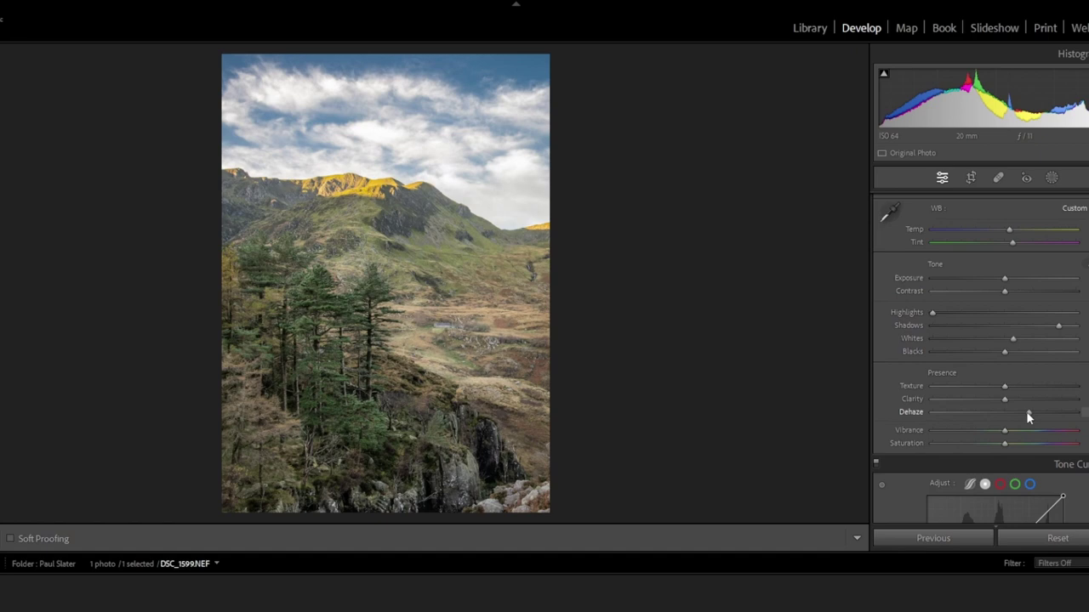
Inspect the trees and summit ridge at 1:1, return to fit, and ease Dehaze back slightly
click(368, 301)
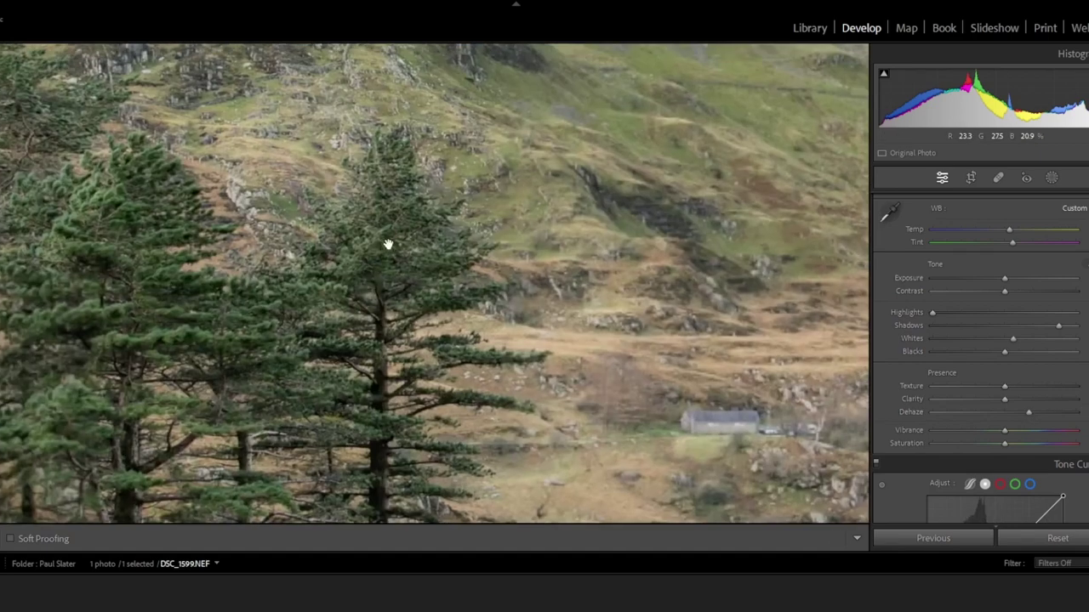
scroll(387, 244, up, 5)
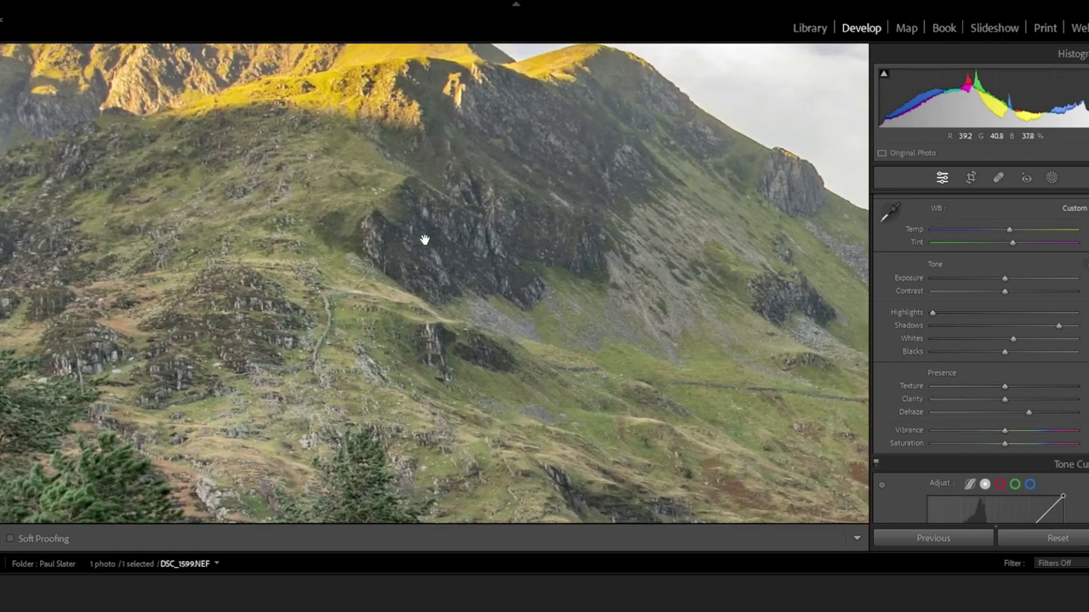
drag(424, 240, 440, 309)
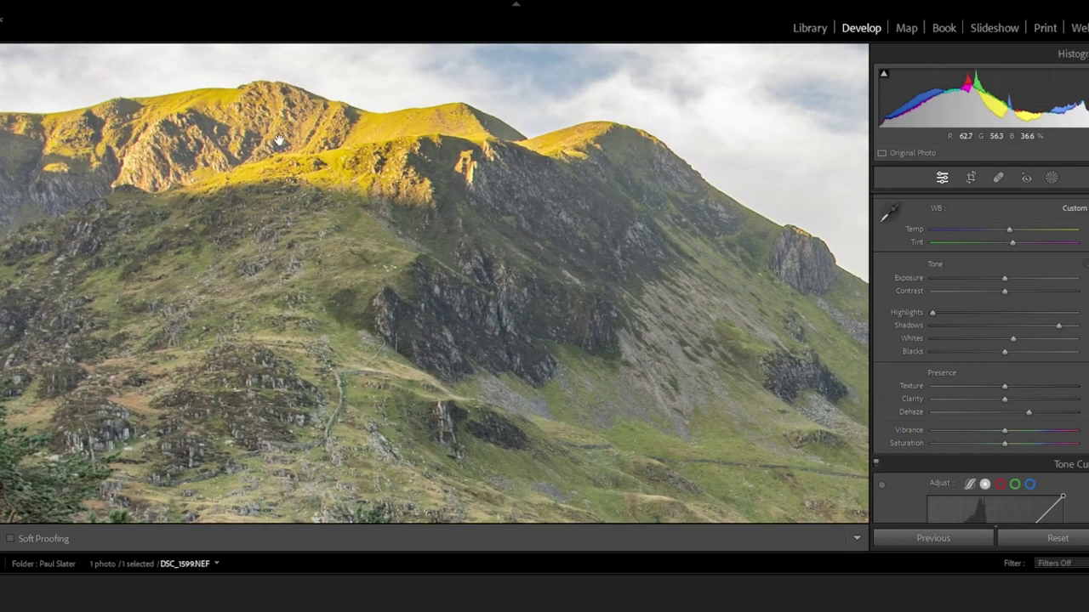
click(404, 239)
click(366, 331)
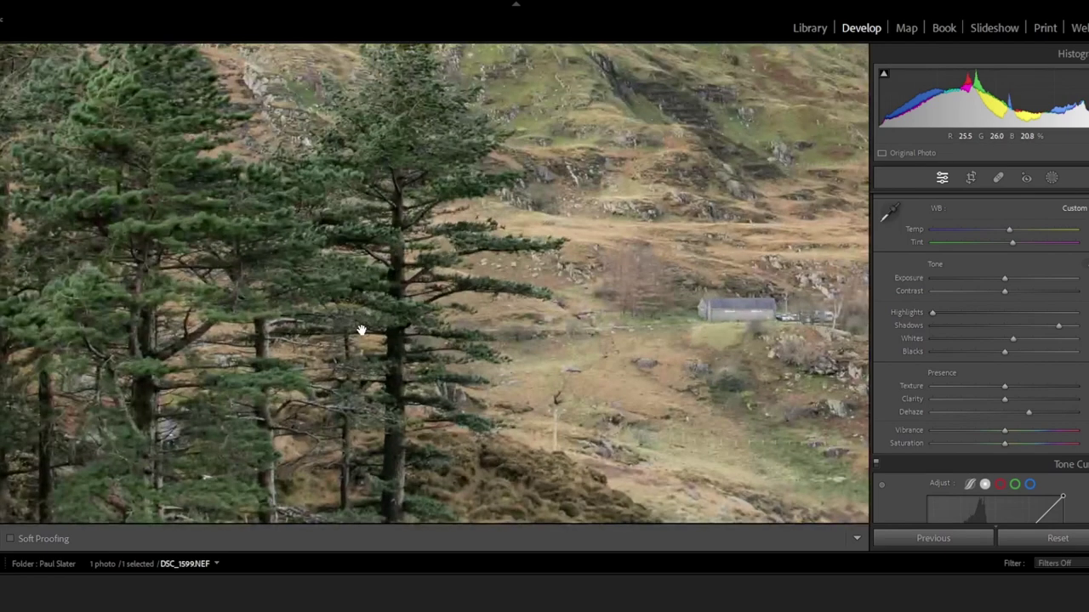
click(361, 330)
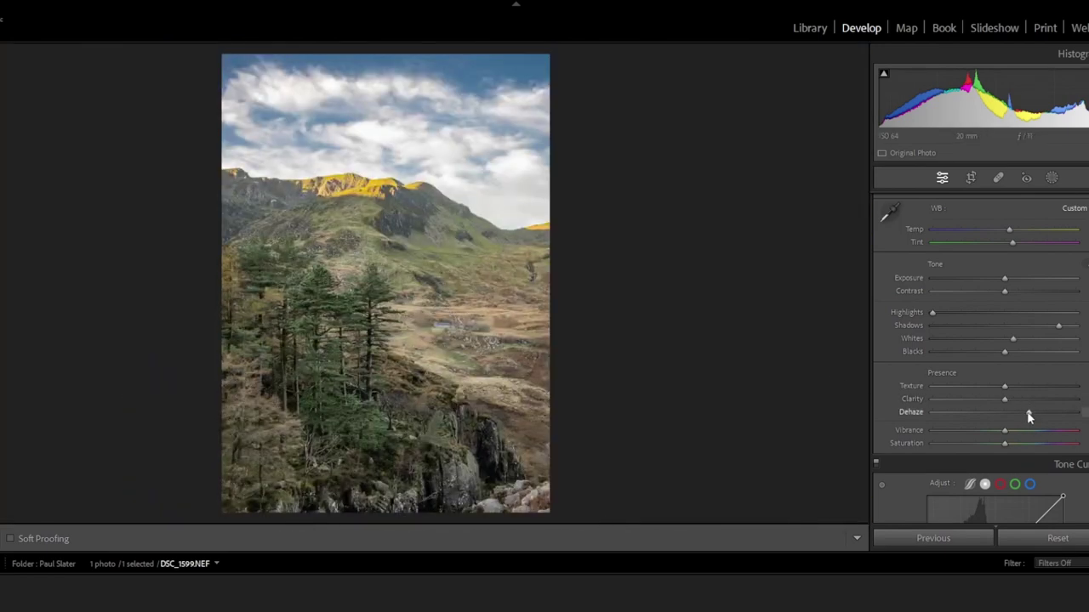
drag(1024, 414, 1022, 413)
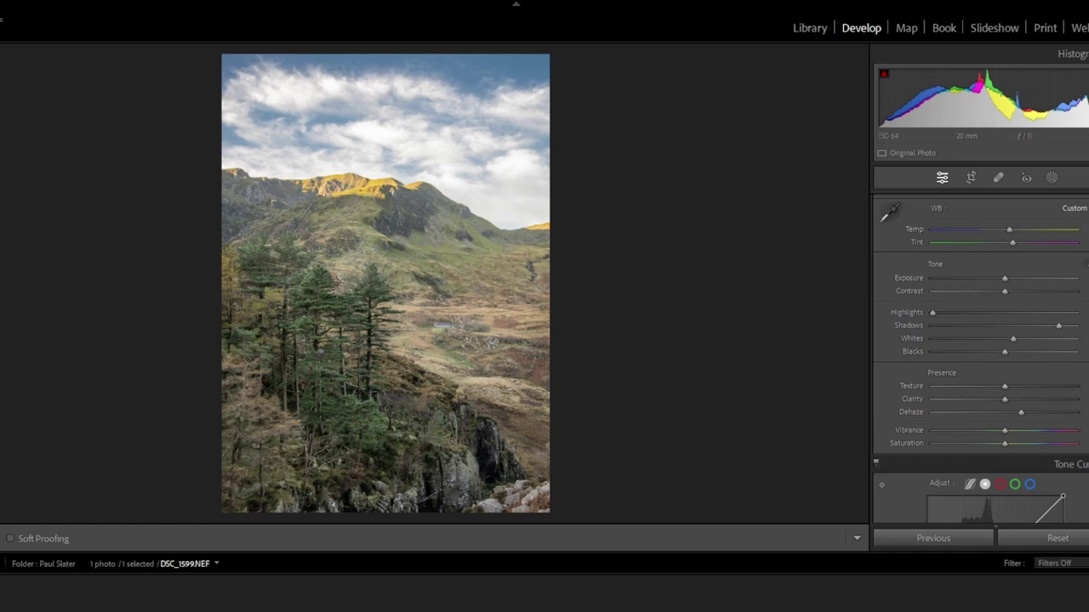
In HSL Saturation, lower Yellow and slightly lower Orange, then bring Yellow back to just below zero
scroll(980, 357, down, 10)
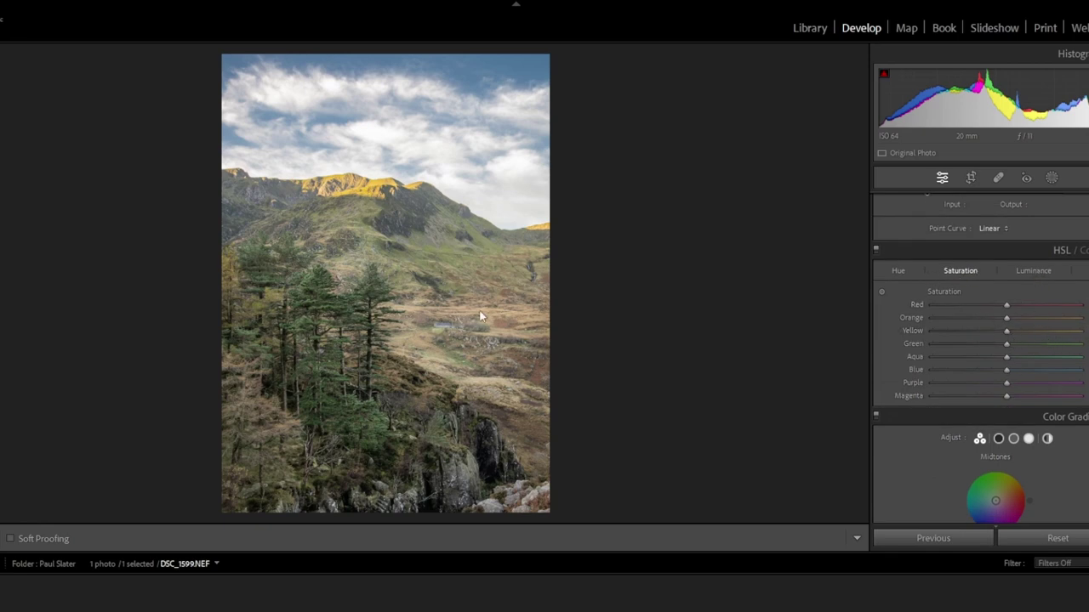
drag(1001, 335, 976, 335)
drag(1006, 318, 997, 324)
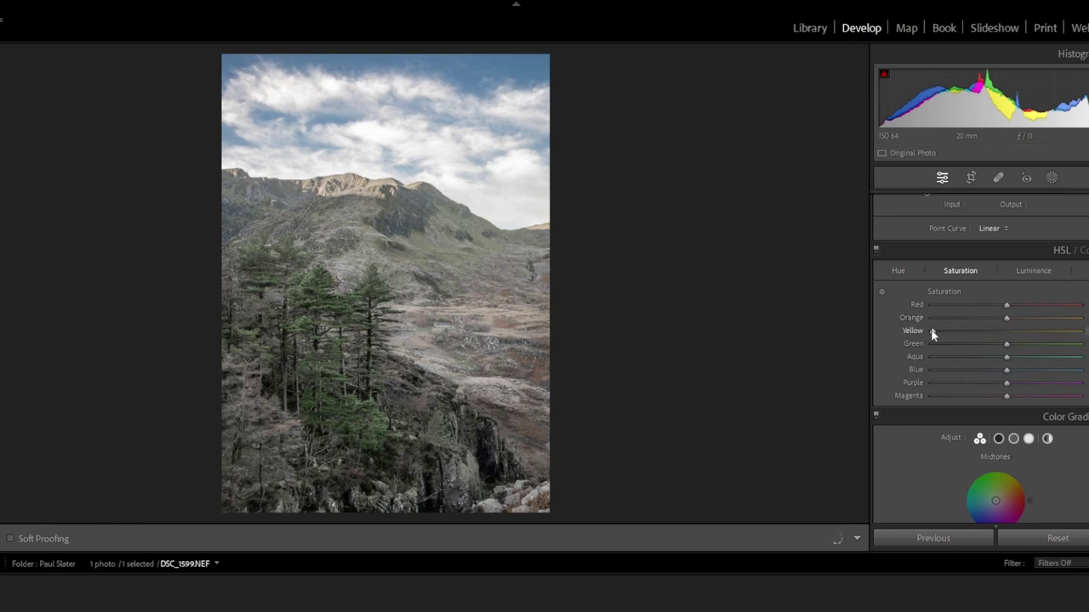
drag(932, 334, 997, 344)
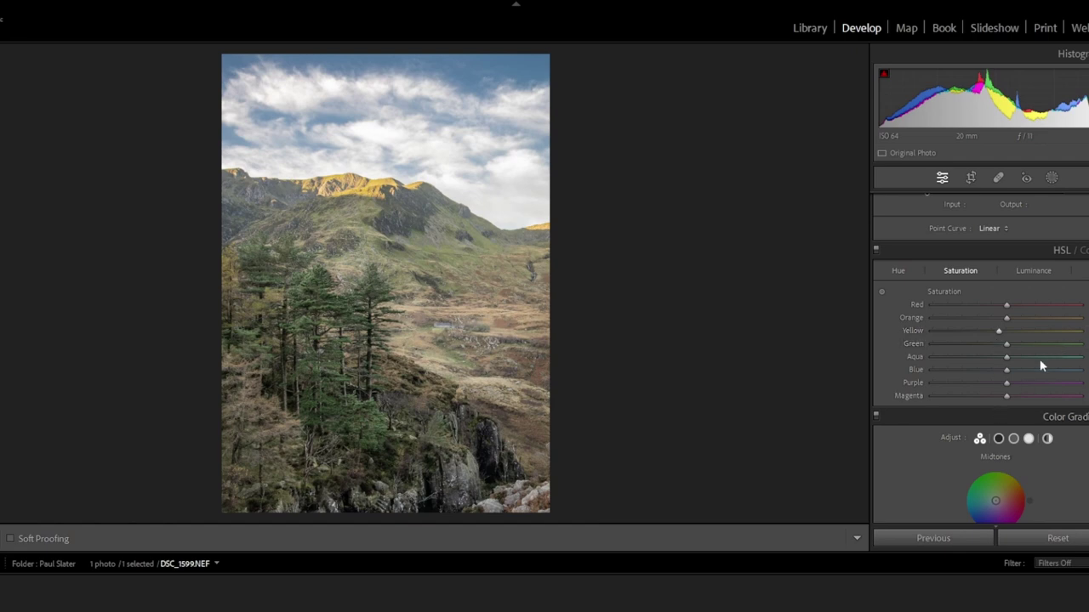
In HSL Luminance, raise Yellow well above zero and lower Green slightly
click(1033, 270)
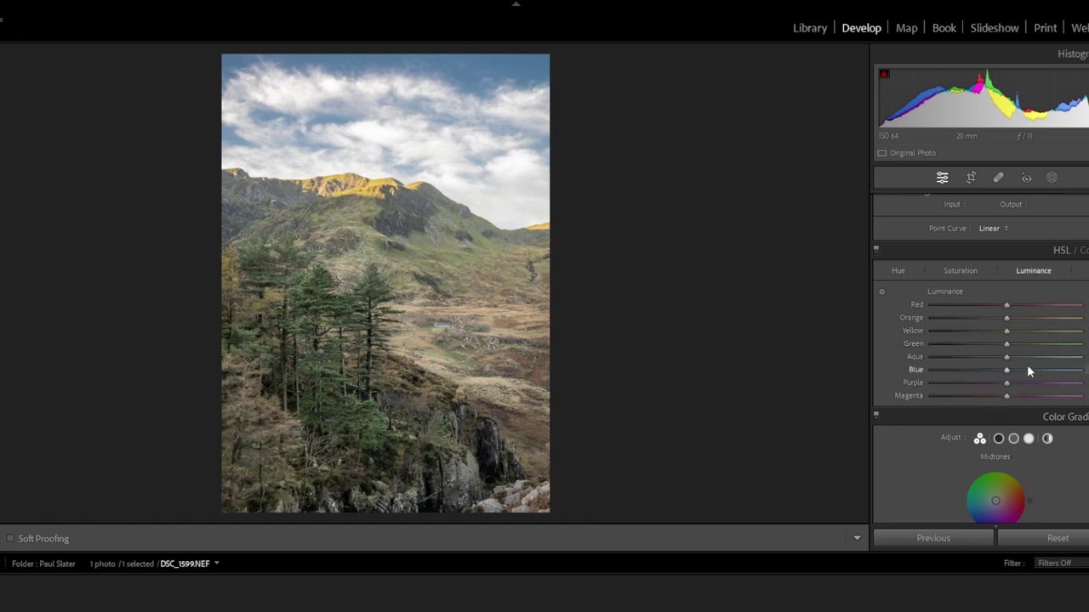
drag(1007, 332, 1037, 335)
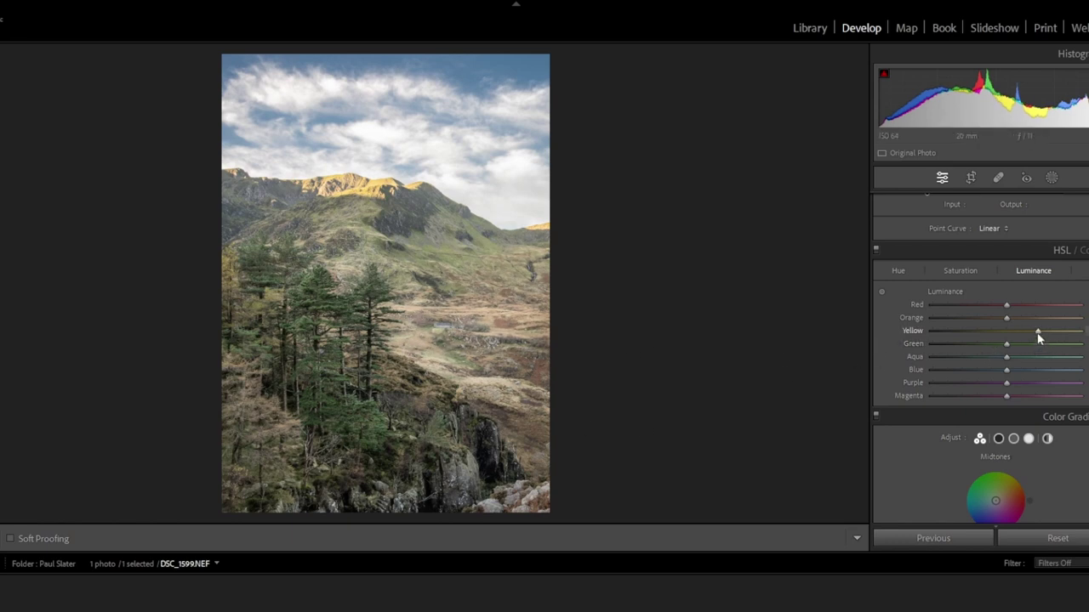
drag(1038, 332, 1034, 336)
drag(1006, 345, 1028, 361)
Zoom to 1:1 on the mountain peak and pan toward the sky
scroll(1057, 201, up, 1)
scroll(978, 357, up, 3)
scroll(978, 357, down, 5)
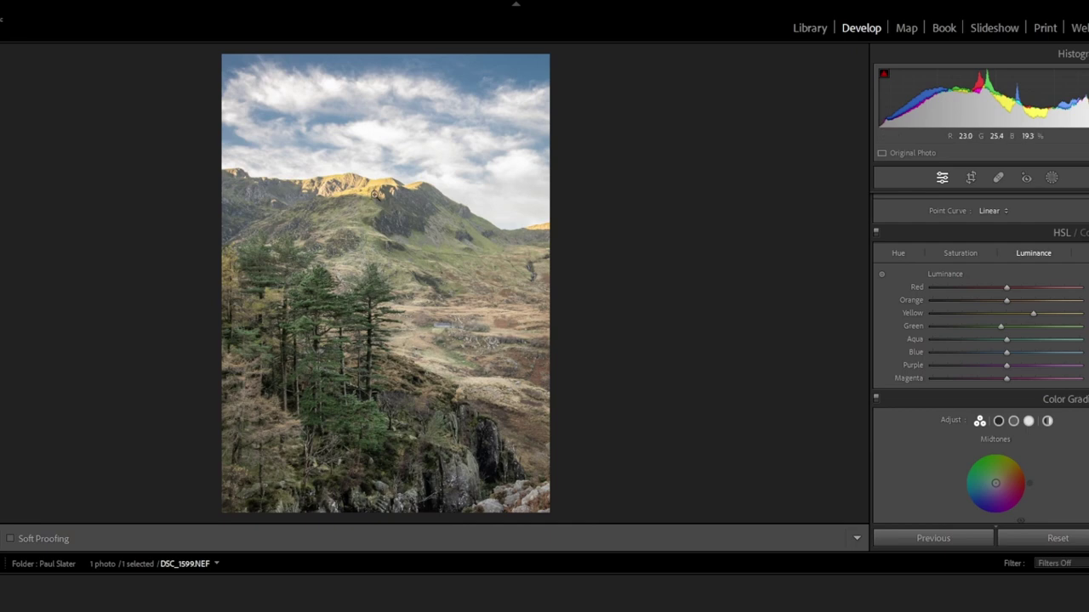
click(354, 197)
drag(352, 195, 391, 355)
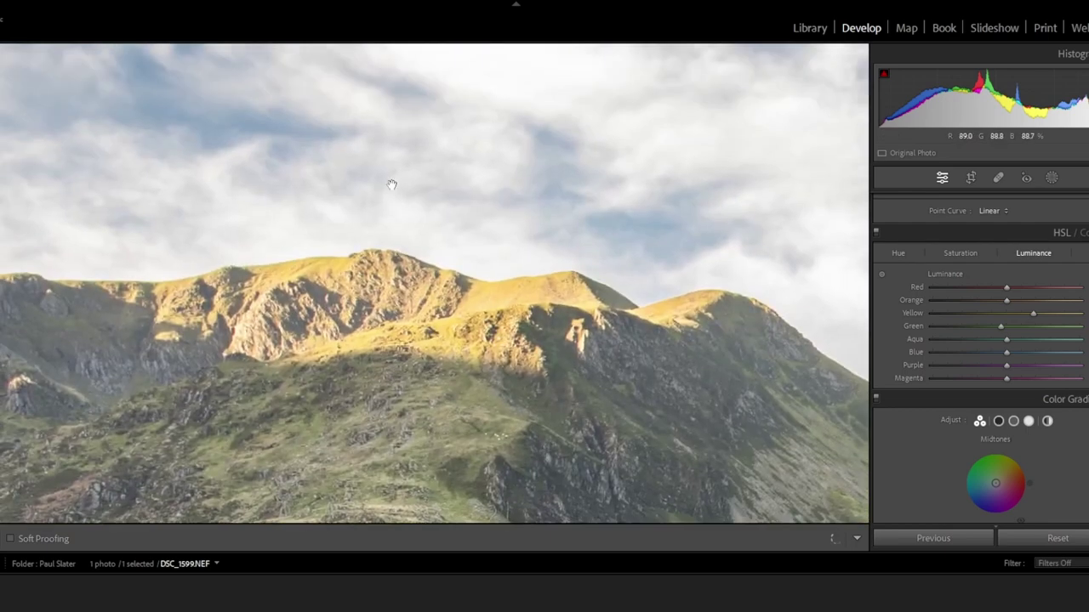
drag(389, 182, 264, 296)
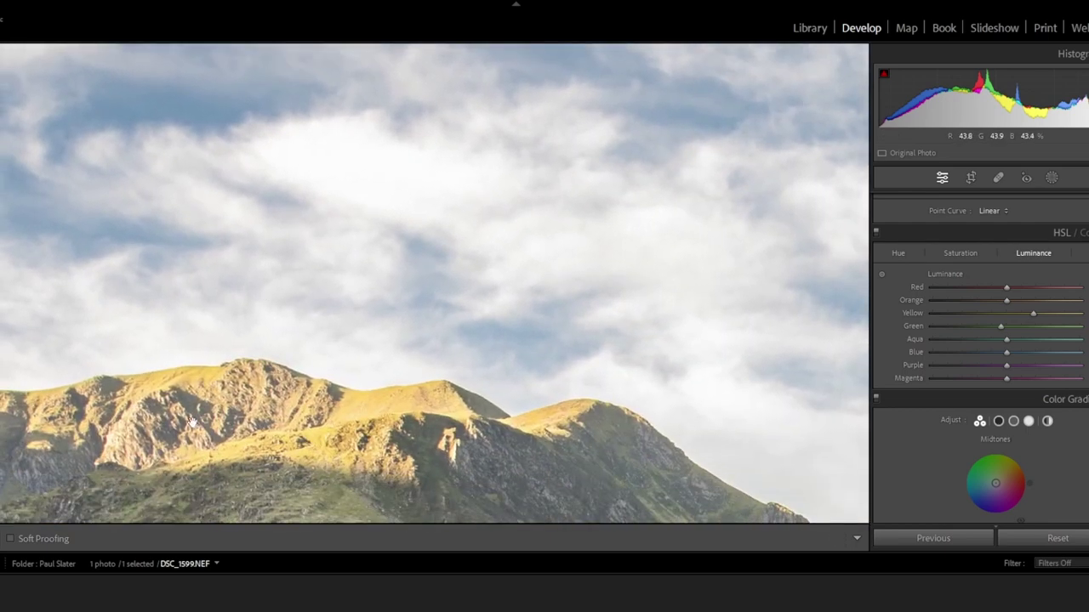
drag(276, 510, 315, 77)
drag(161, 311, 251, 158)
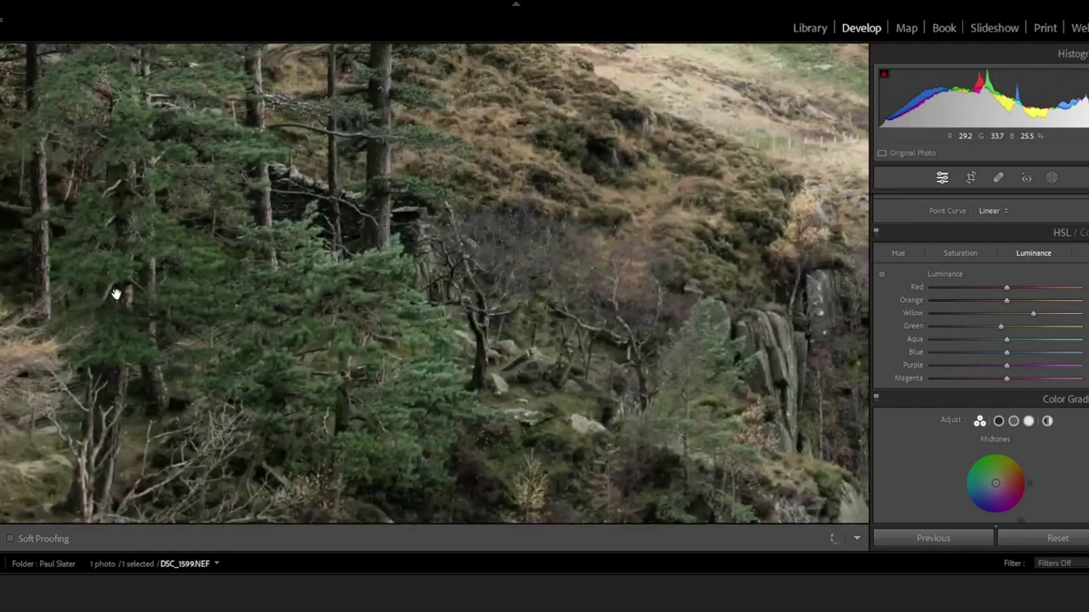
drag(117, 293, 259, 210)
click(259, 211)
drag(281, 398, 481, 308)
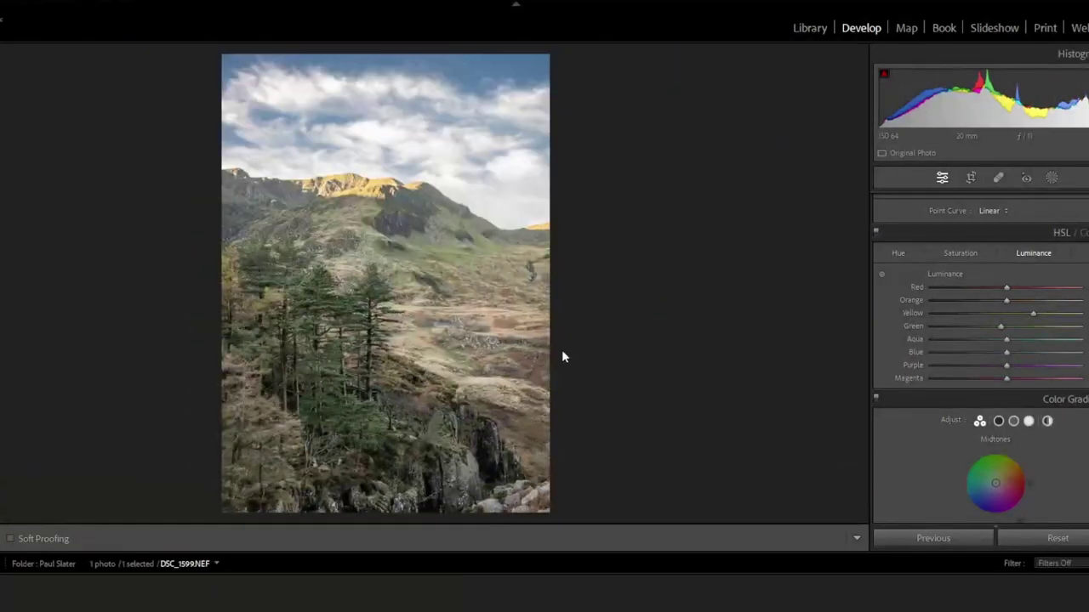
Extend the crop downward to include the waterfall, then check it at full size
click(970, 178)
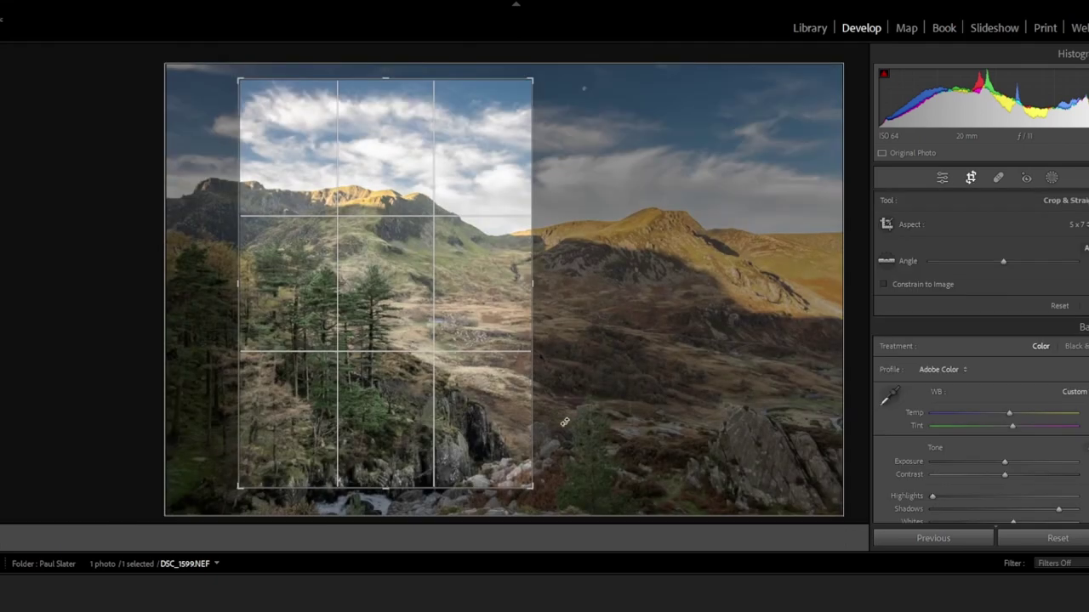
drag(387, 490, 382, 505)
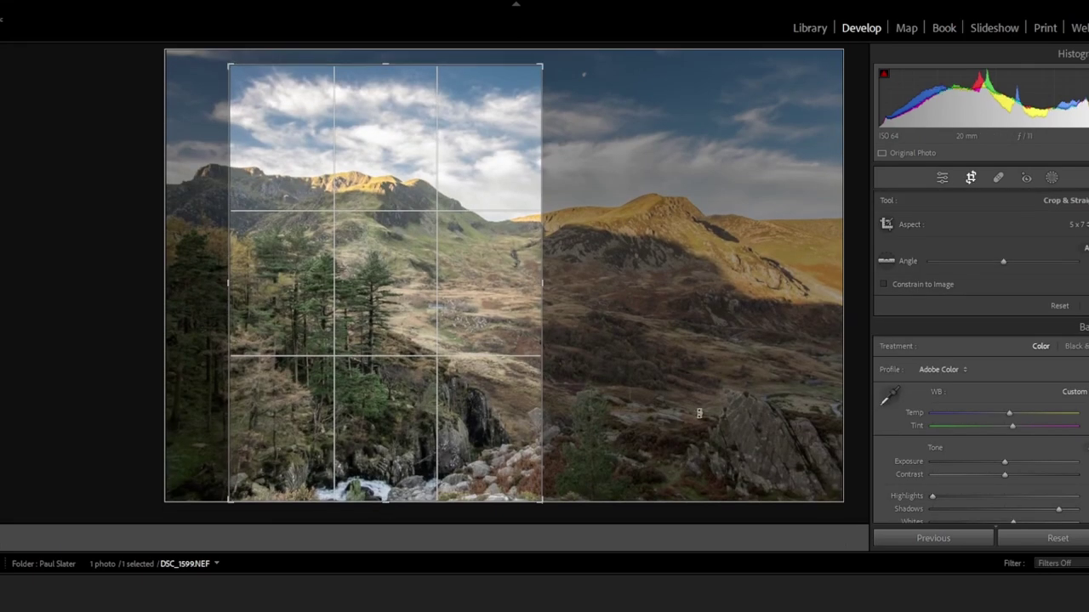
key(Return)
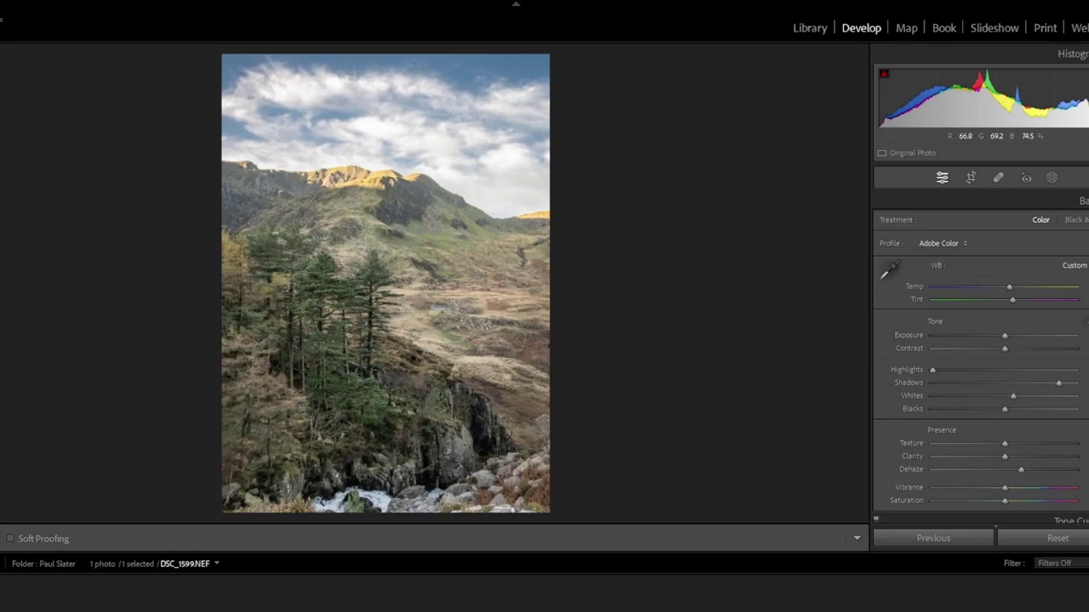
click(343, 502)
drag(343, 502, 374, 336)
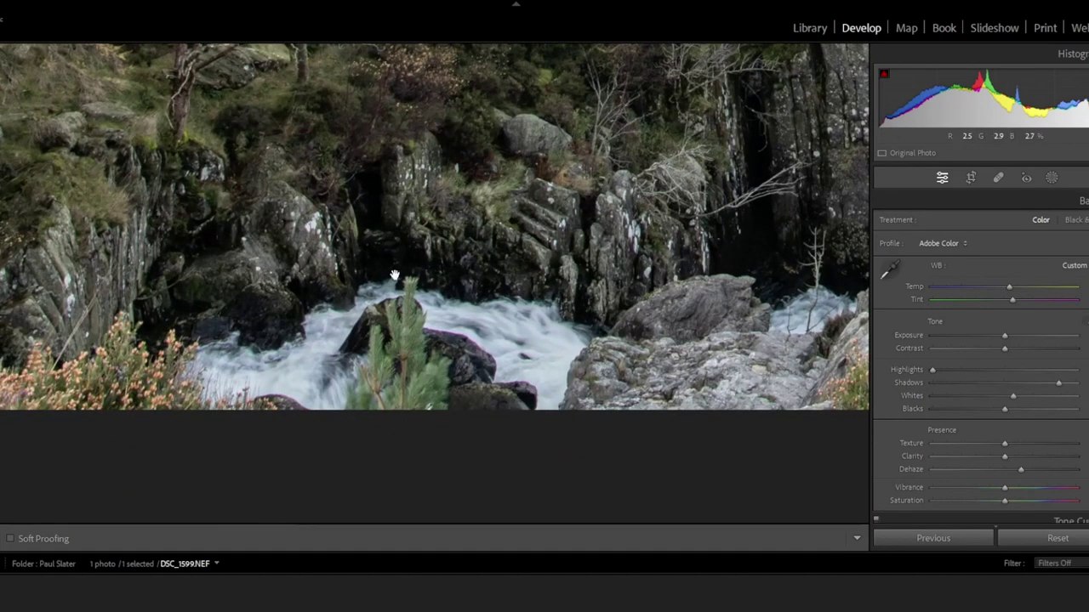
click(402, 342)
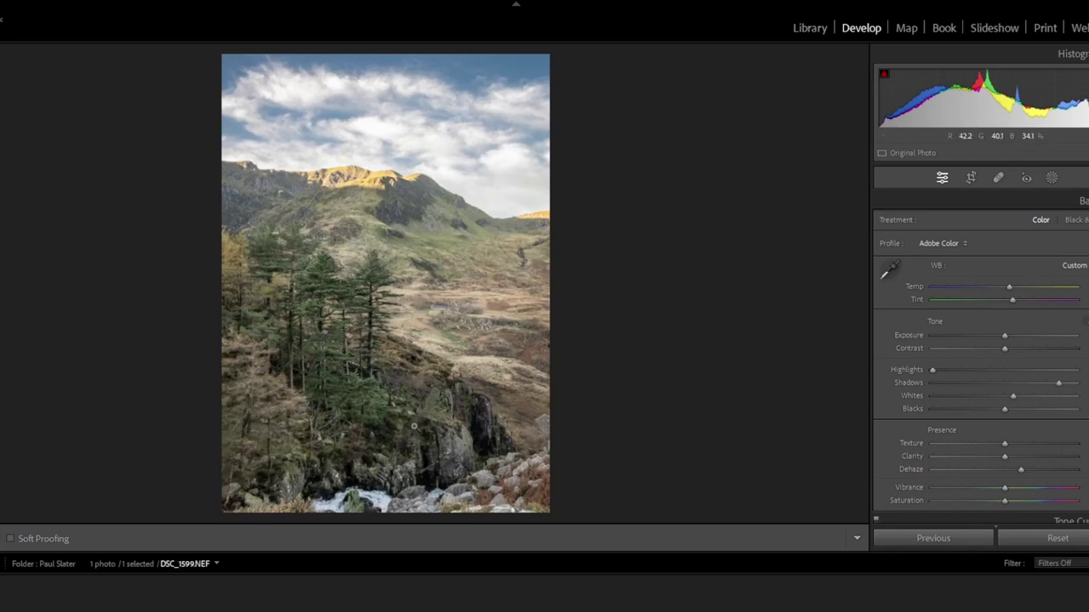
Raise the crop's bottom edge slightly and enlarge it upward for more sky
click(971, 179)
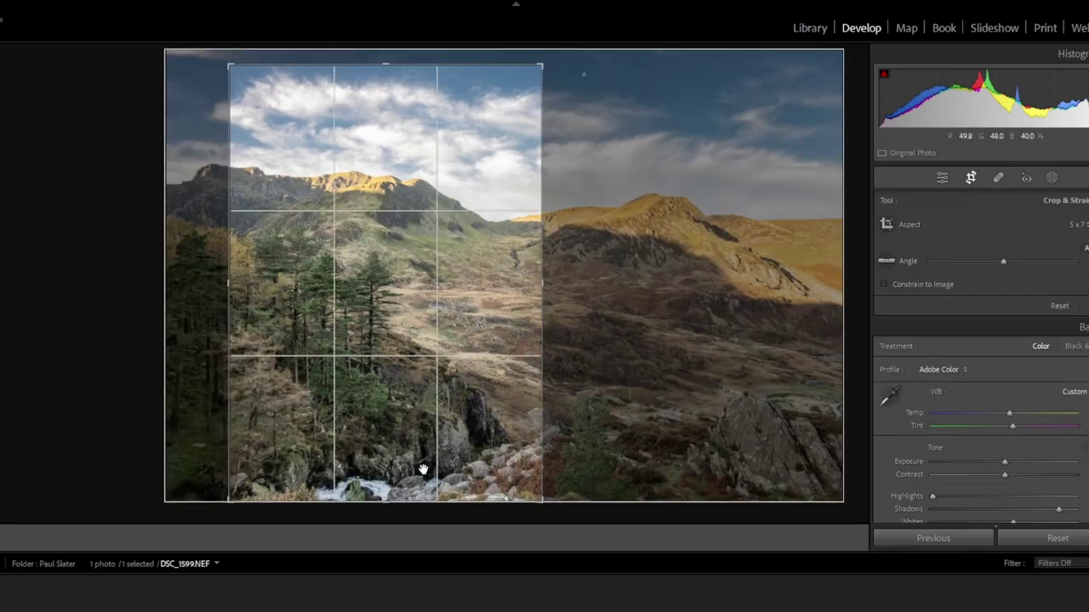
drag(382, 506, 383, 487)
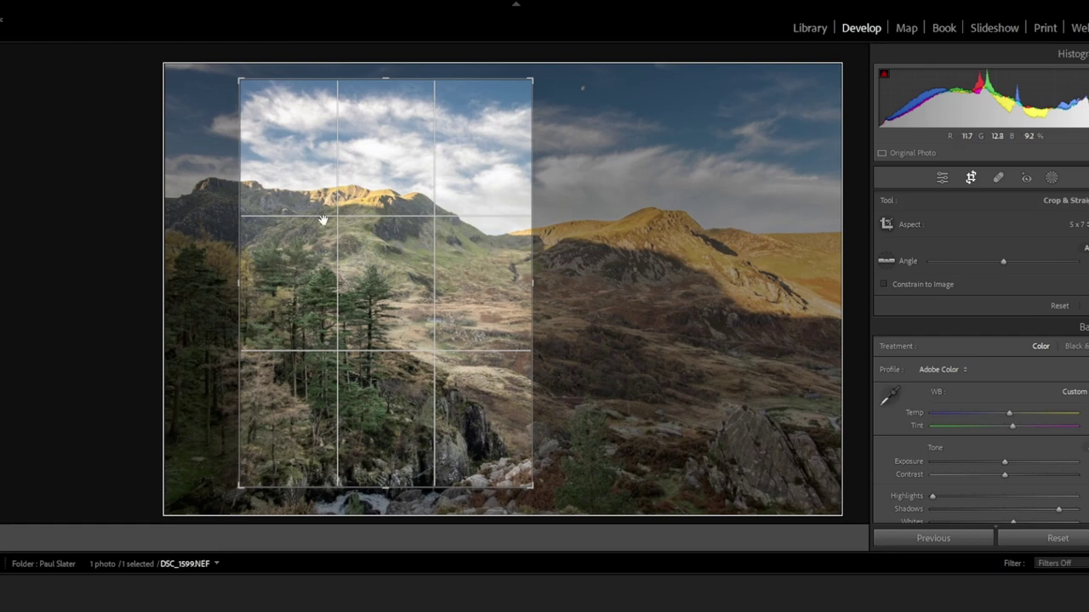
drag(239, 79, 232, 69)
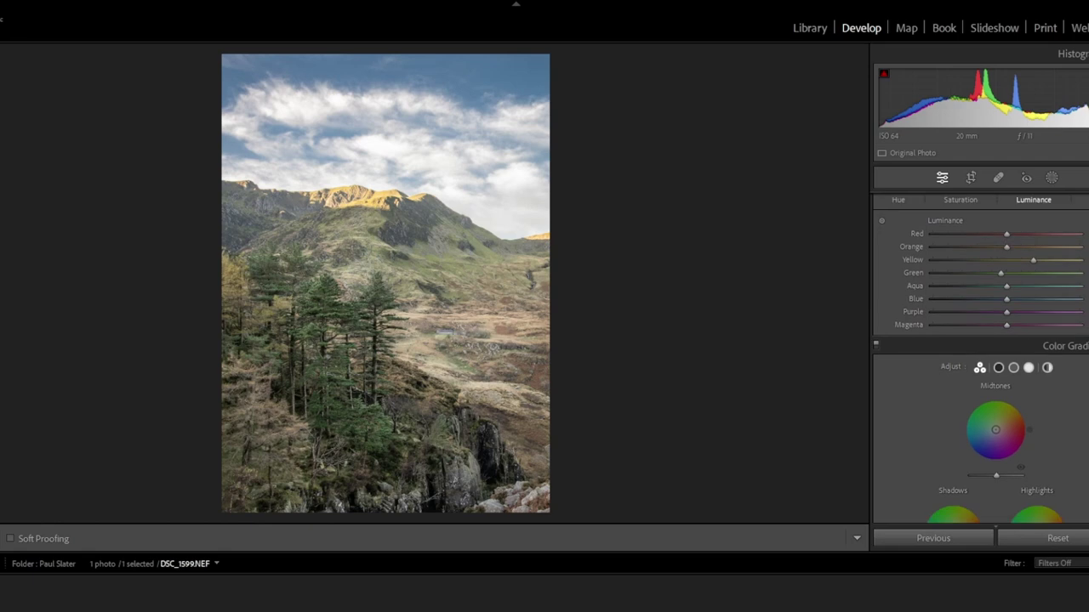
key(ctrl+1)
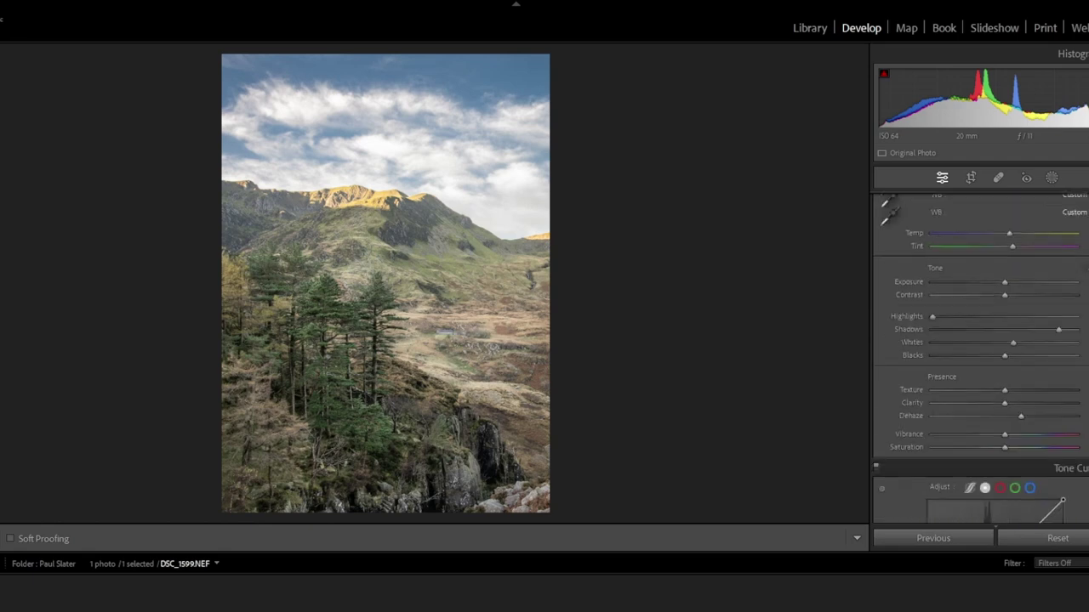
scroll(1042, 328, down, 10)
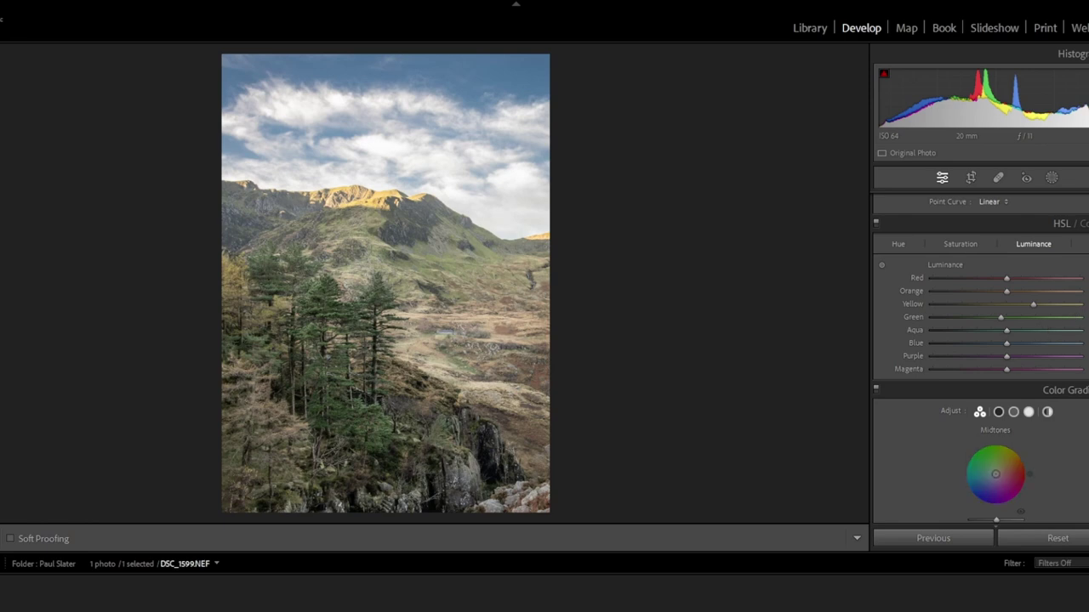
scroll(980, 340, down, 6)
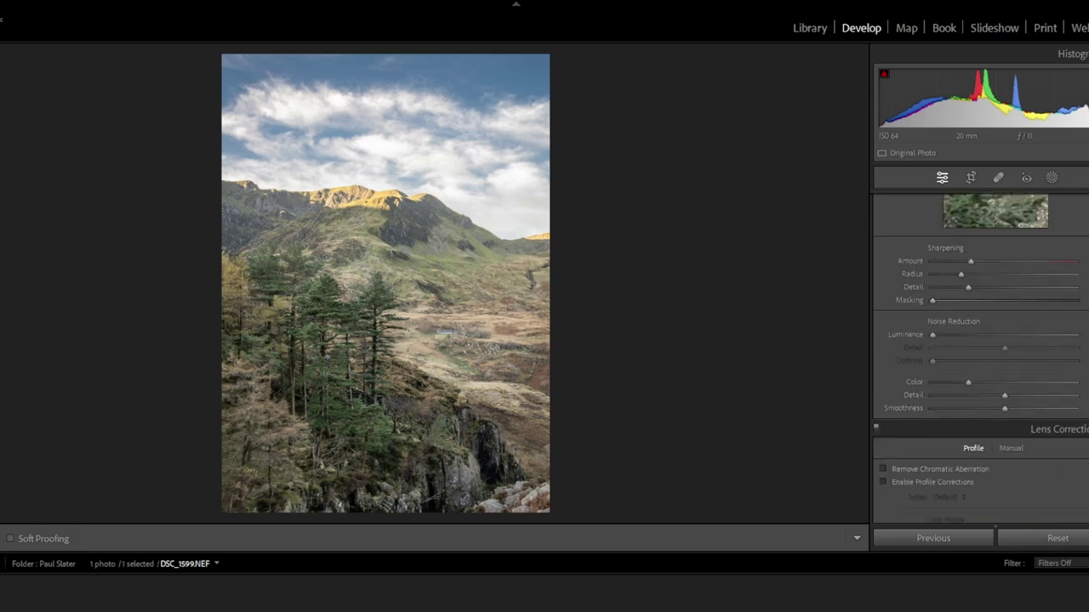
scroll(980, 357, up, 15)
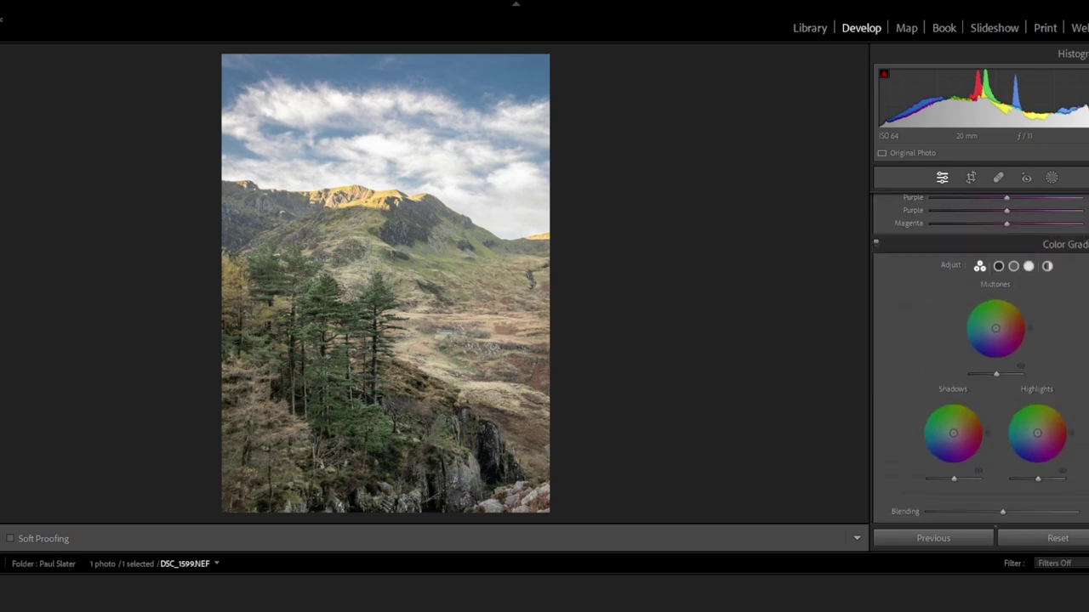
scroll(980, 357, up, 1)
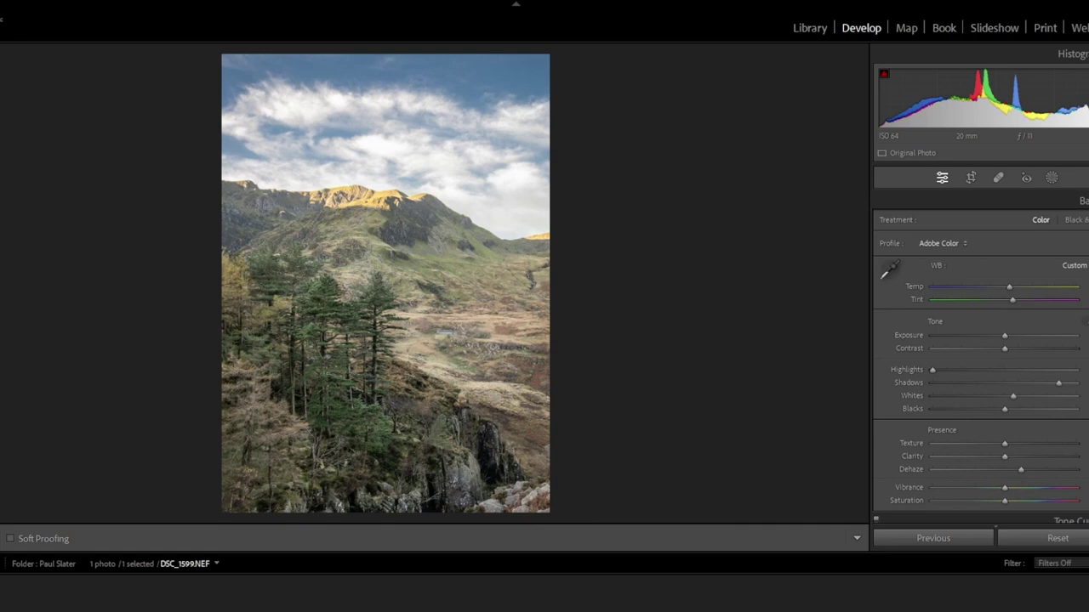
scroll(980, 358, down, 8)
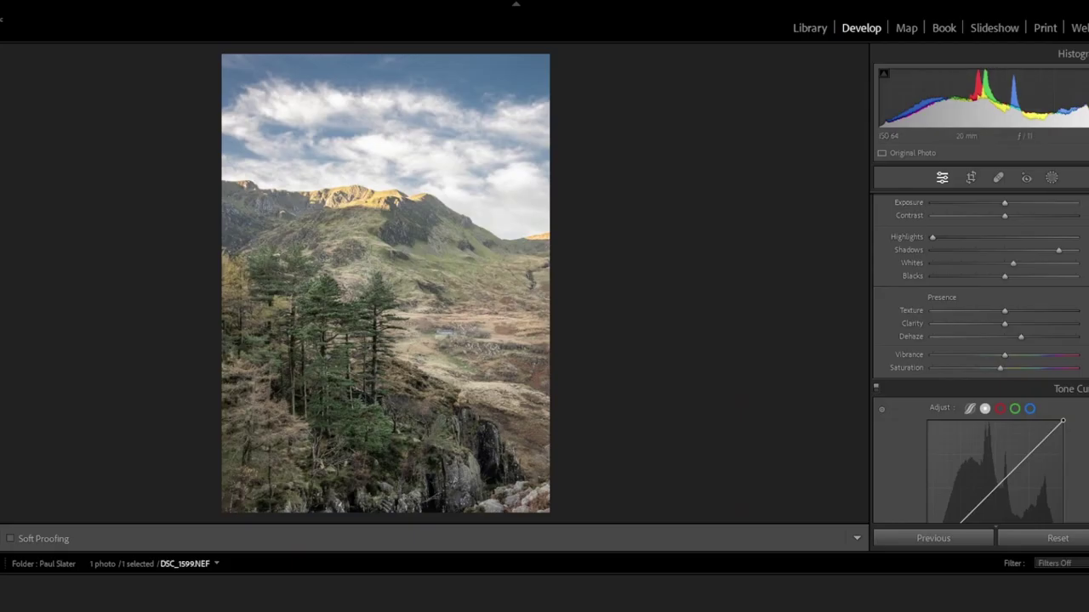
scroll(979, 357, down, 10)
scroll(978, 357, up, 5)
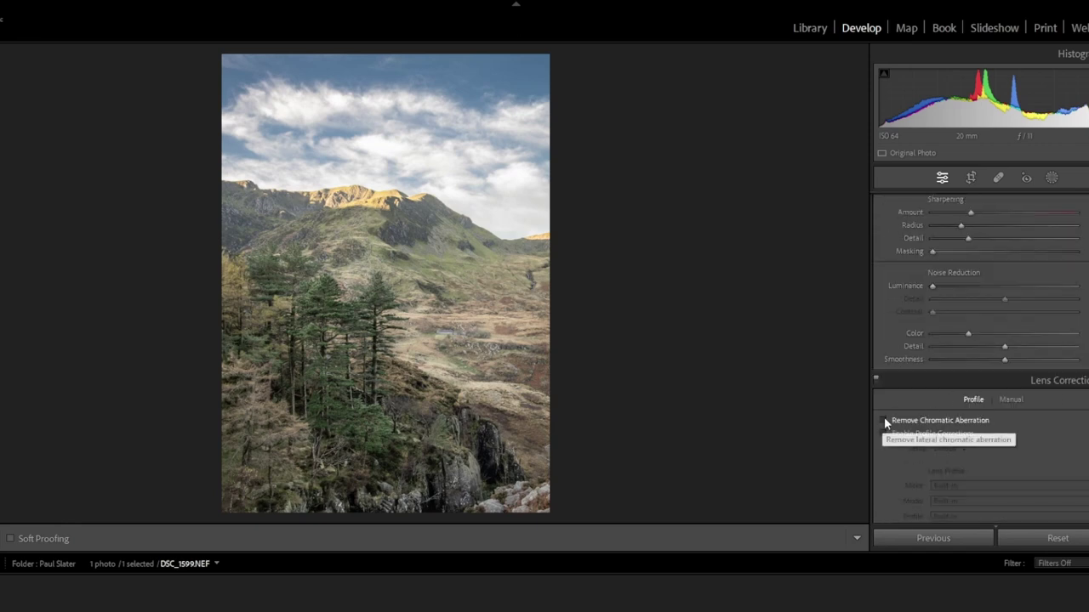
Check Remove Chromatic Aberration and Enable Profile Corrections in the Lens Corrections Profile panel
click(883, 419)
click(885, 433)
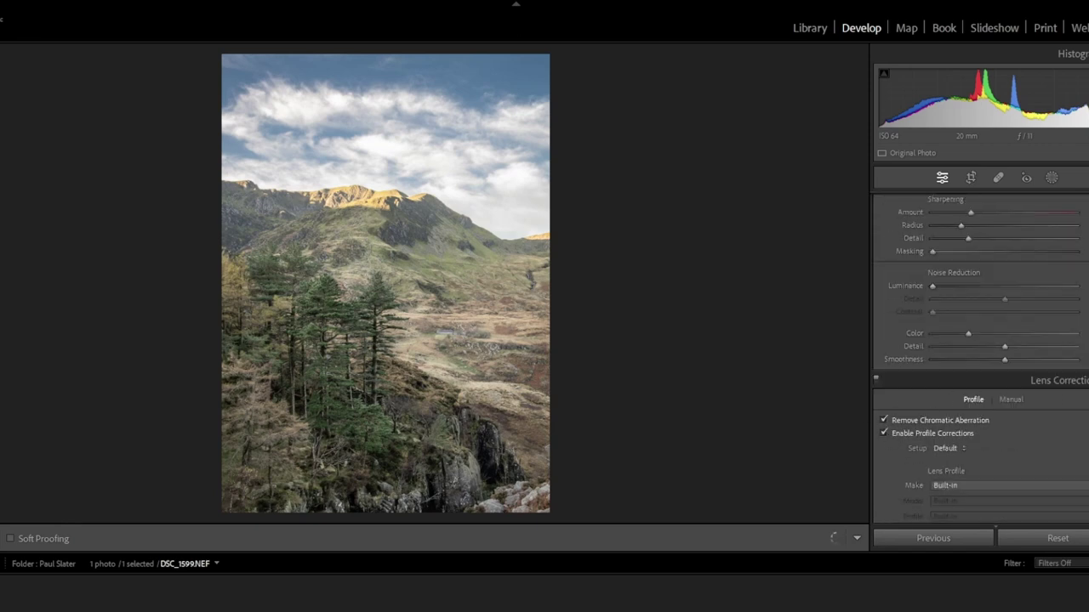
scroll(979, 357, down, 3)
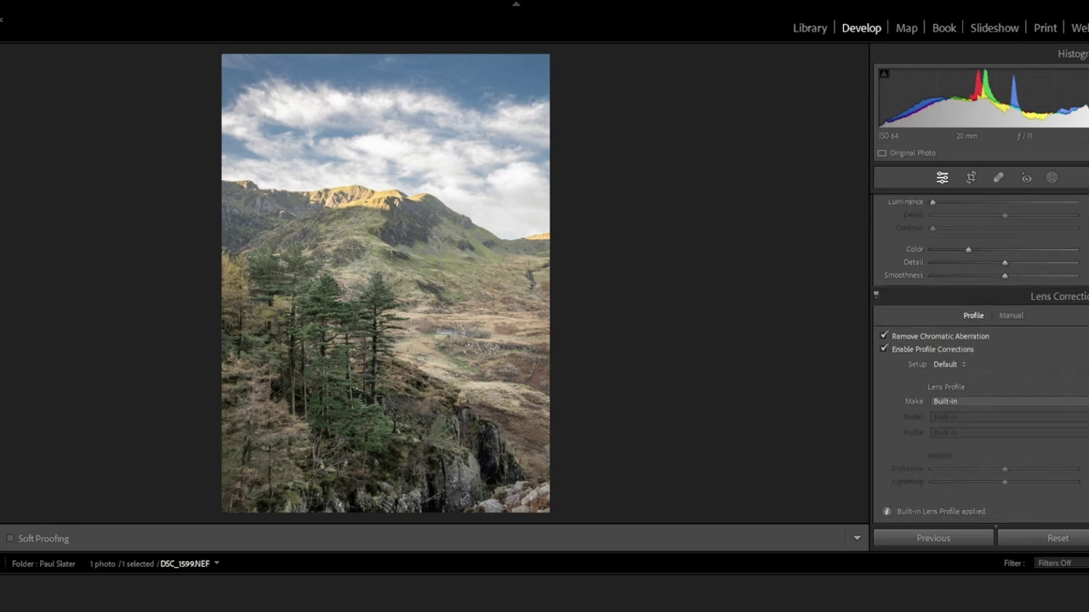
scroll(978, 357, down, 3)
scroll(978, 358, down, 3)
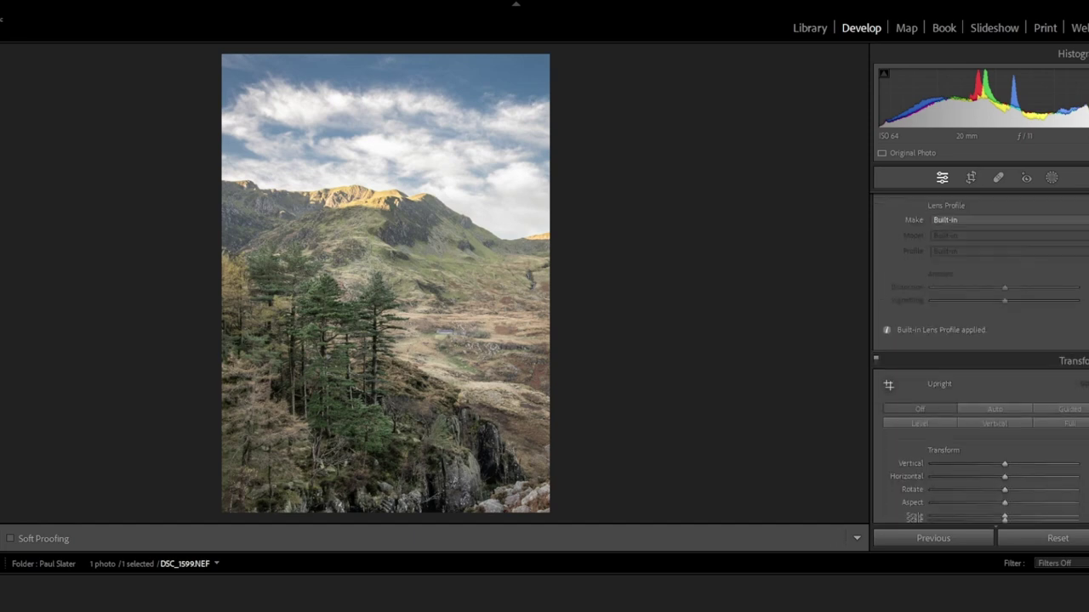
scroll(978, 357, up, 15)
scroll(978, 357, up, 10)
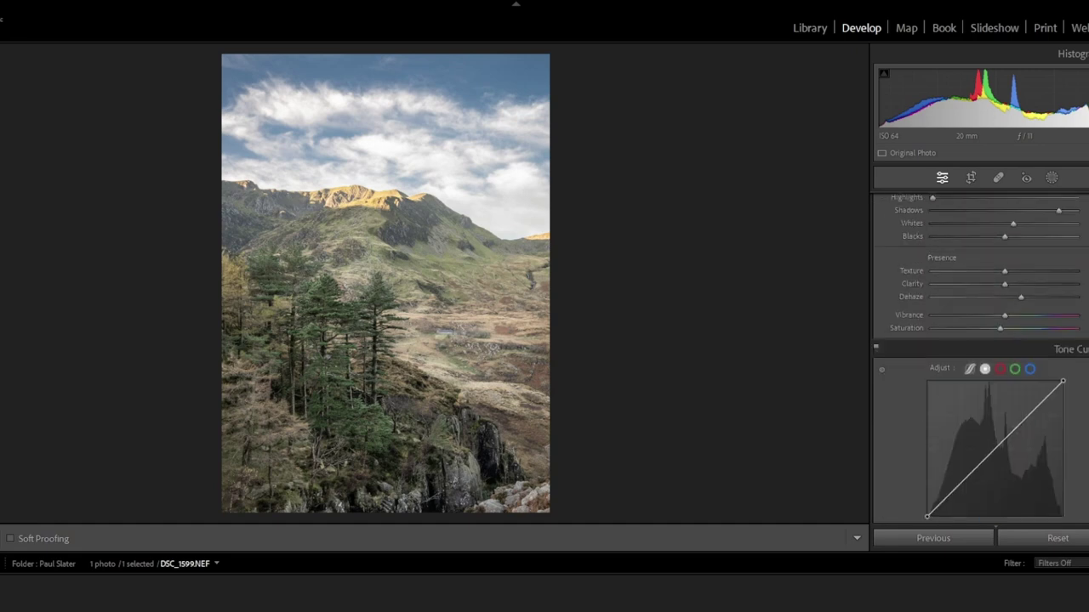
Draw a radial gradient mask over the photo and lower its exposure
click(1051, 177)
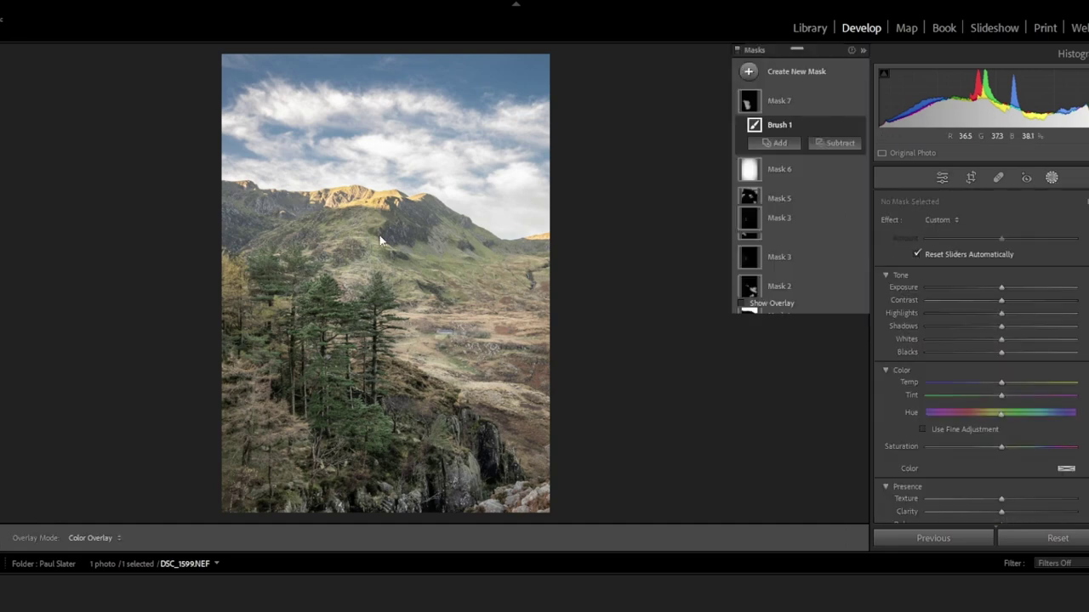
click(775, 78)
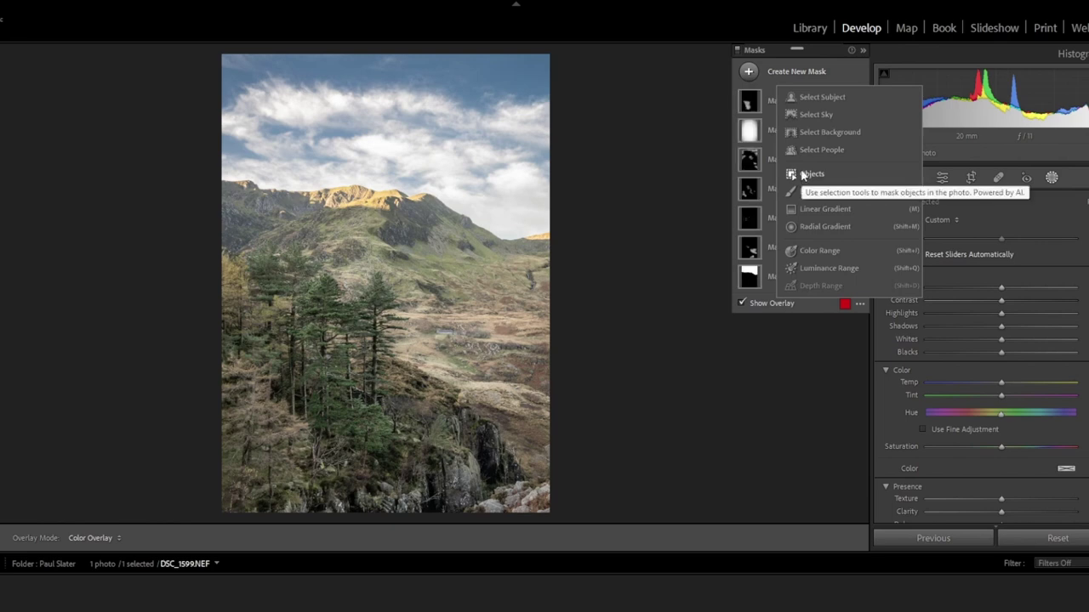
click(811, 229)
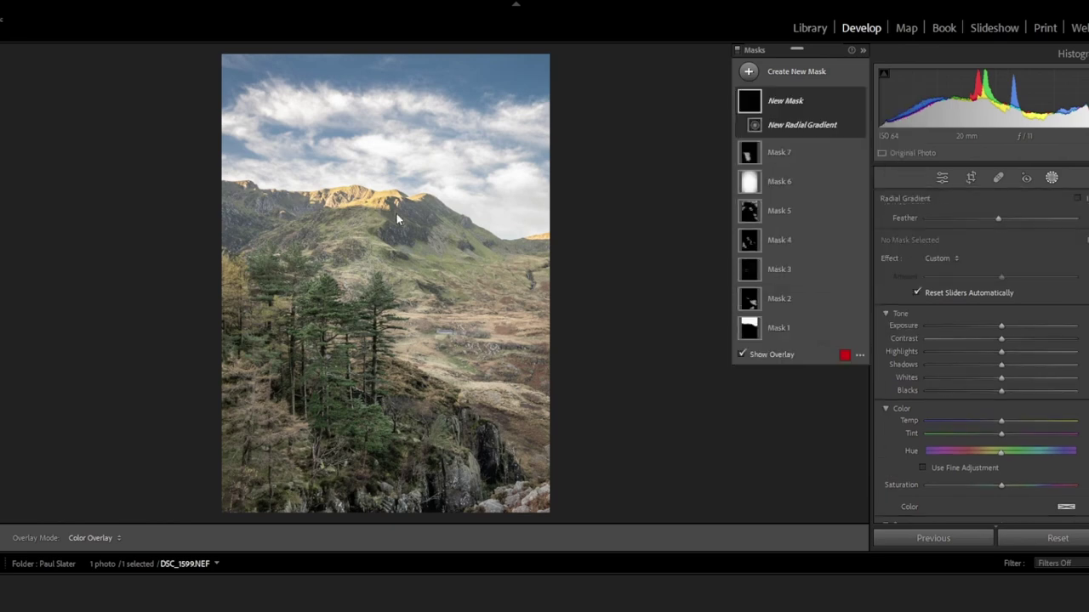
drag(382, 263, 532, 599)
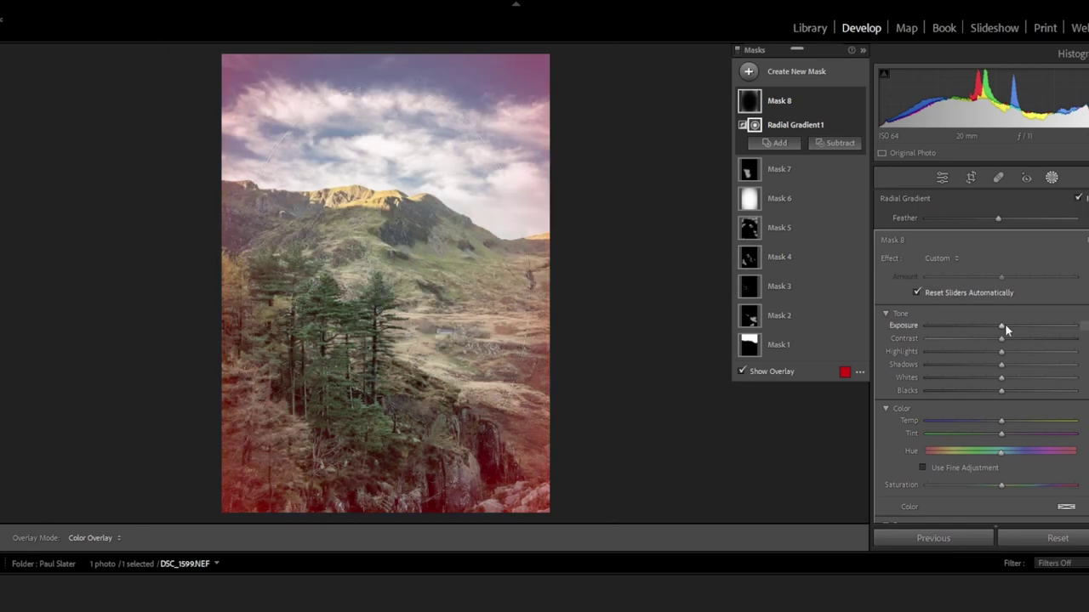
drag(1004, 325, 1002, 328)
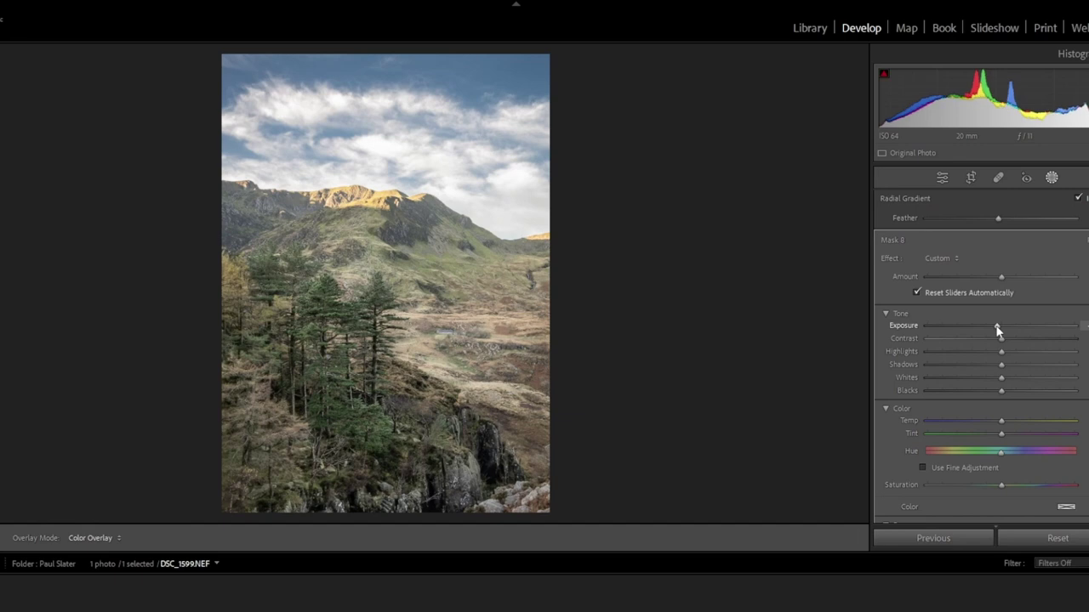
drag(998, 330, 998, 330)
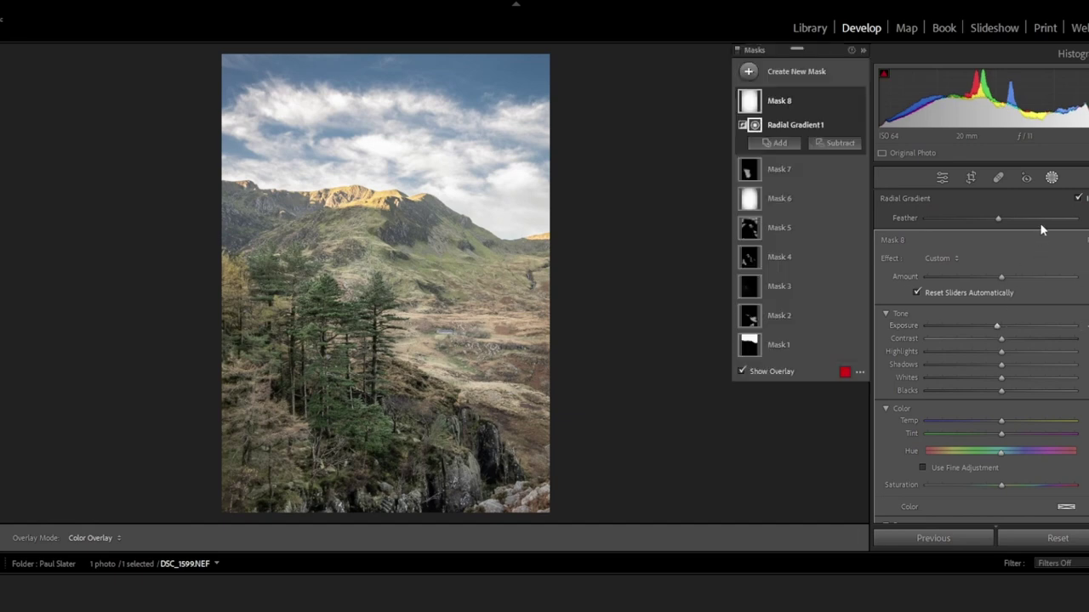
Delete the trial radial gradient Mask 8 from its options menu
click(806, 107)
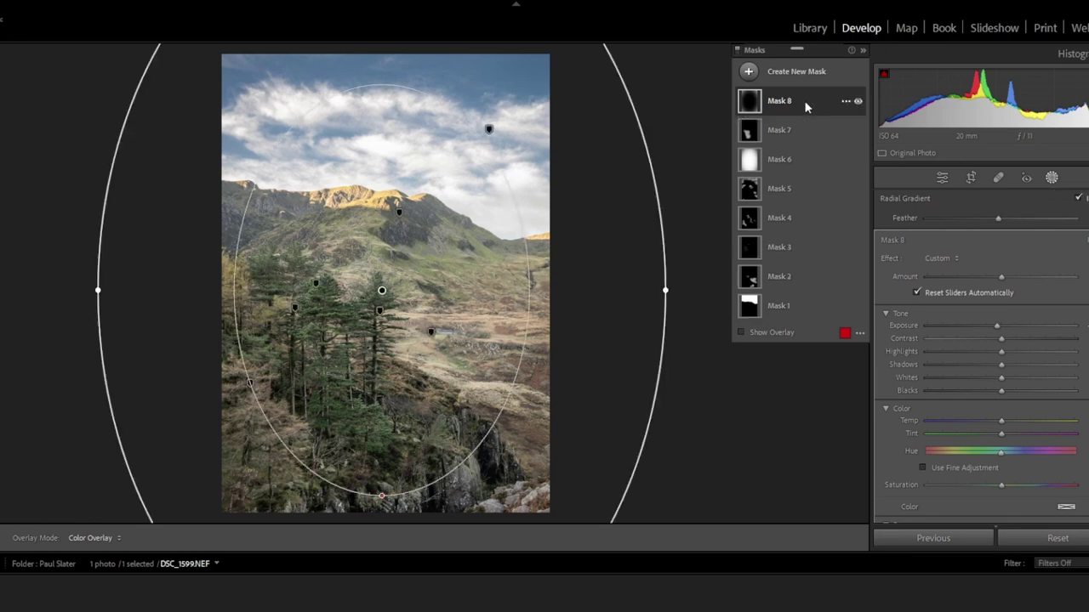
click(846, 102)
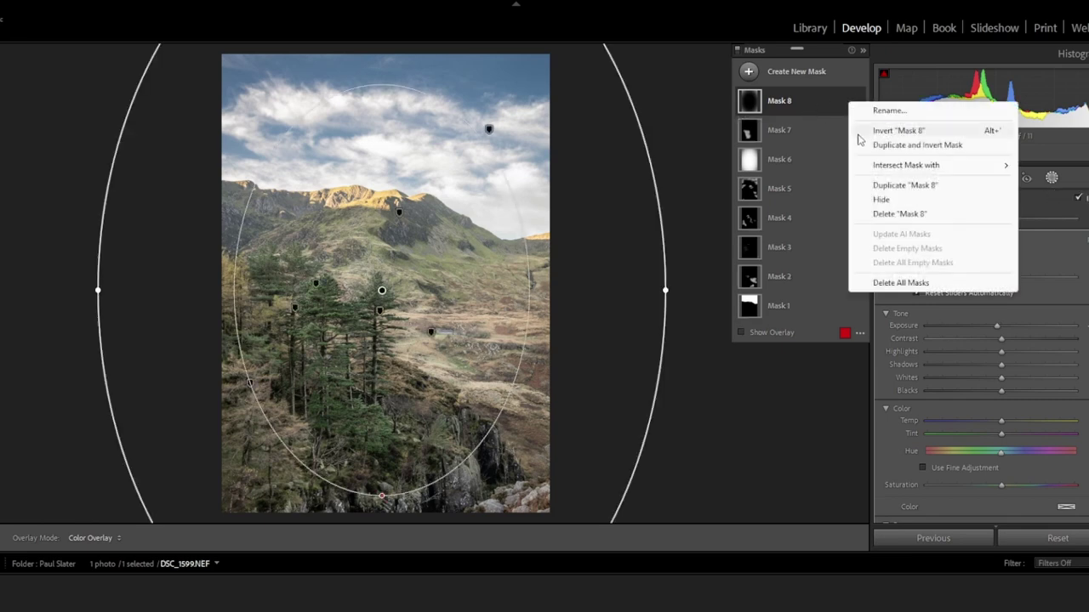
click(895, 214)
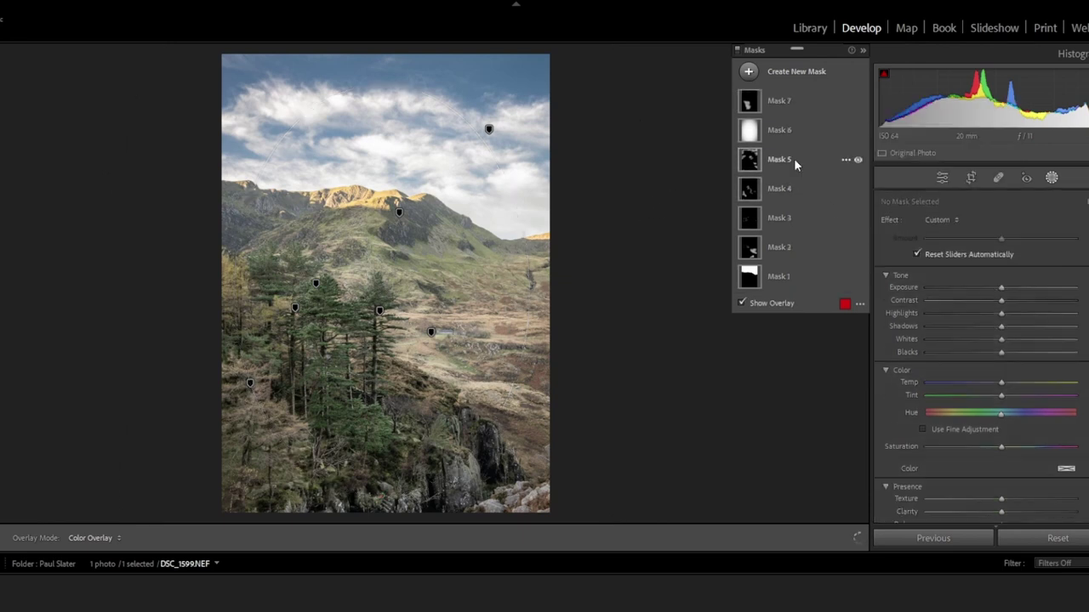
Create a brush mask with slightly lowered Exposure and paint it over the lower rocks and bottom edge
click(796, 71)
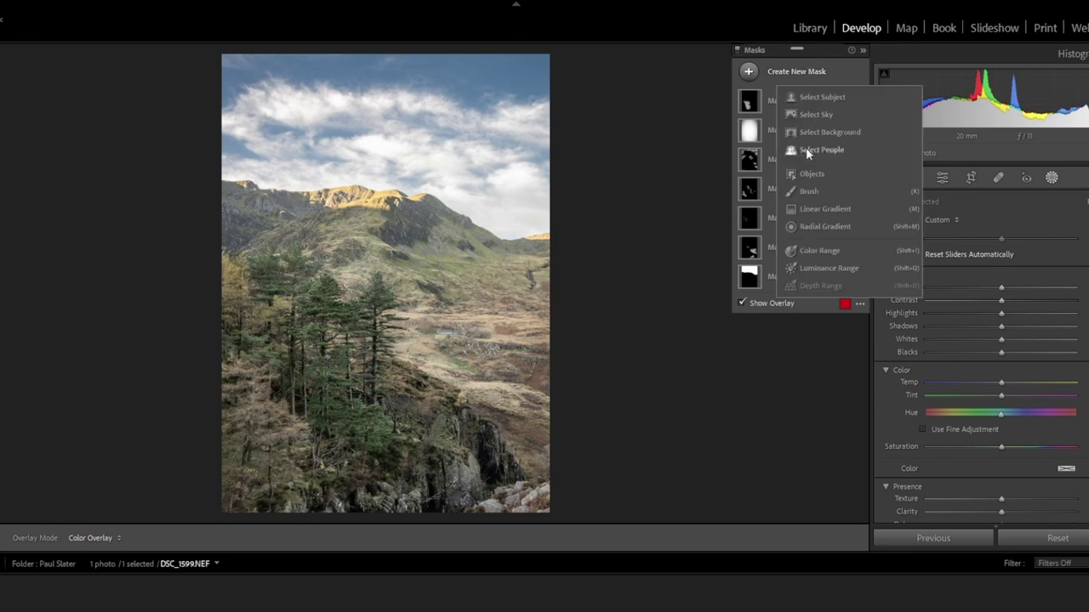
click(809, 191)
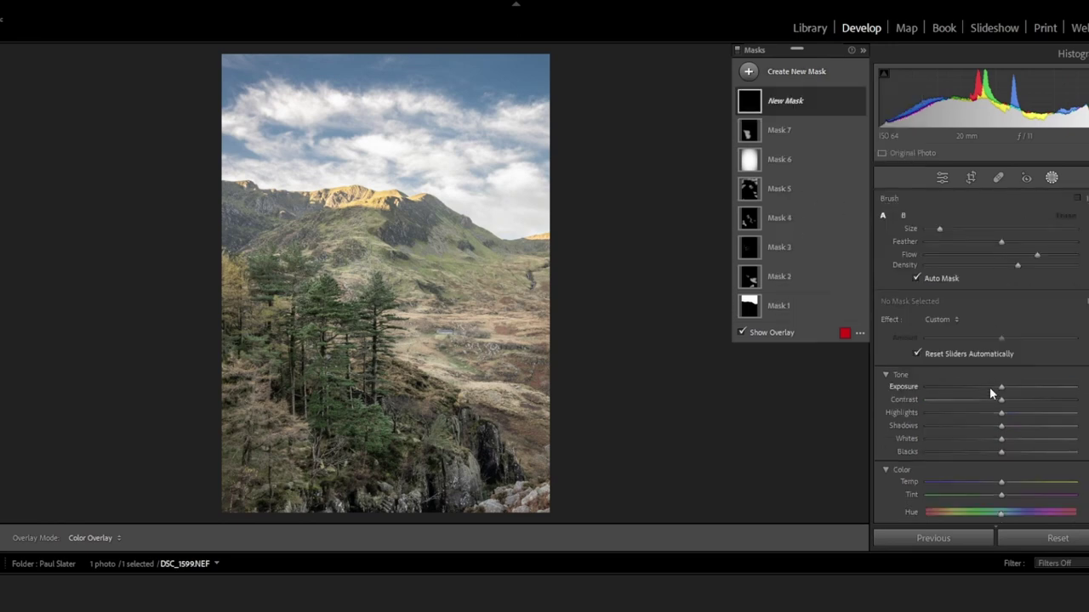
drag(992, 390, 996, 396)
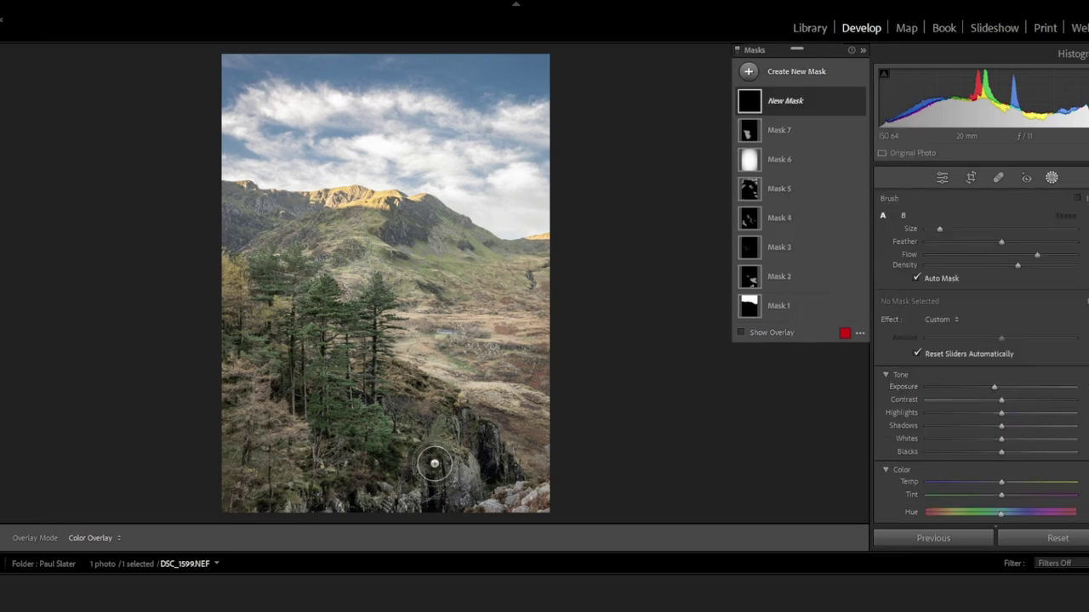
scroll(540, 482, up, 5)
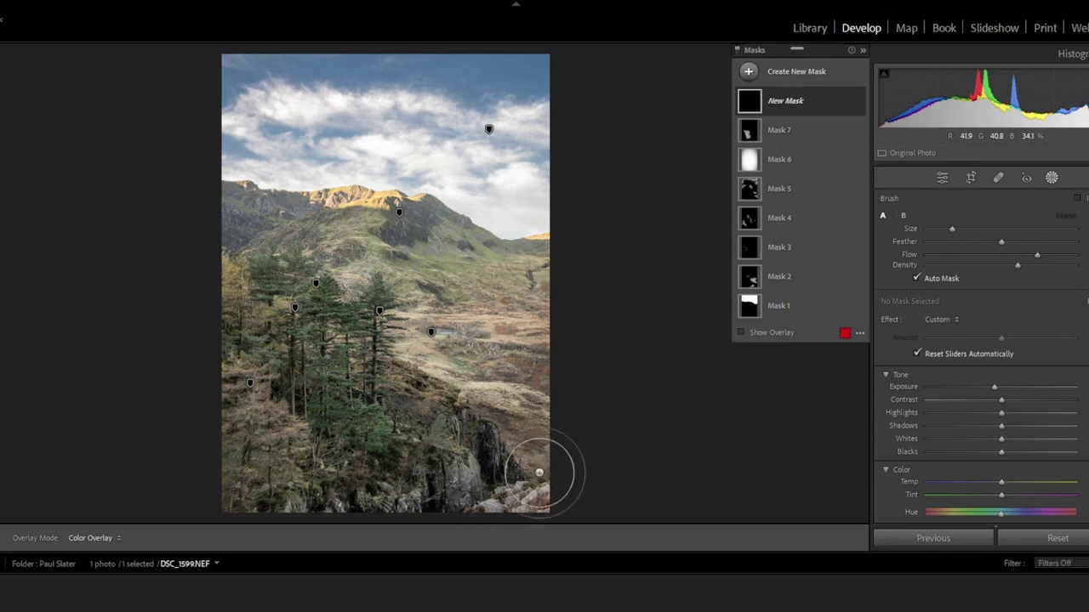
mouse_move(547, 469)
mouse_down()
mouse_move(514, 410)
mouse_move(535, 378)
mouse_move(518, 345)
mouse_move(555, 258)
mouse_move(556, 52)
mouse_up()
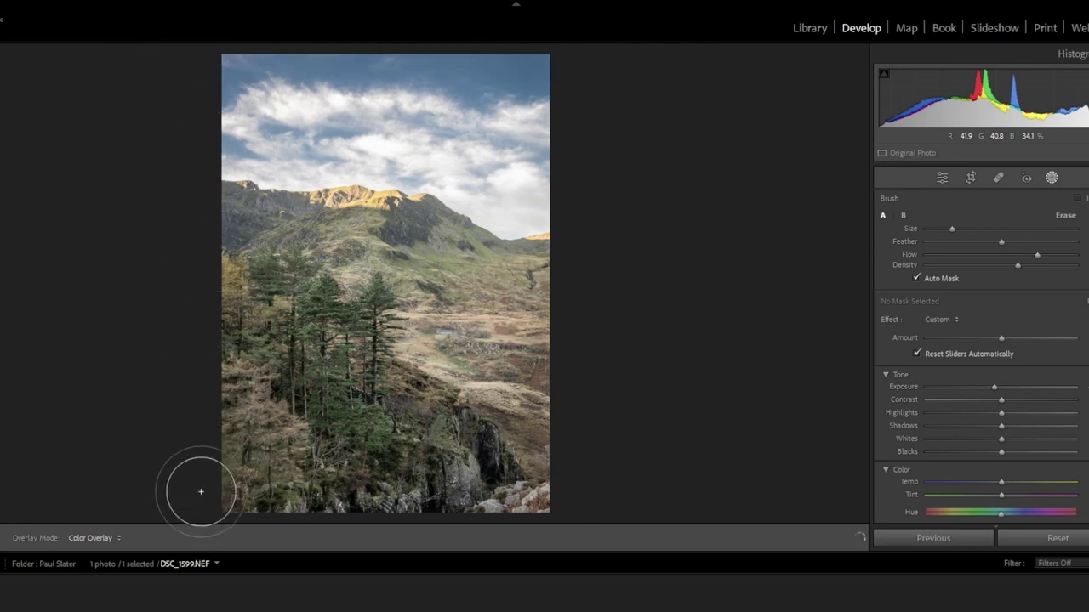
drag(255, 508, 297, 520)
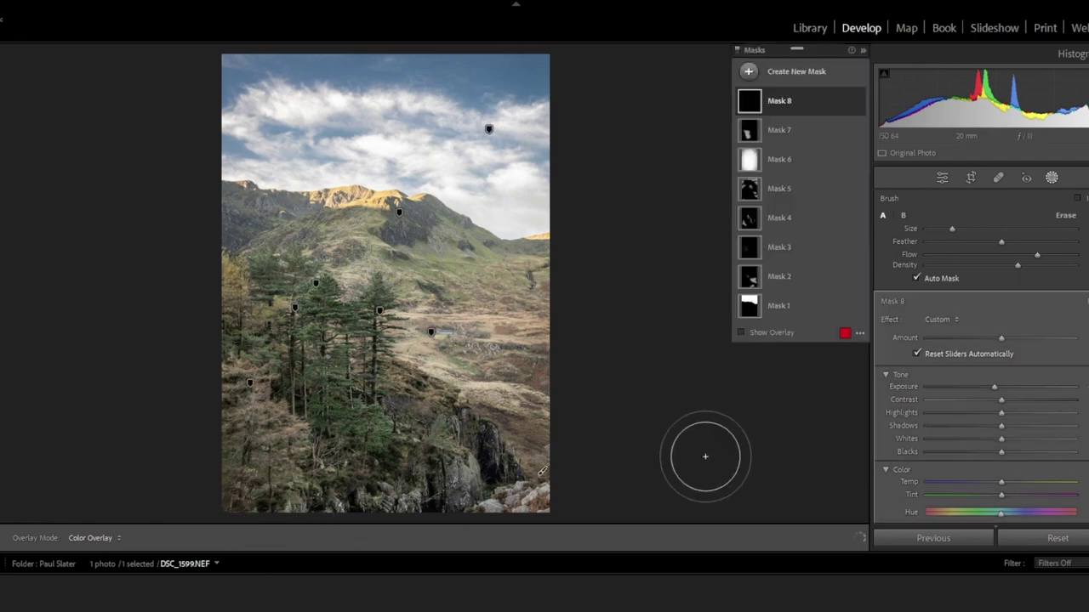